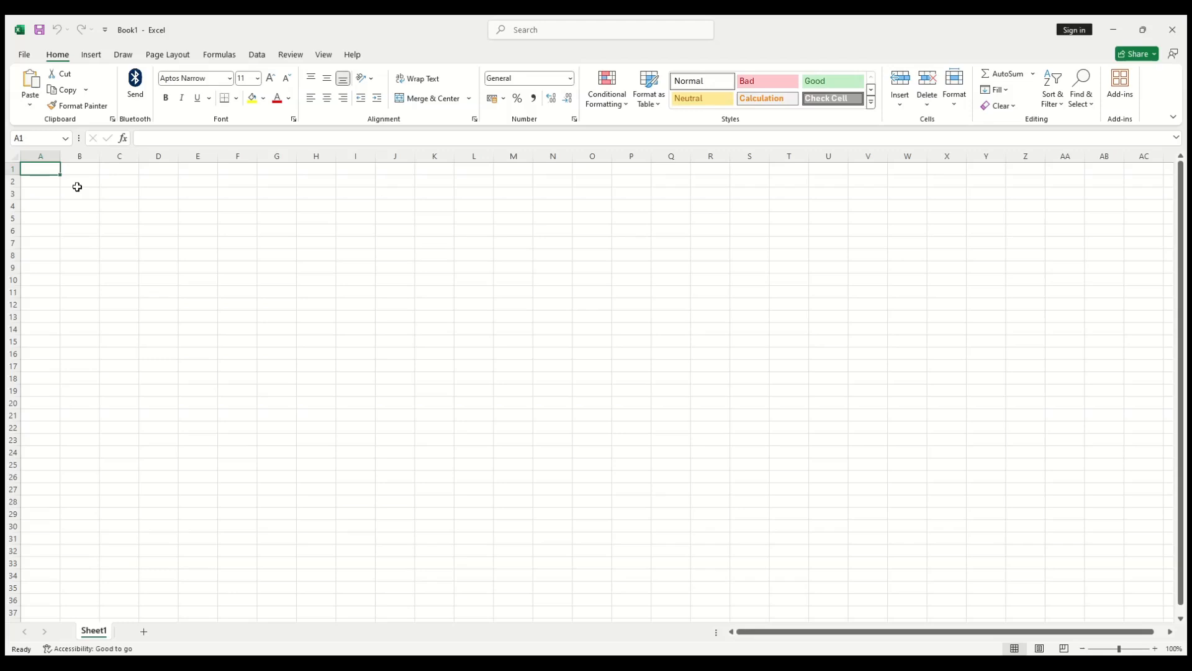
Step: Enter the headers Name, Address, Phone and Paid Amount in cells A1 to D1
type("Name")
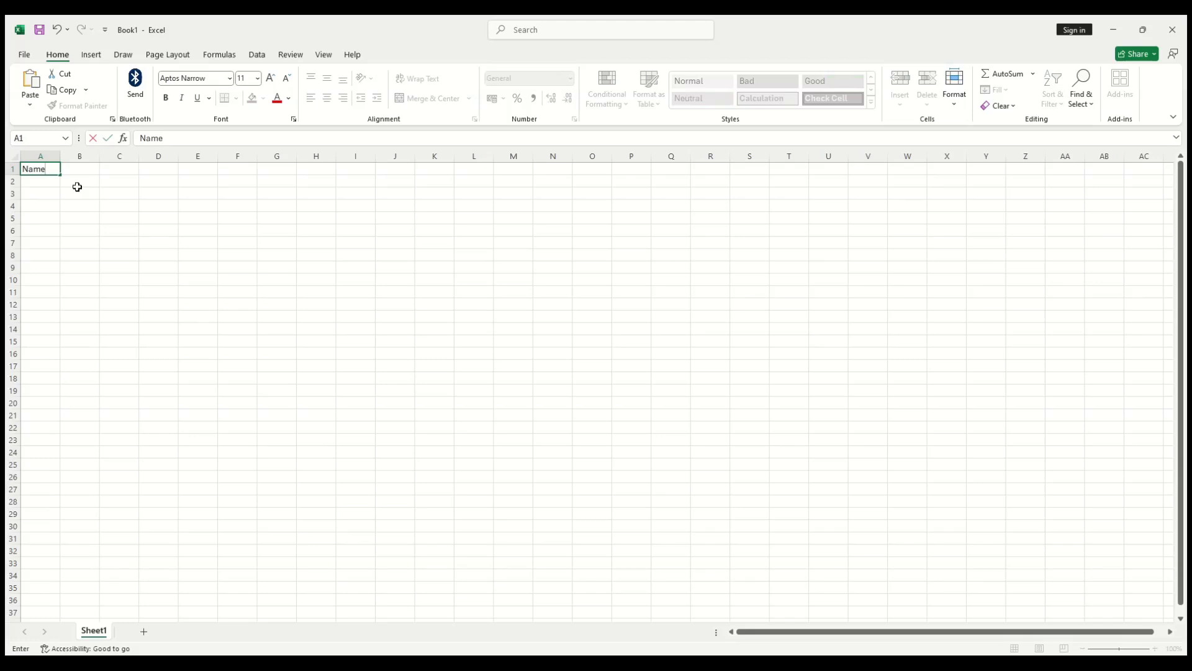
key("Return")
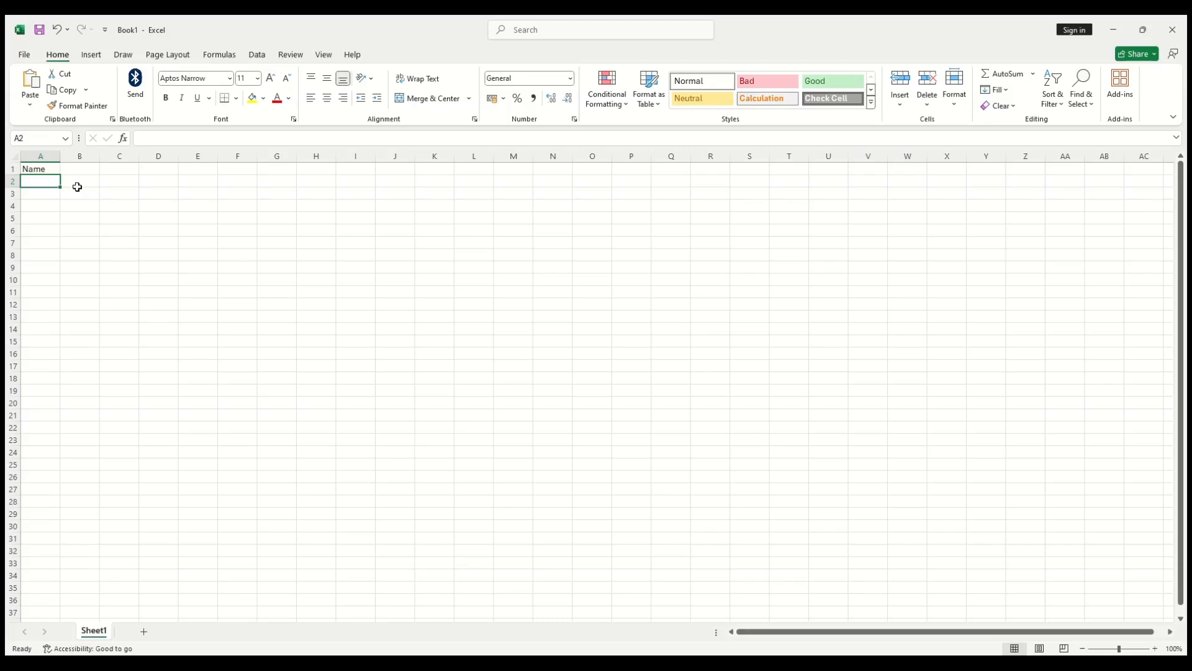
key("Up")
key("Right")
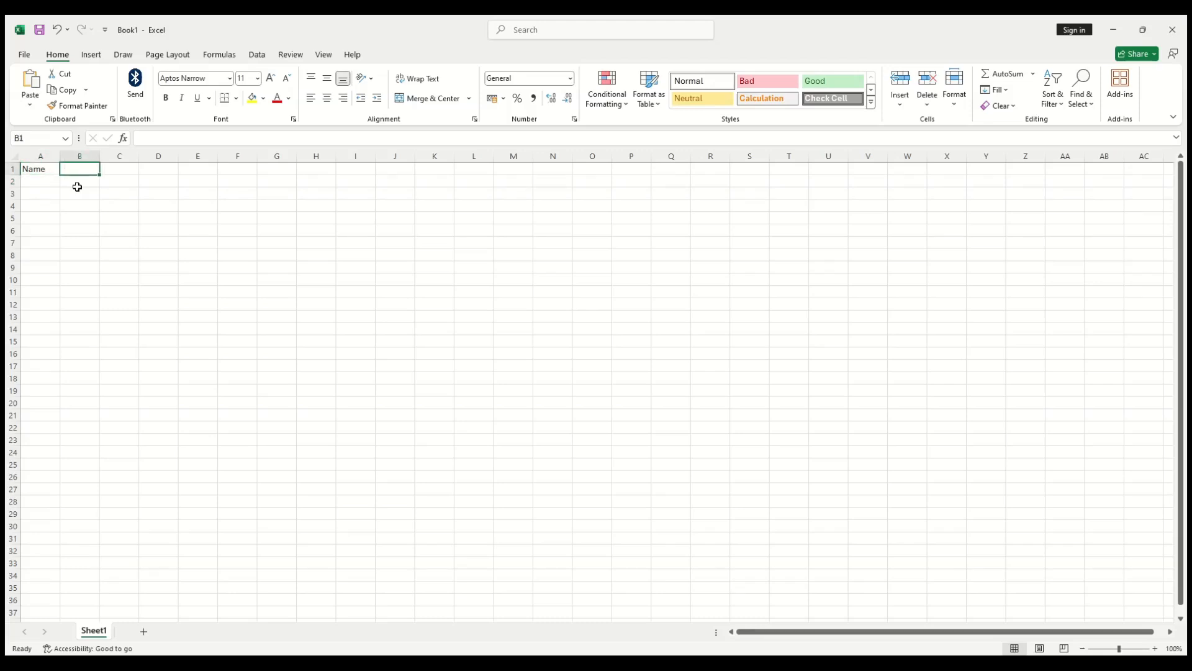
type("Ad")
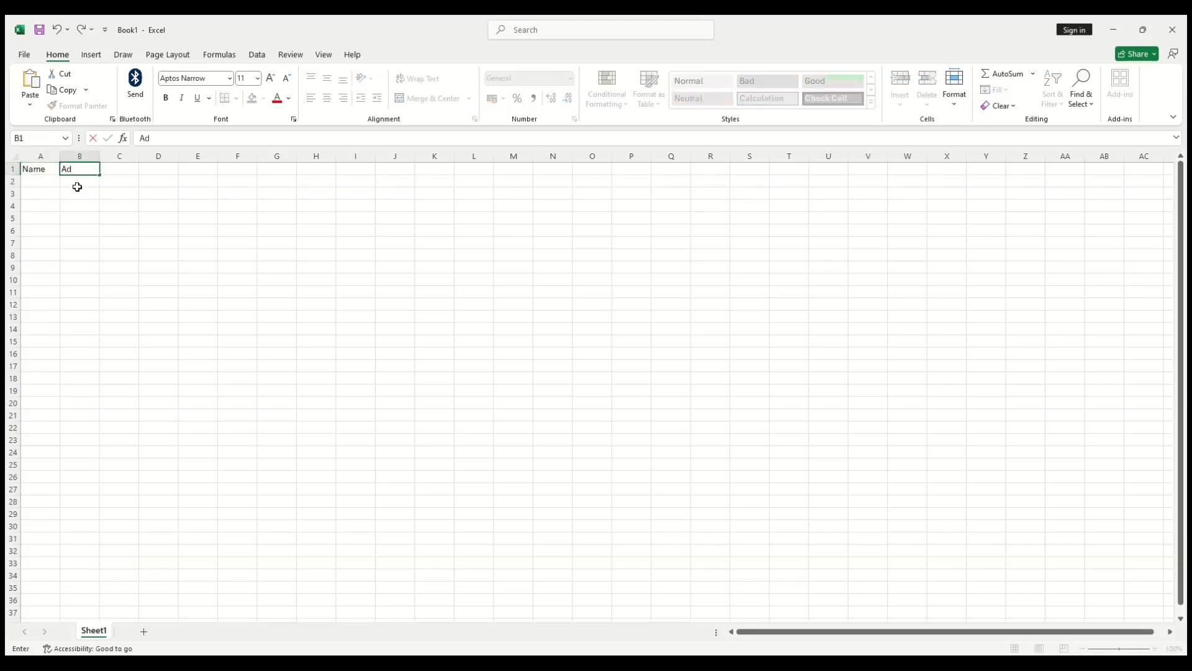
type("dress")
key("Tab")
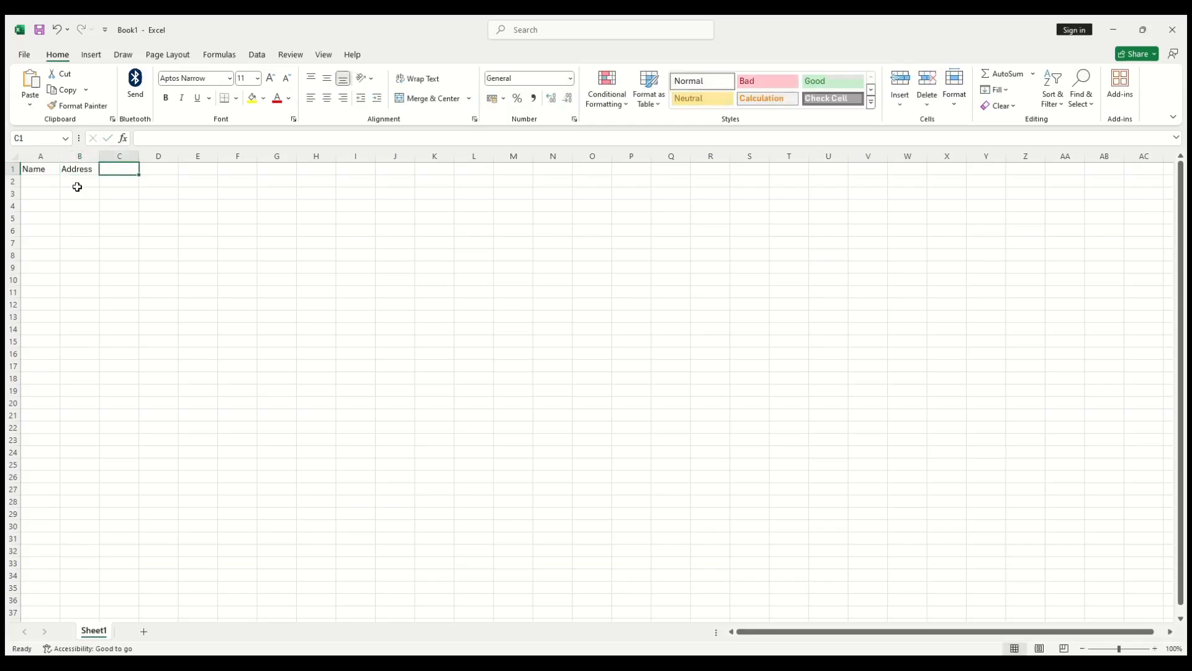
type("Phone")
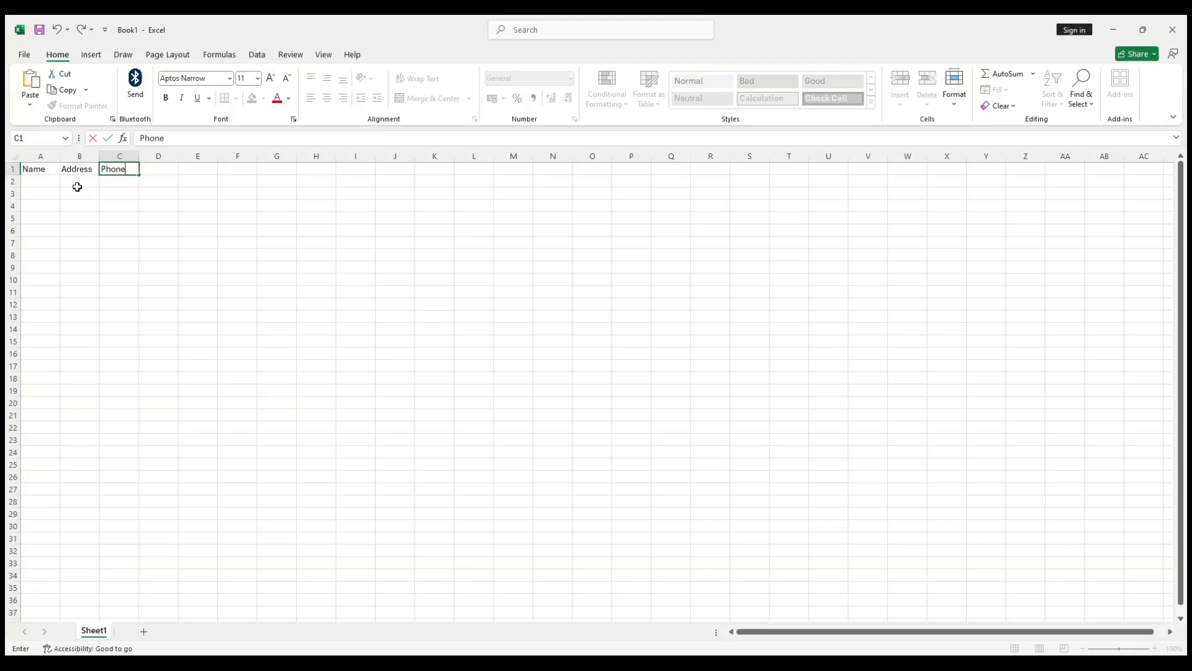
key("Tab")
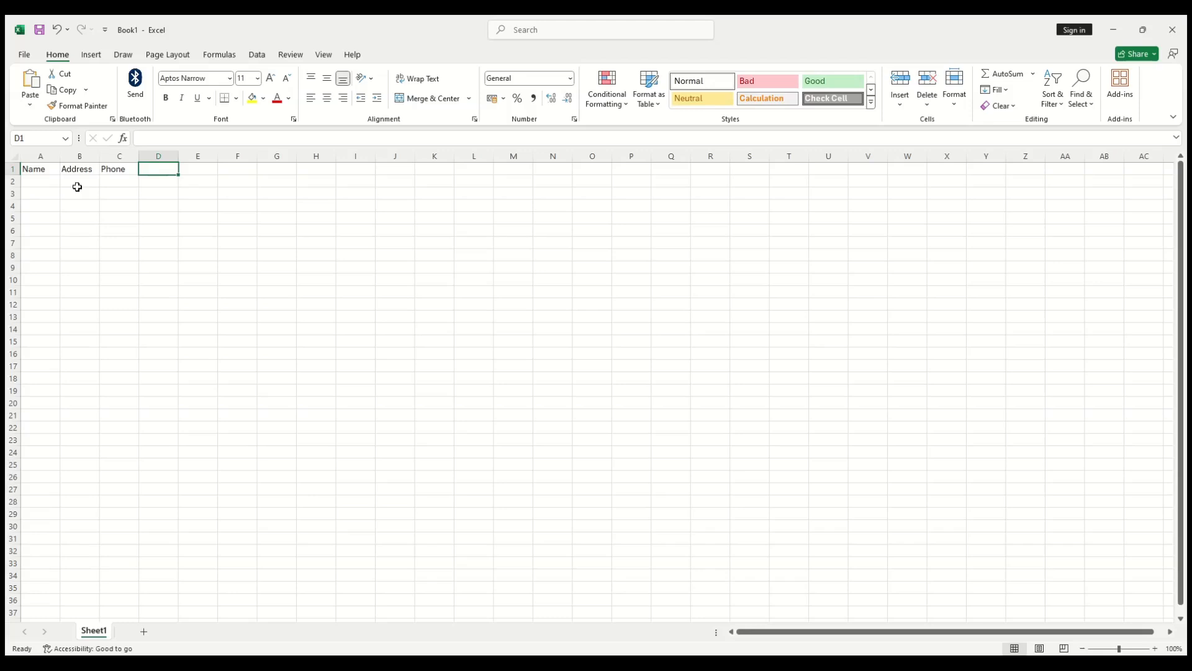
type("Paid")
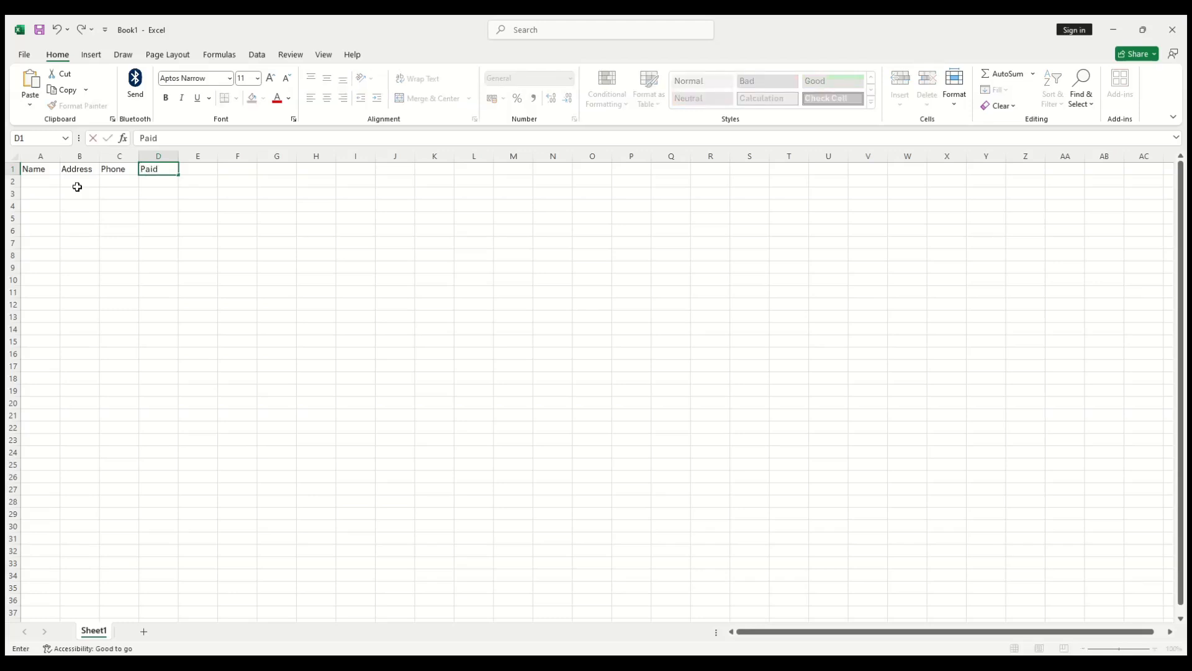
type(" Amount")
key("Return")
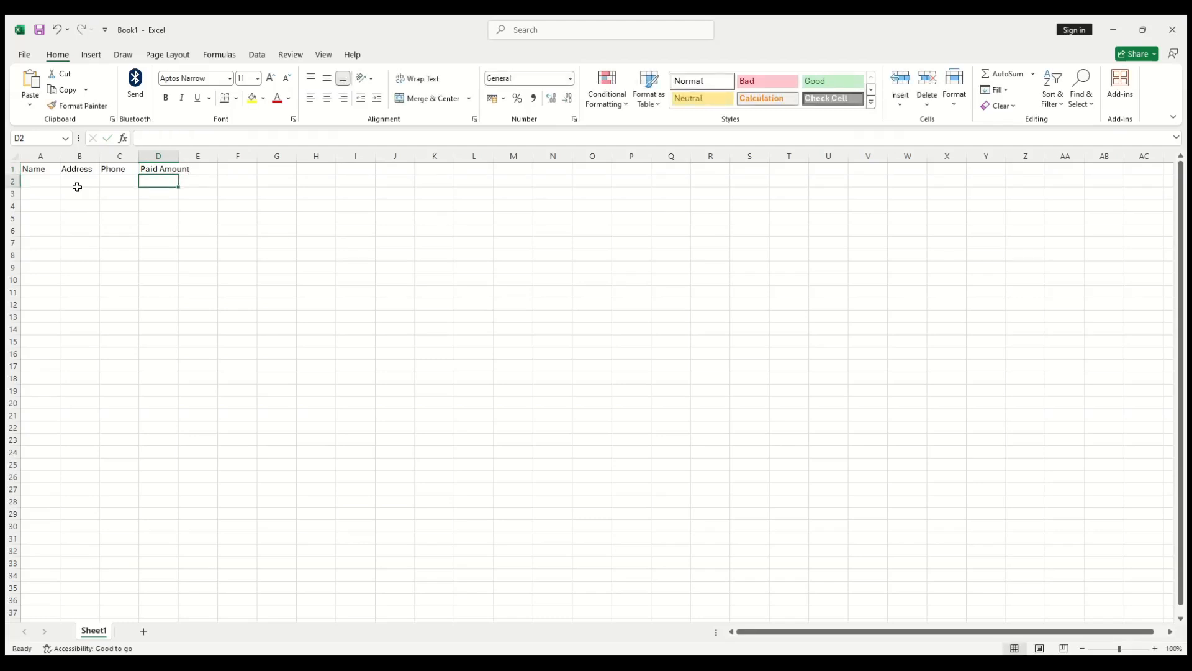
key("Left")
key("Left")
key("Left")
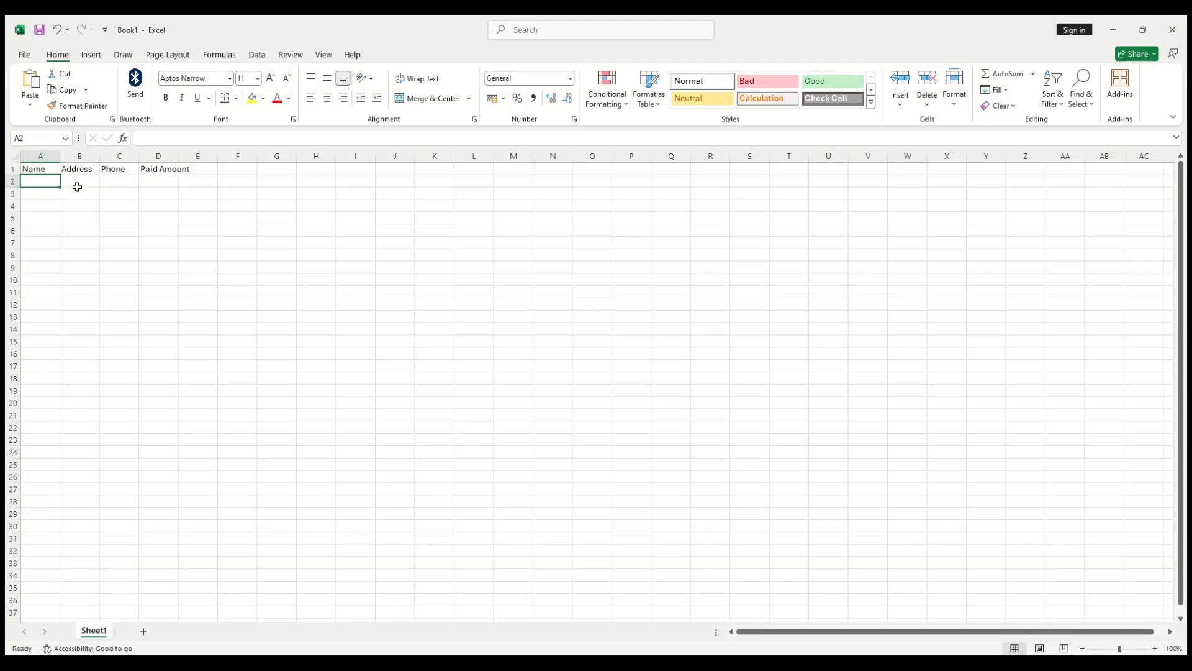
Step: Fill row 2 with the first customer's name, Kolkata, a phone number and 500
type("Ram")
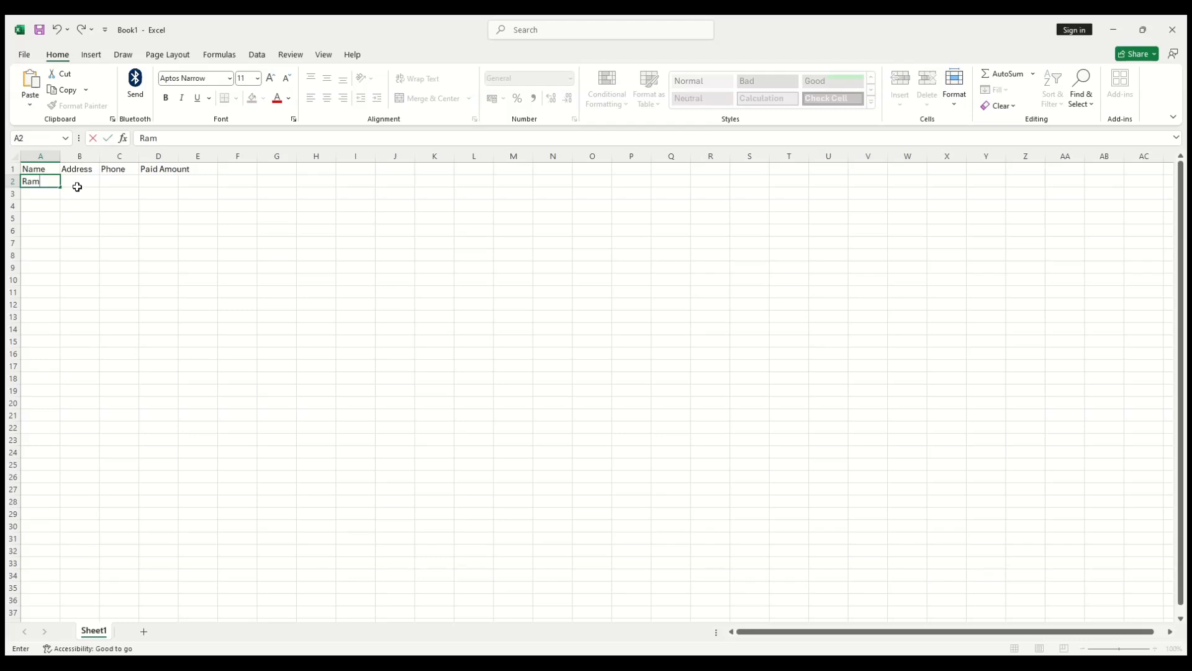
left_click(77, 187)
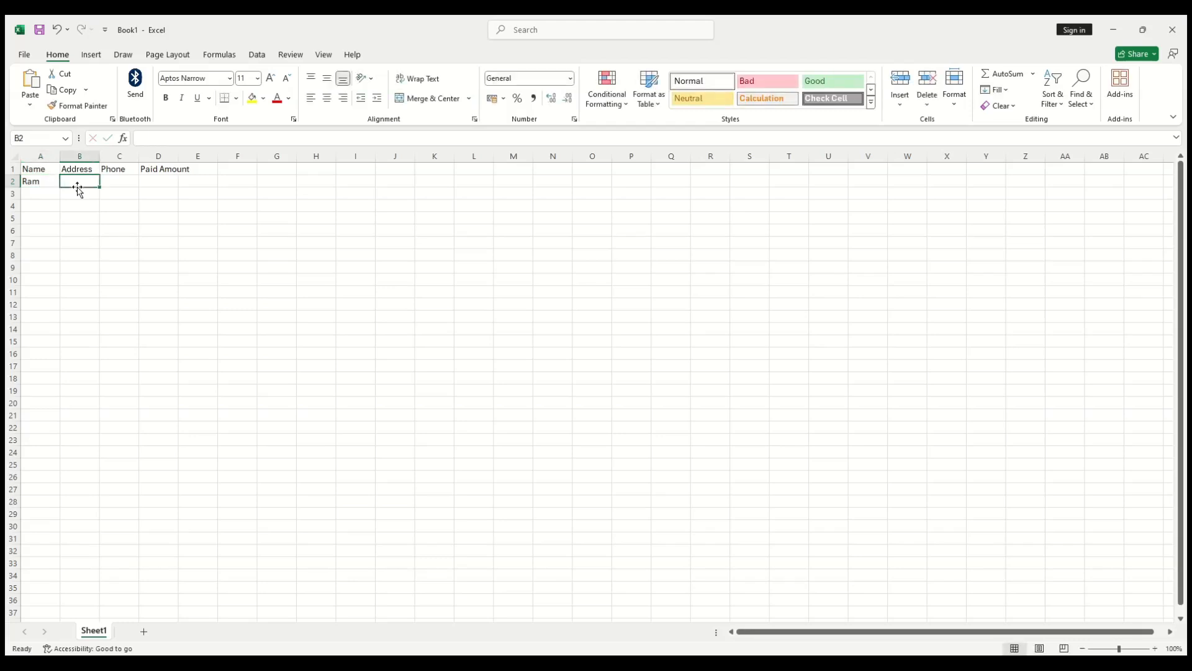
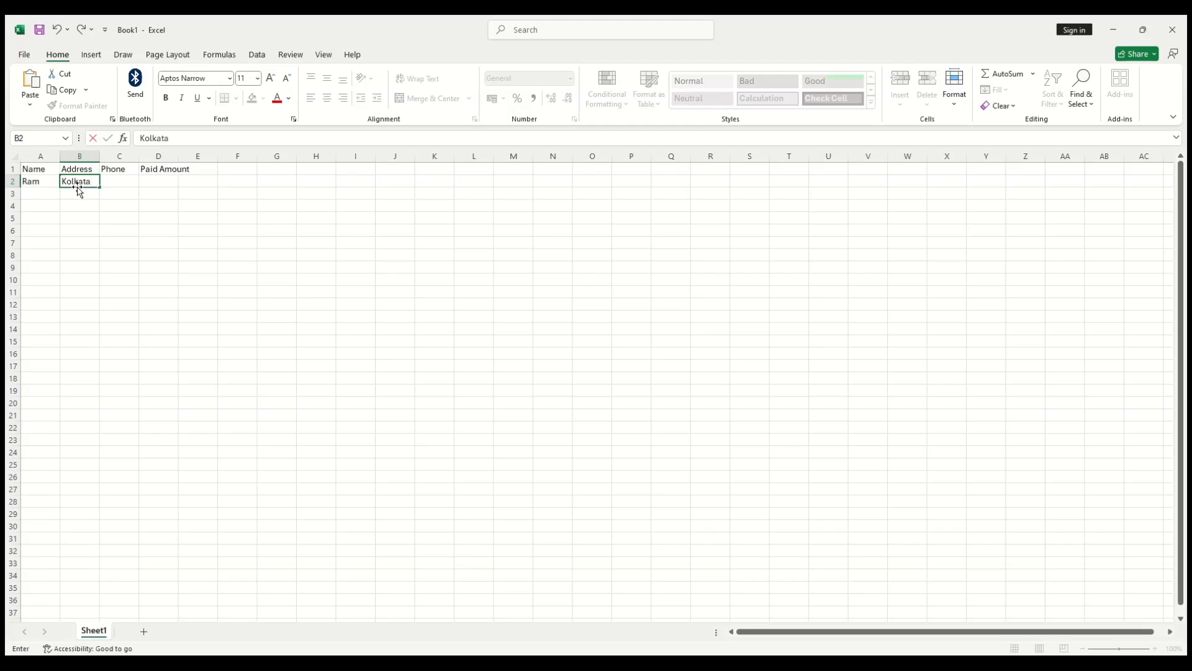
key("Tab")
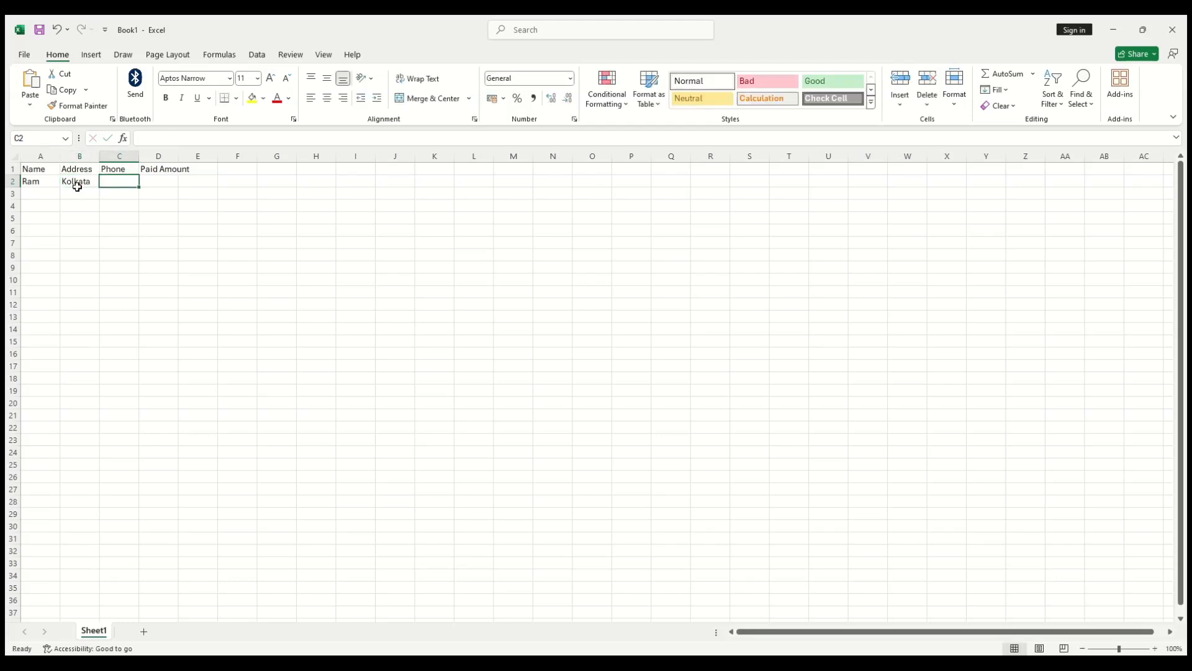
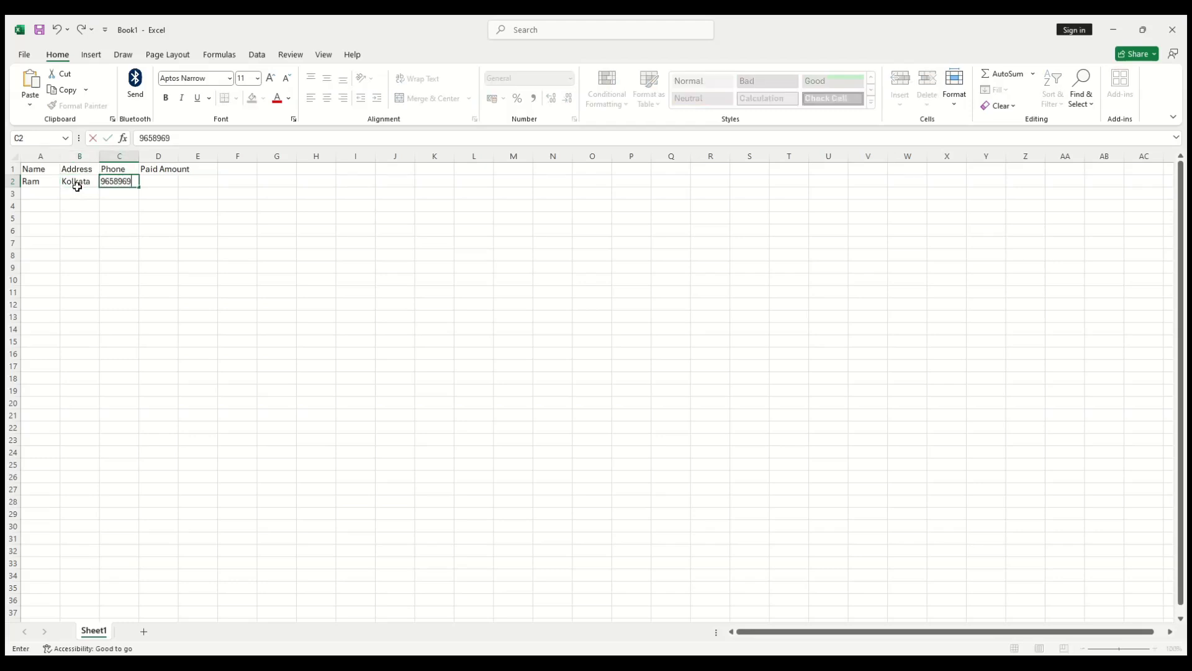
key("Tab")
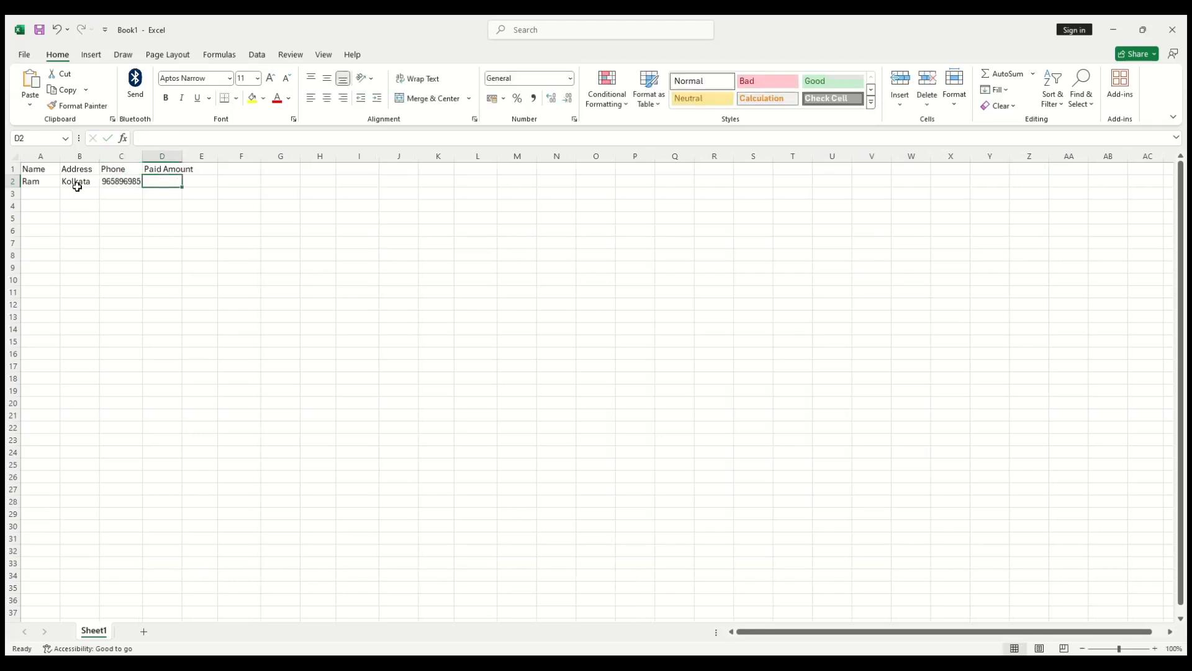
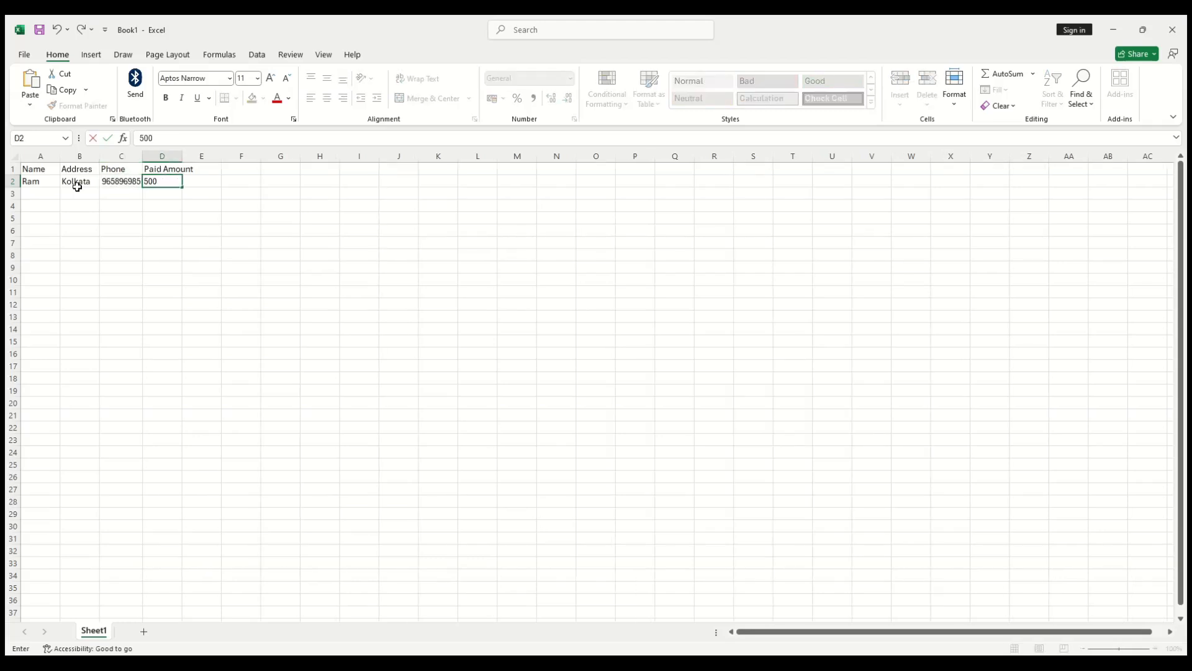
key("Tab")
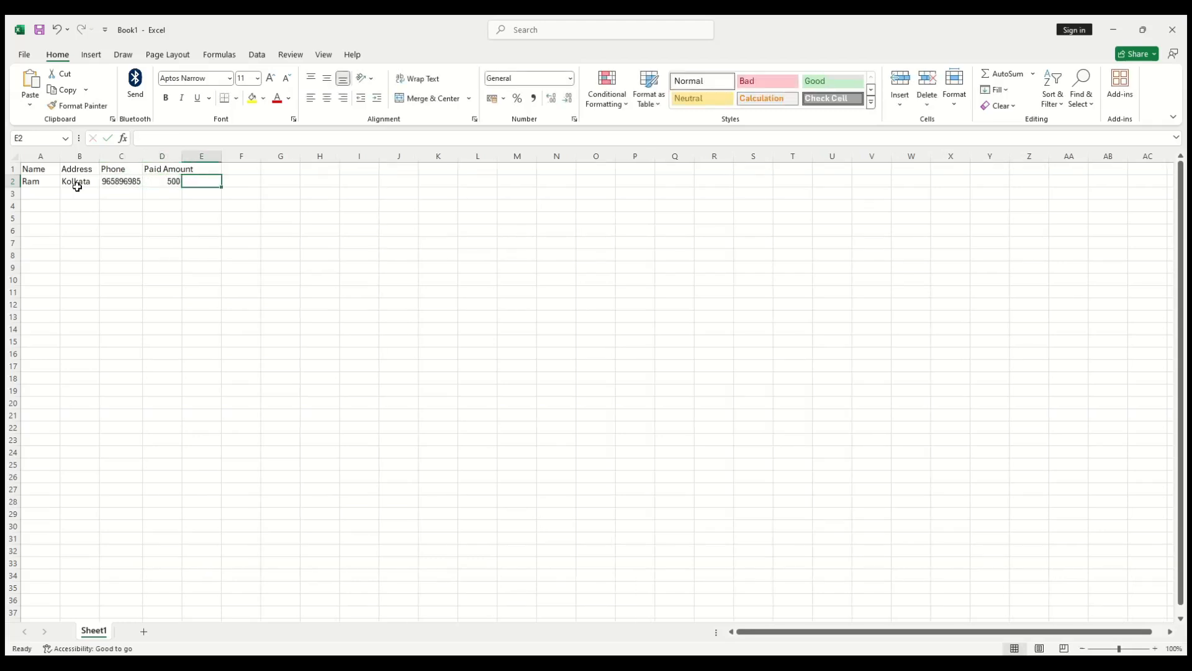
left_click(40, 197)
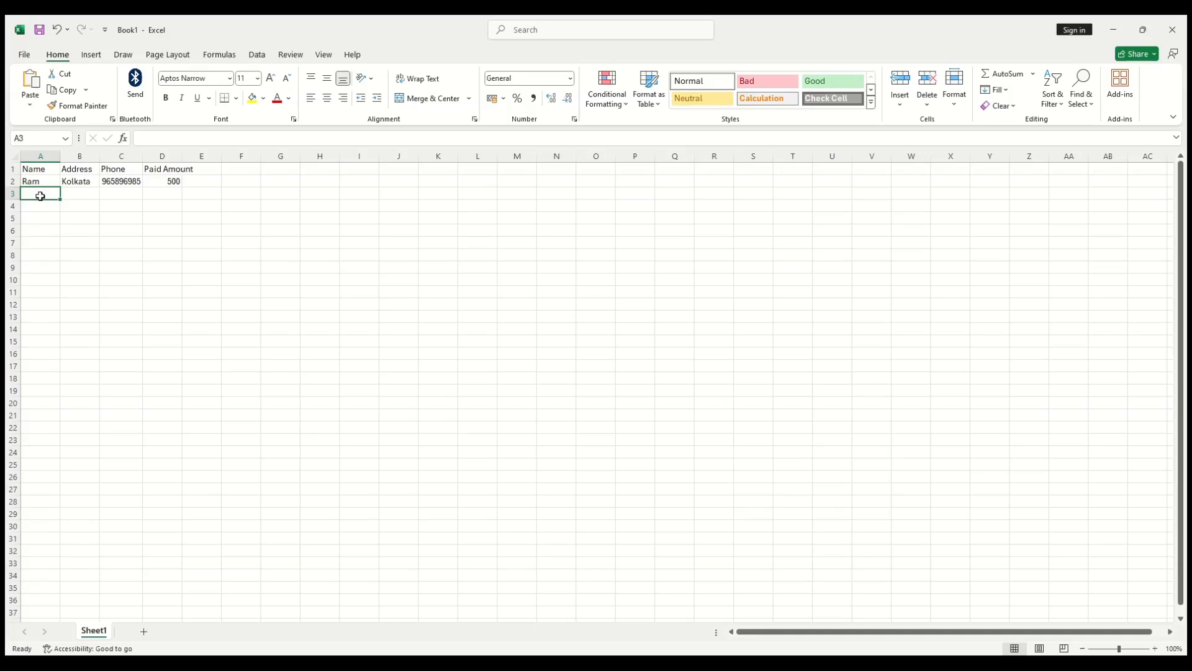
Step: Enter the second customer's name, Barasat and phone number in A3:C3
type("Kamal")
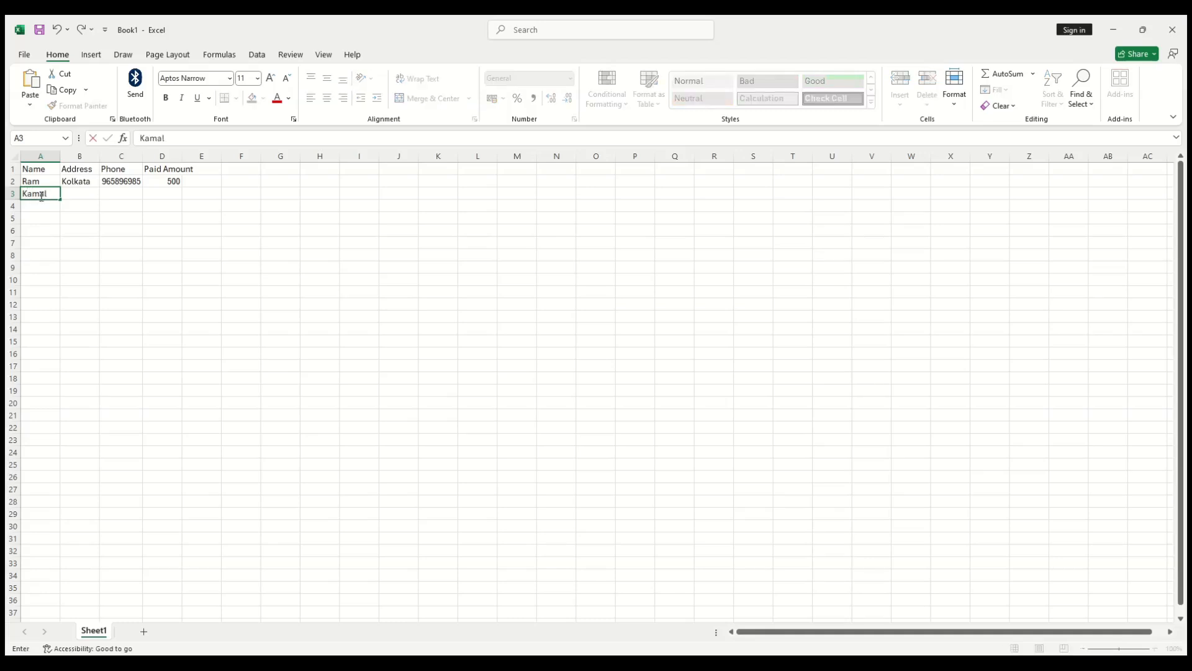
key("Tab")
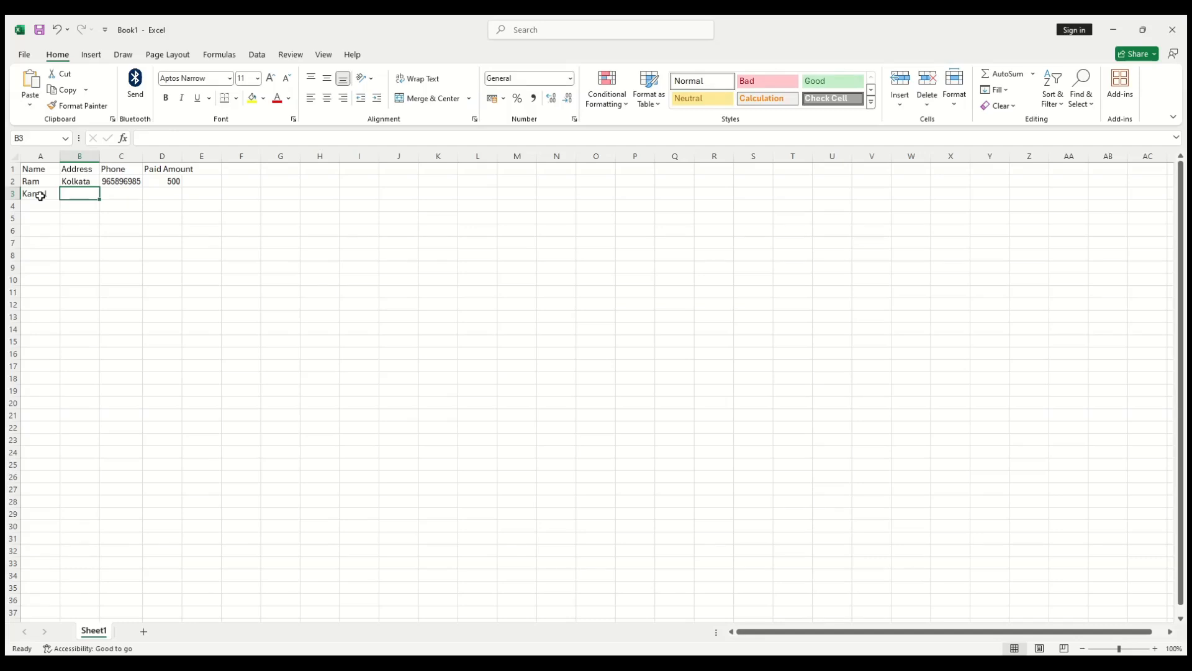
type("Barasat")
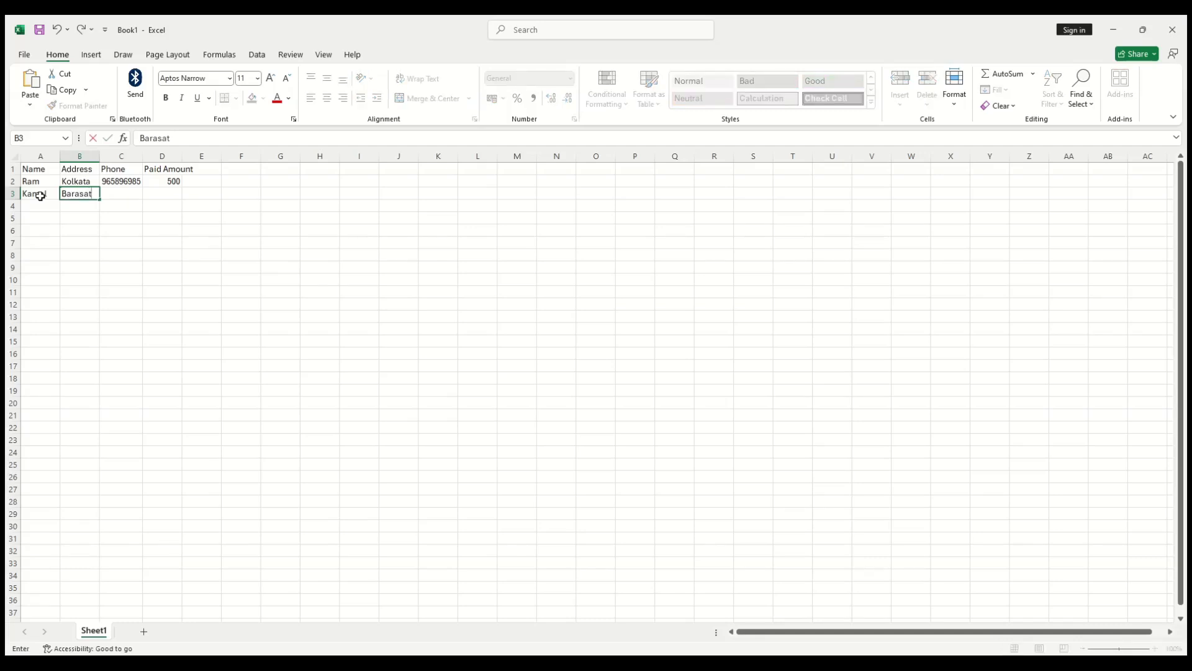
key("Tab")
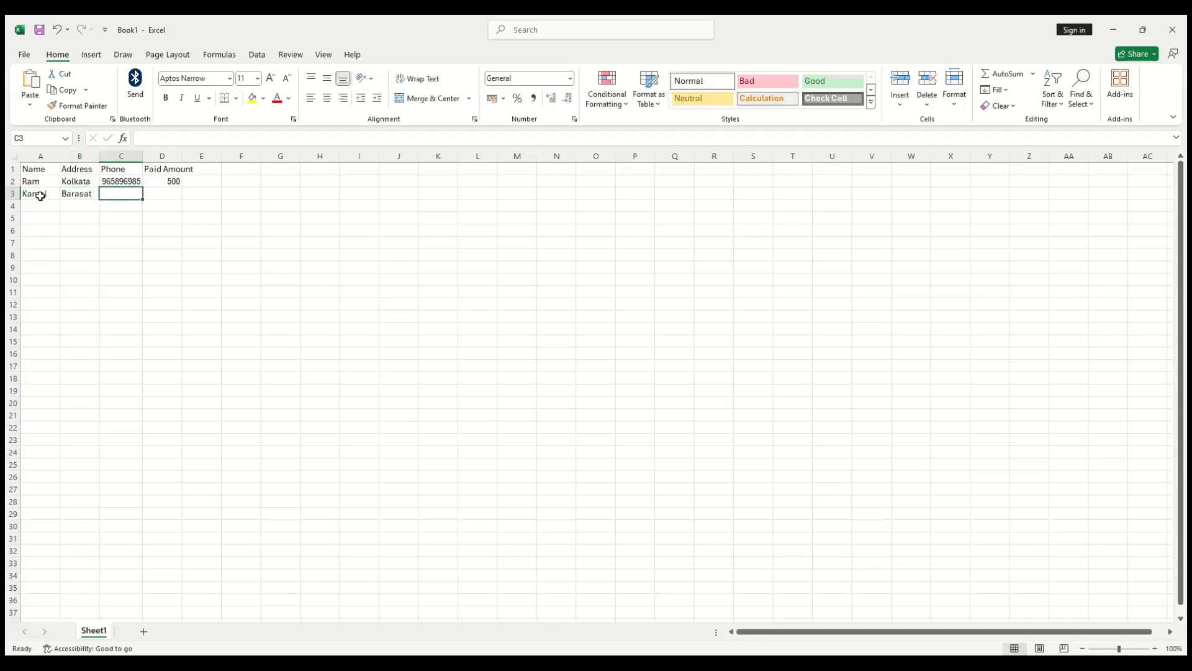
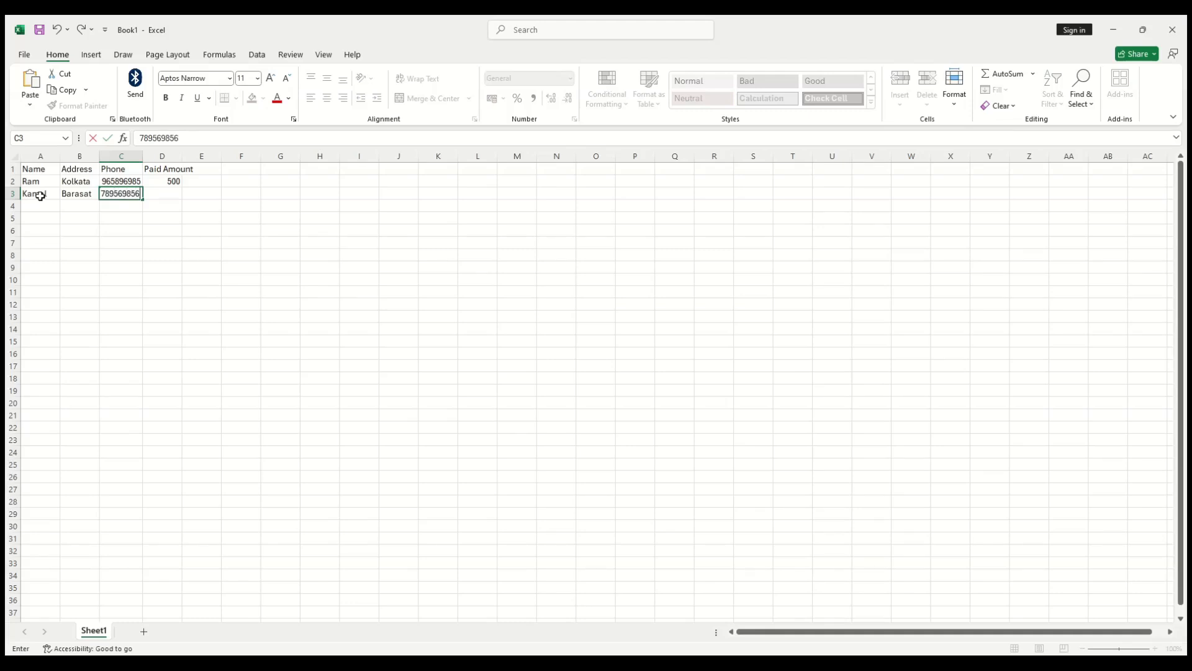
key("Tab")
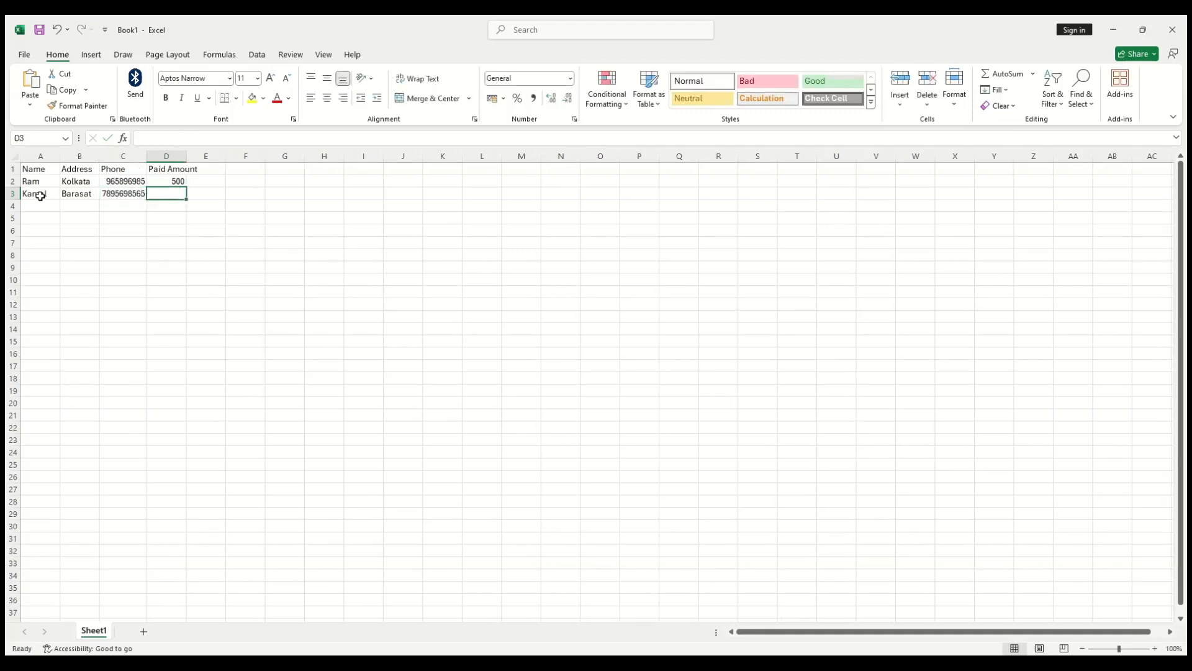
Step: Replace the first customer's phone number in C2 with the corrected number
key("Up")
key("Left")
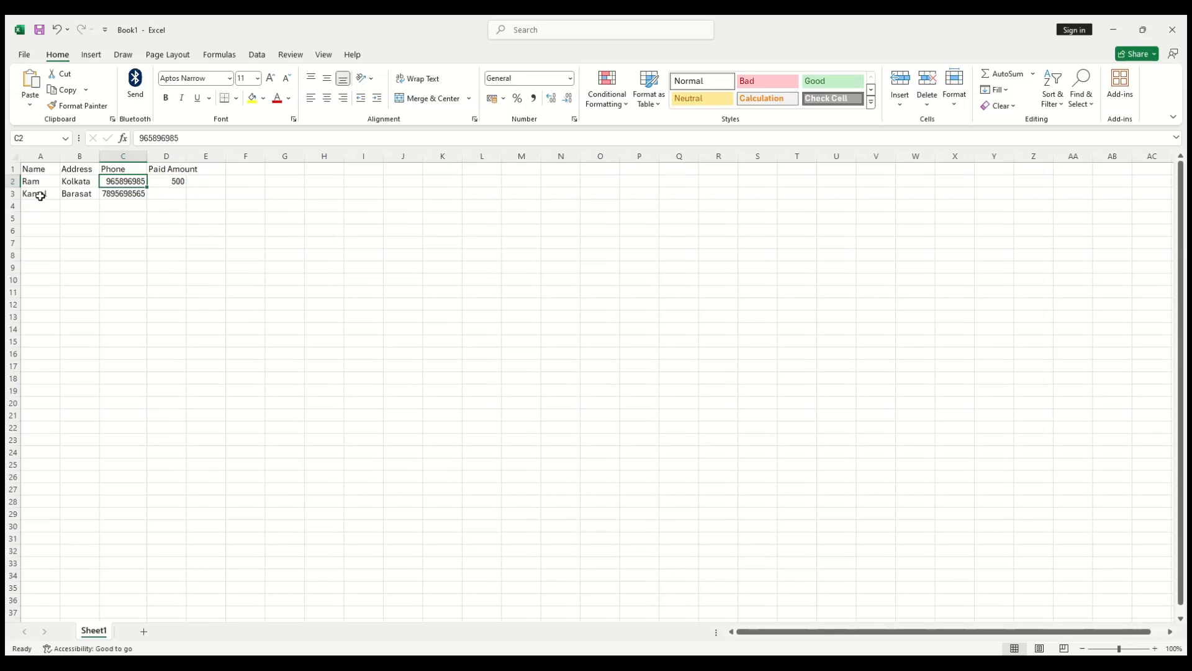
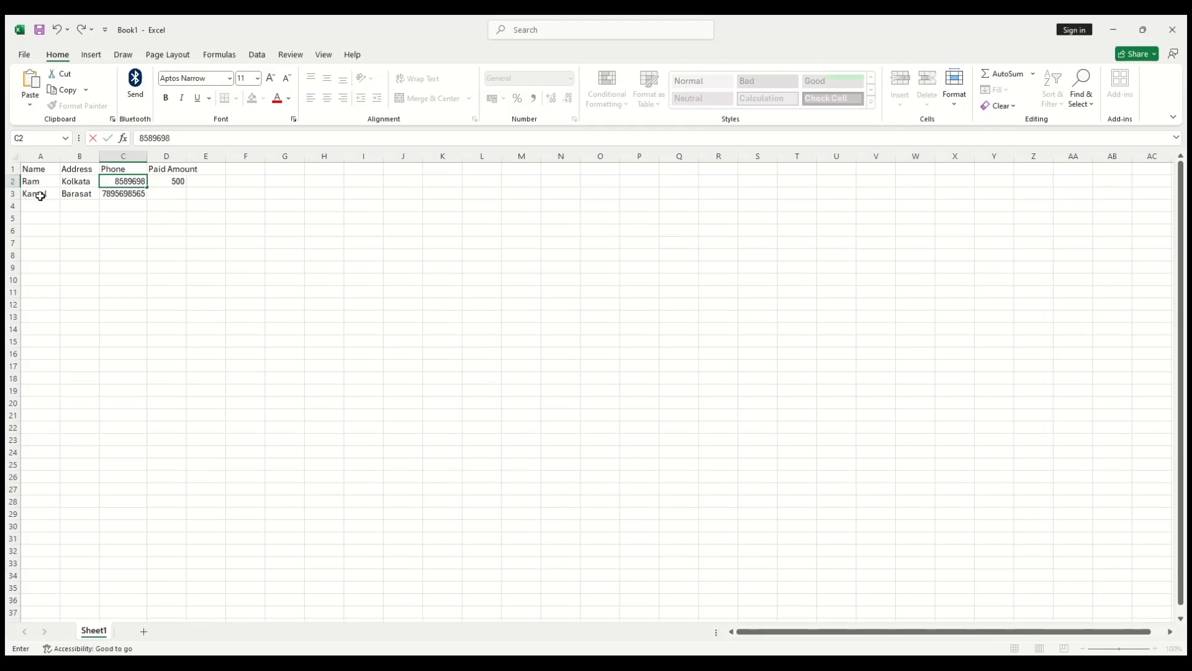
key("Return")
Step: Enter the Paid Amount 200 for the second customer in D3
key("Up")
key("Down")
key("Right")
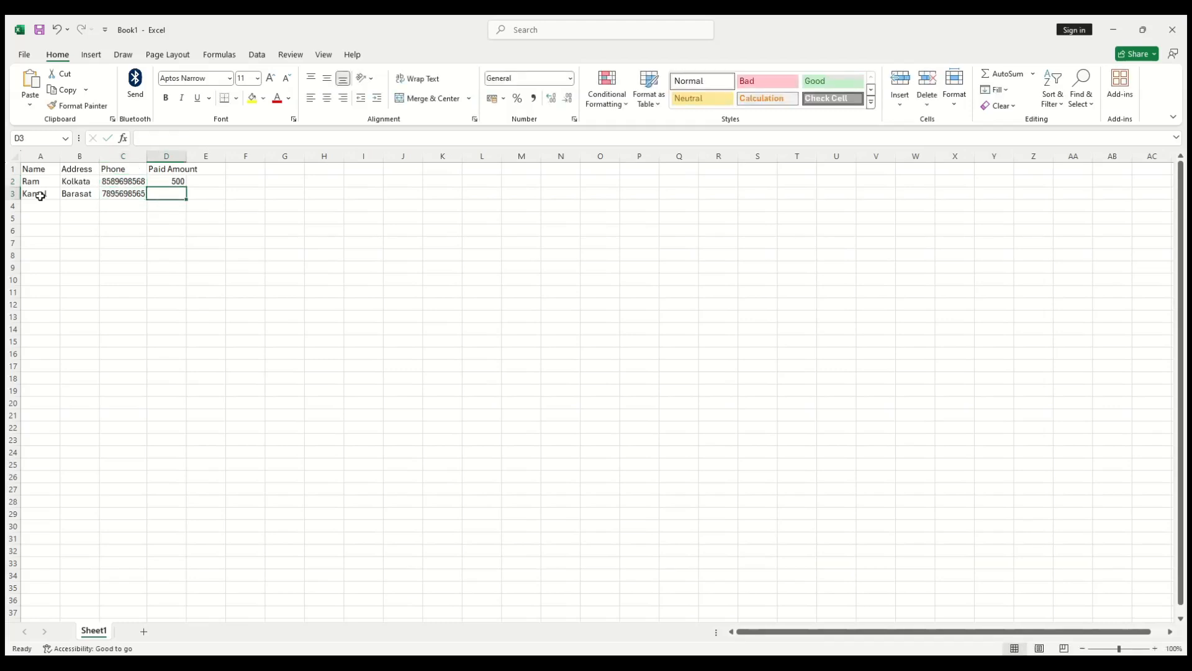
type("200")
key("Return")
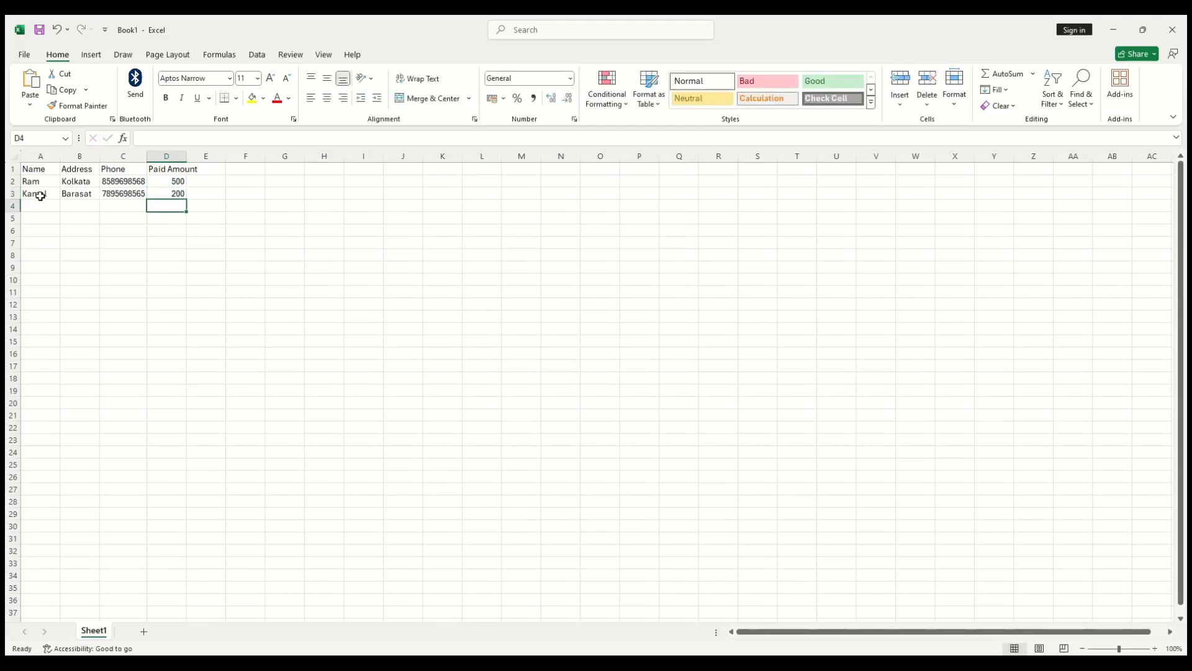
key("Left")
key("Left")
key("Left")
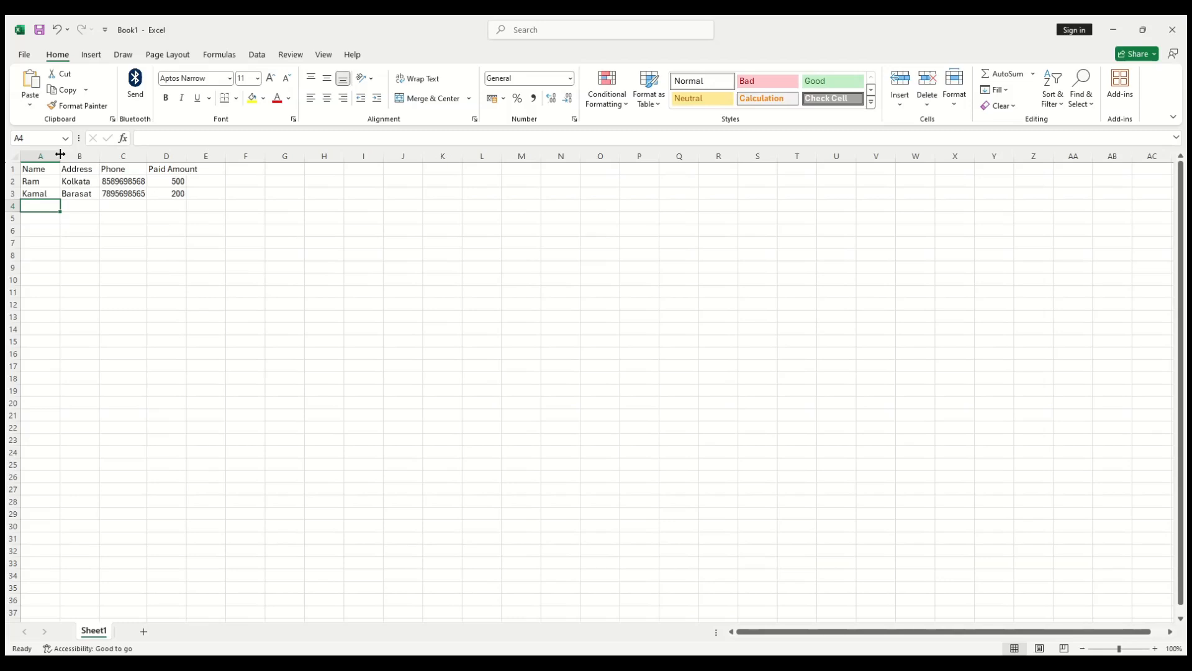
Step: AutoFit columns A, B and D to their contents, then resize row 3 and reset its height
mouse_move(60, 154)
left_mouse_down()
mouse_move(190, 153)
mouse_move(75, 148)
mouse_move(170, 154)
mouse_move(44, 164)
mouse_move(62, 157)
left_mouse_up()
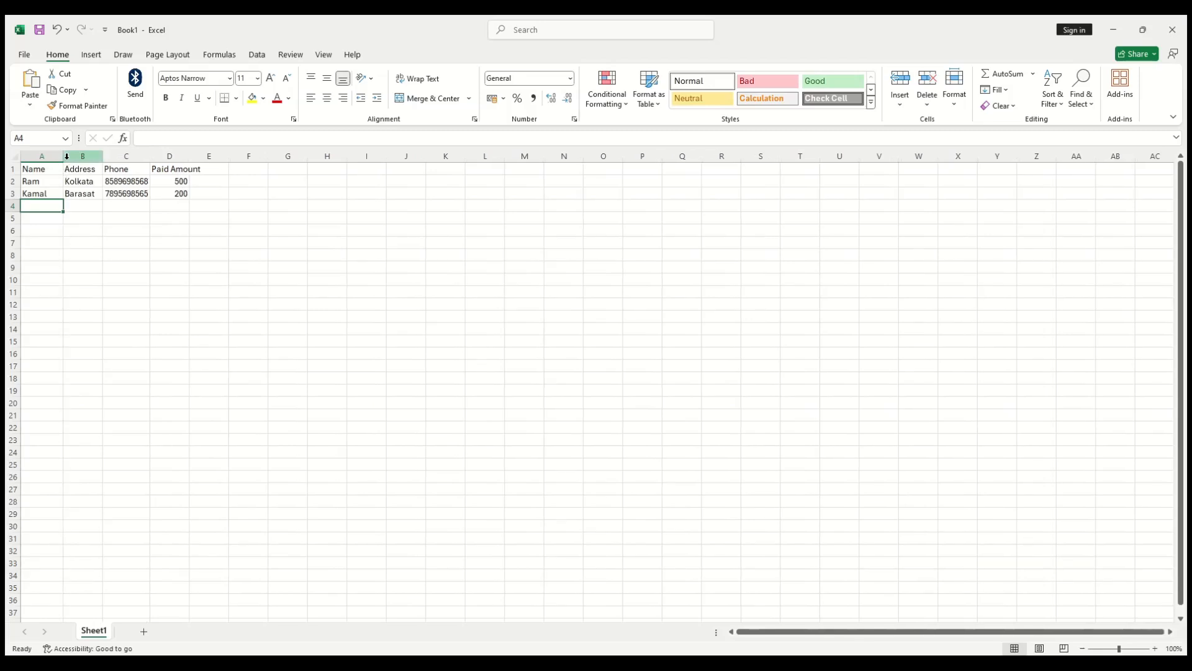
double_click(63, 156)
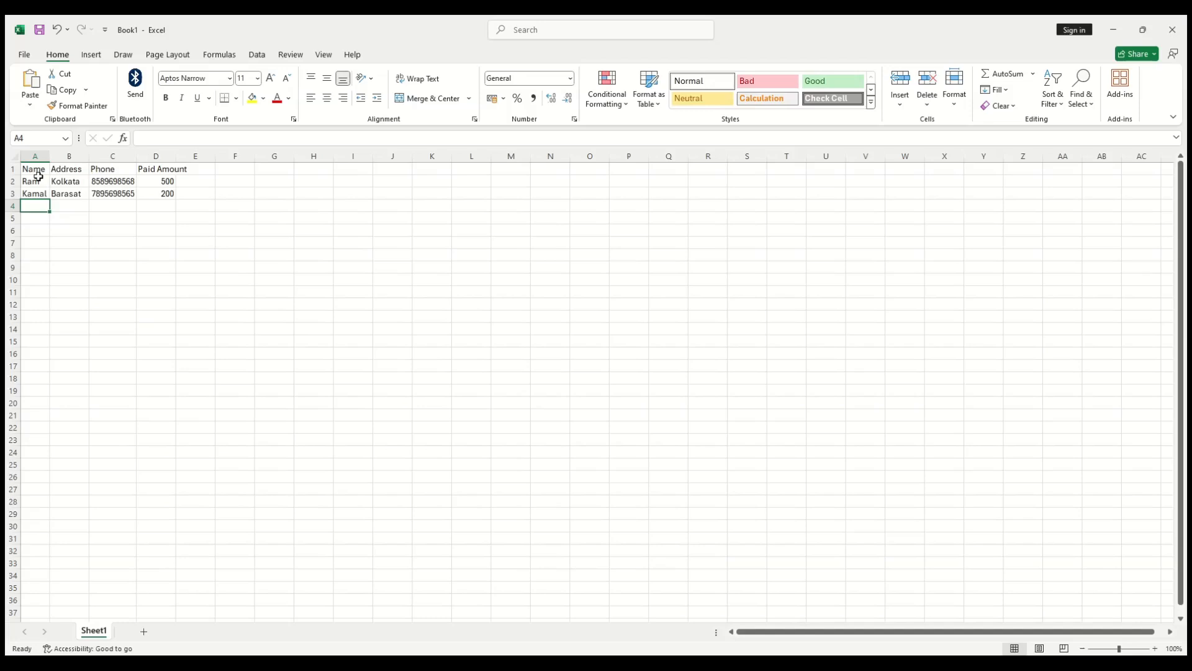
double_click(88, 155)
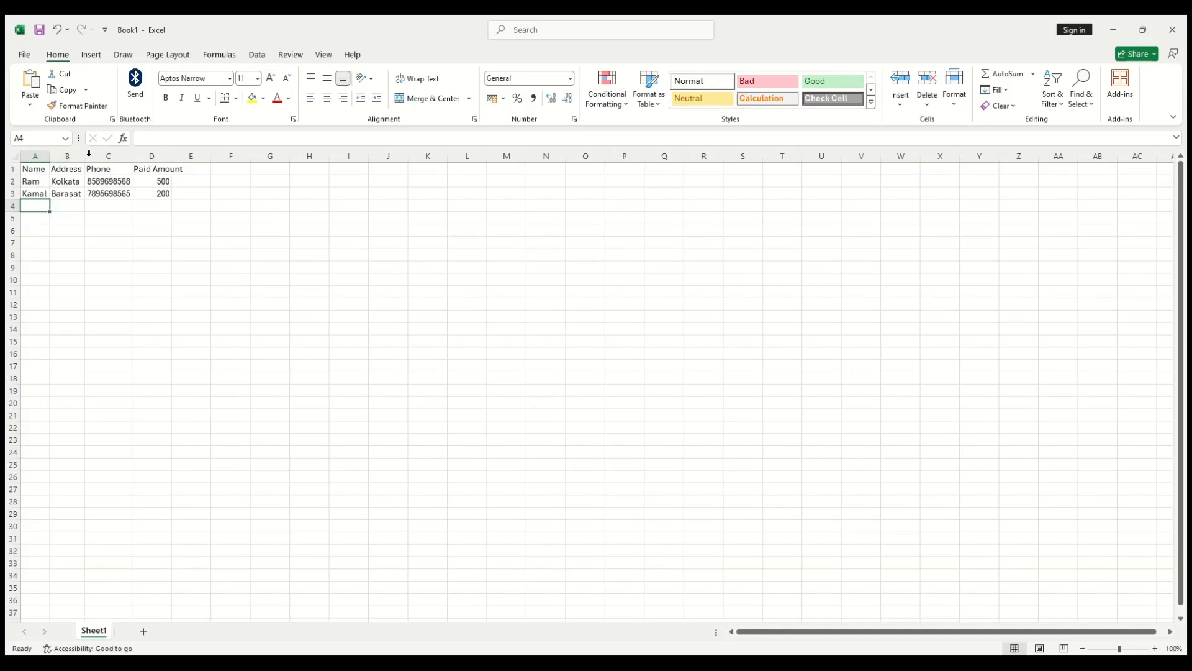
left_click_drag(132, 160, 132, 160)
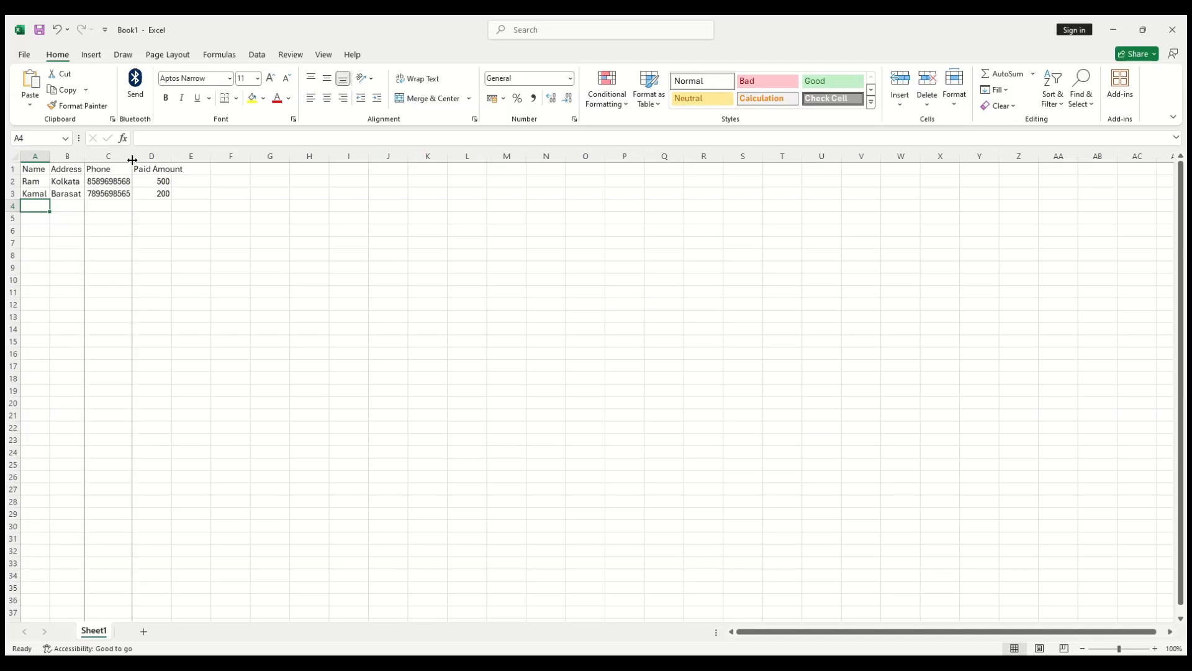
double_click(172, 154)
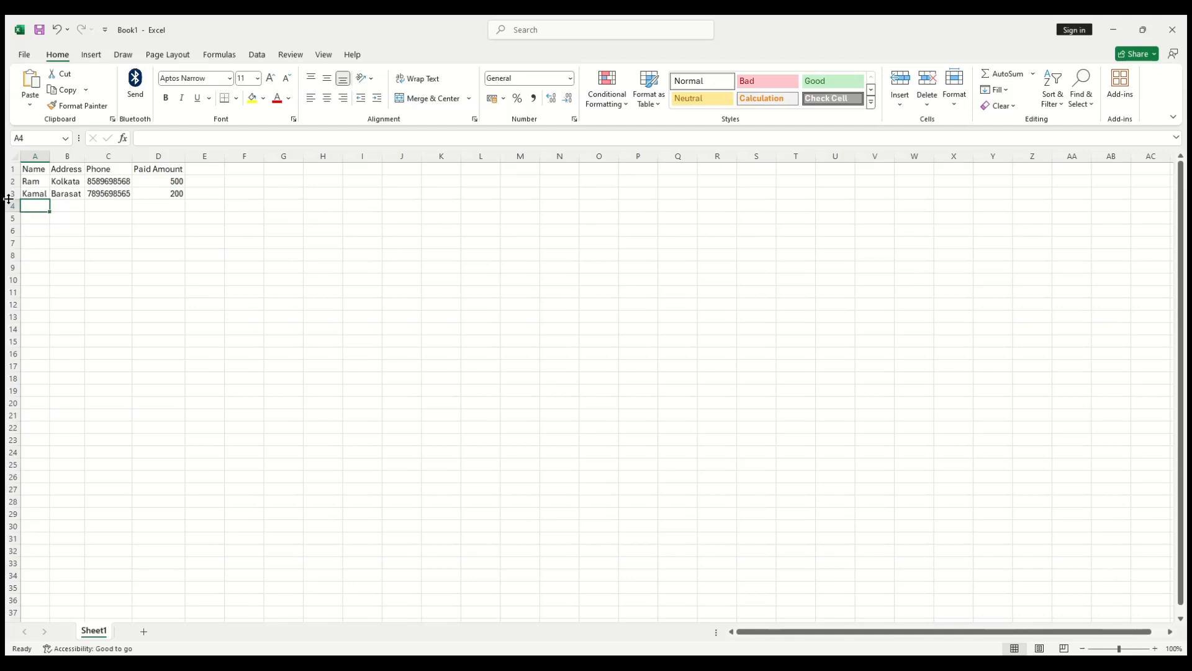
left_click_drag(11, 200, 18, 257)
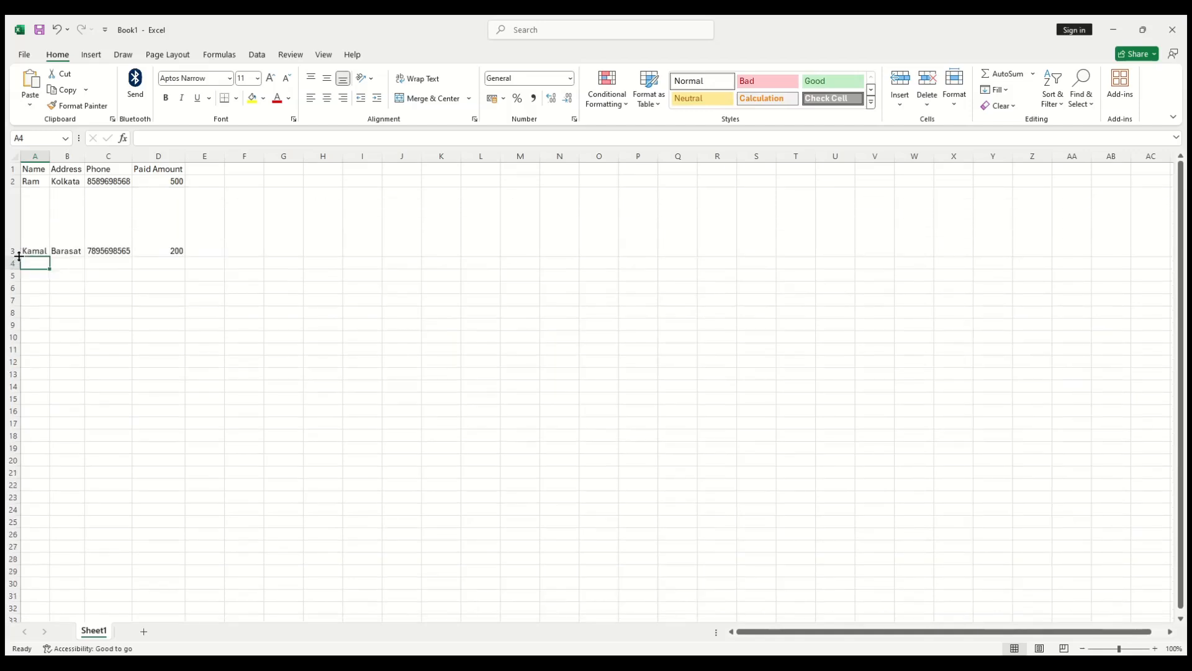
double_click(18, 257)
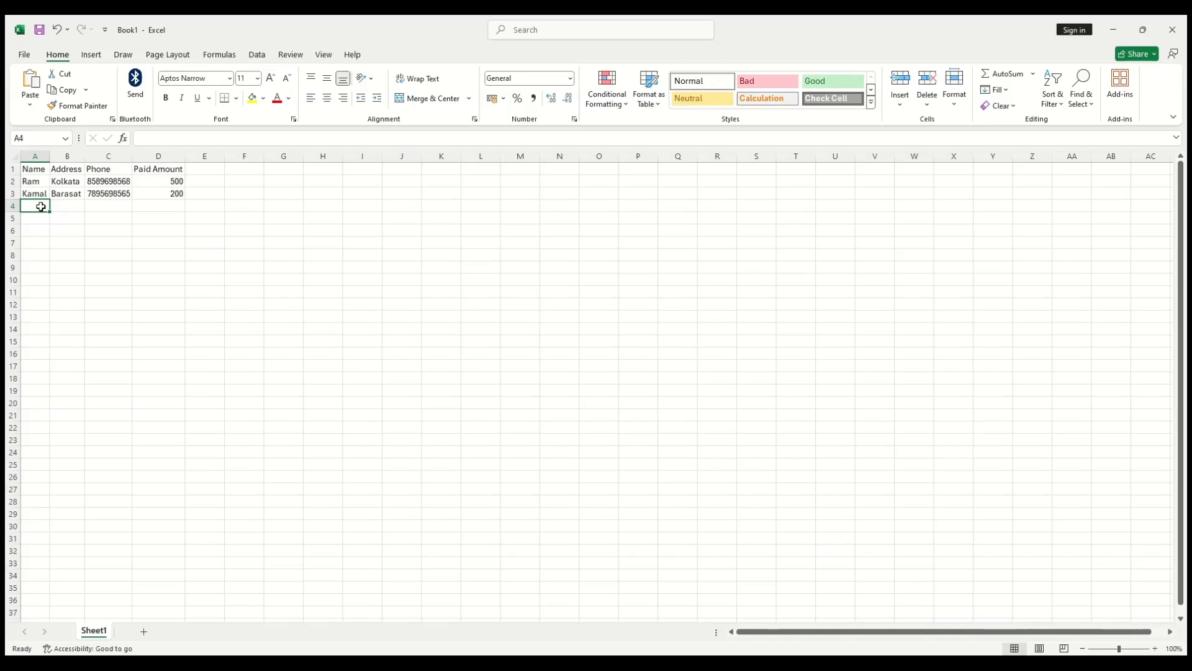
Step: Add a row 4 customer from Dellhi with a phone number and Paid Amount 1000
type("Ram")
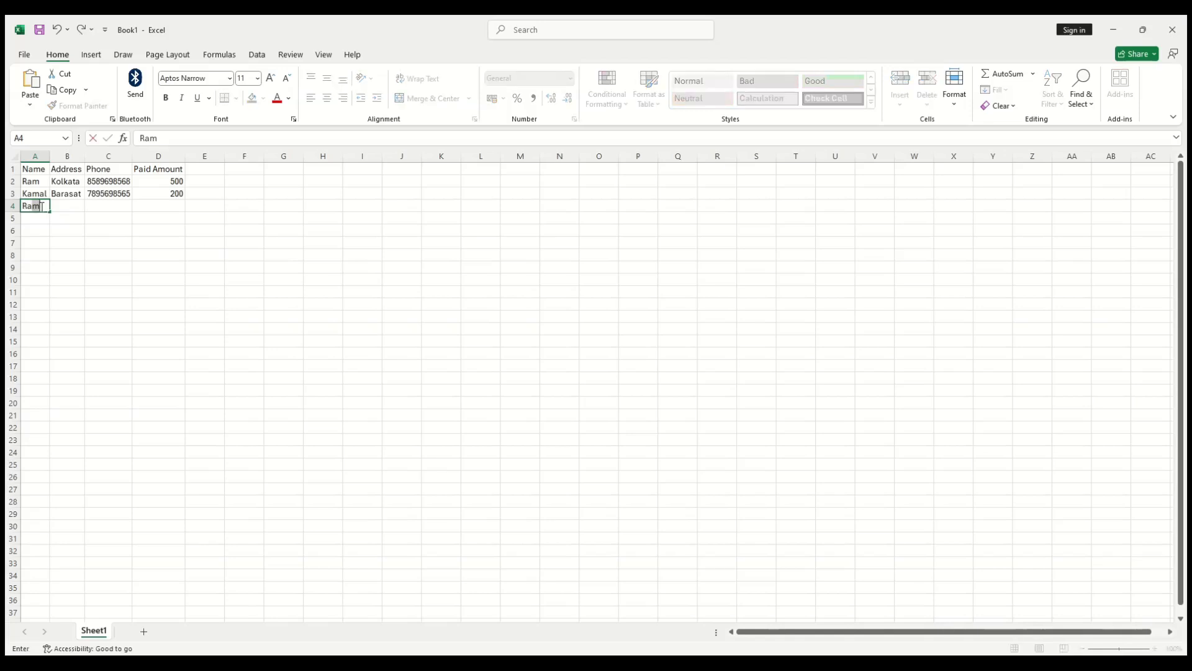
type("ananda")
key("Tab")
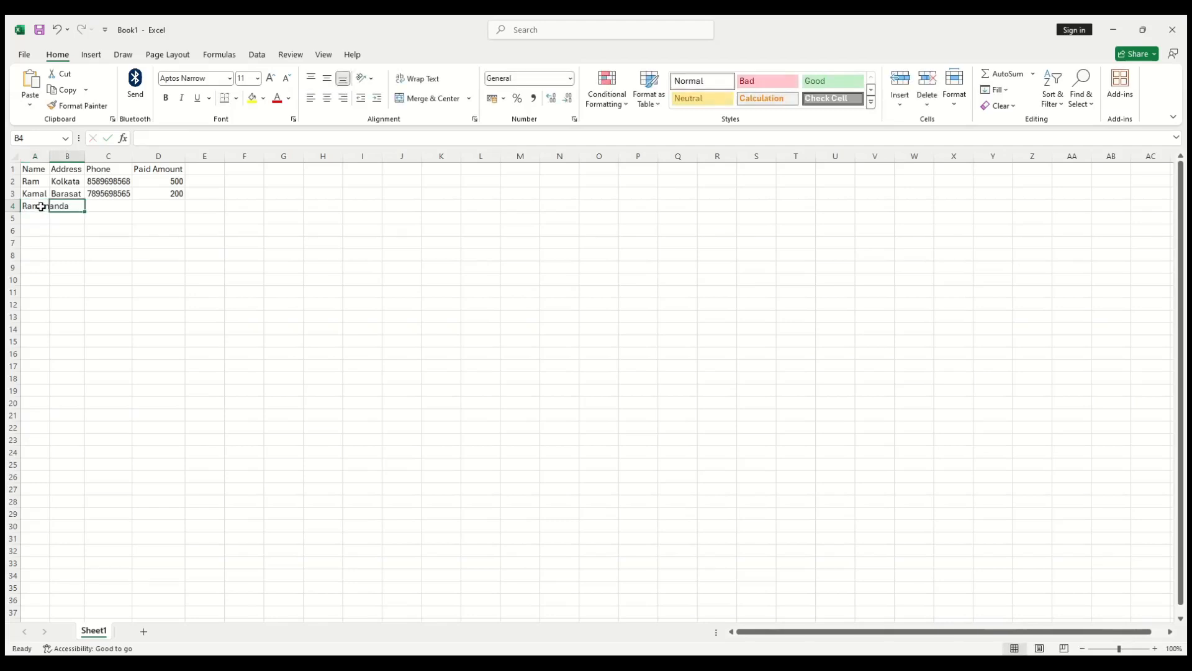
type("1234")
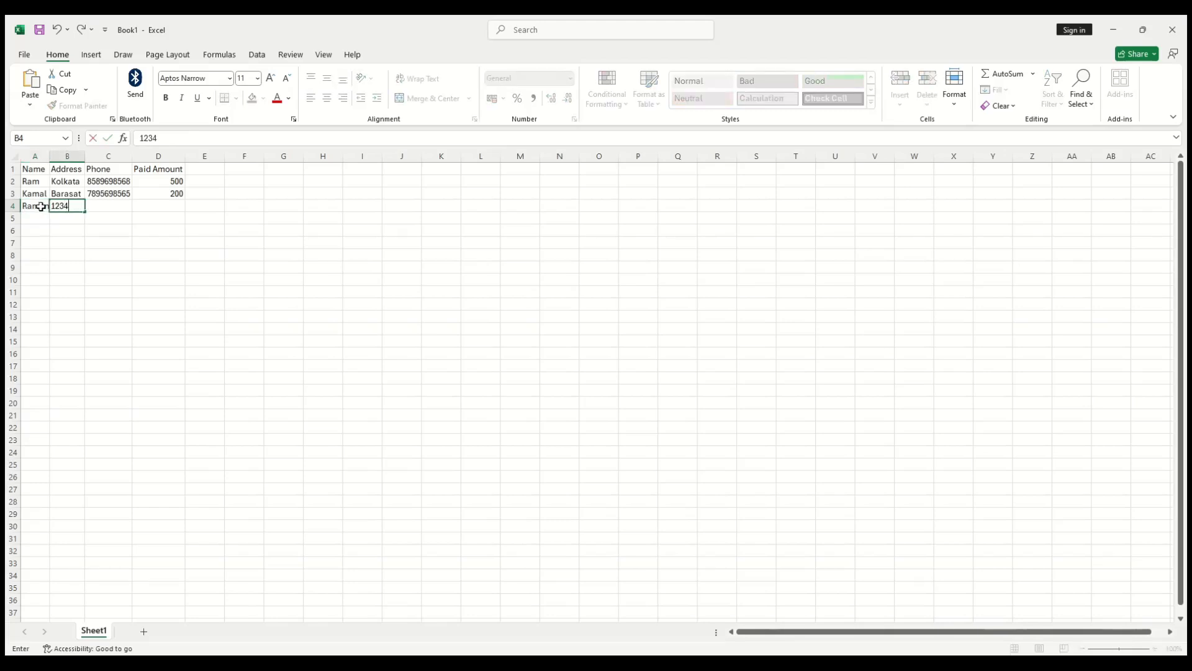
key("BackSpace")
key("BackSpace")
key("BackSpace")
key("BackSpace")
type("Dellhi")
key("Tab")
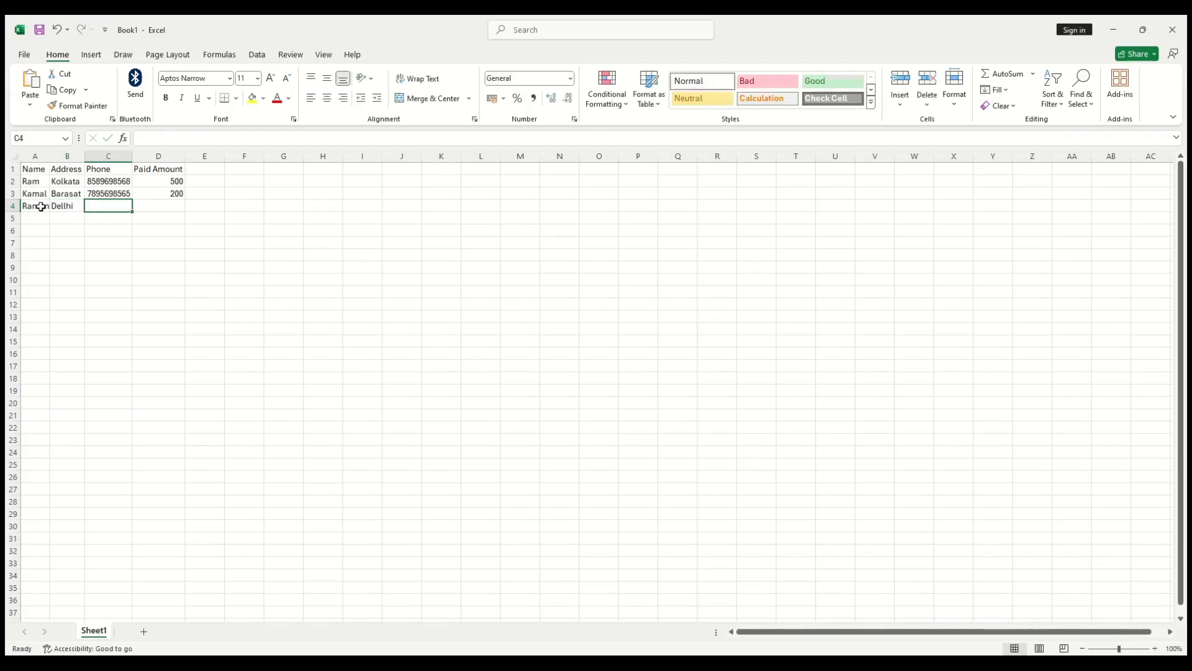
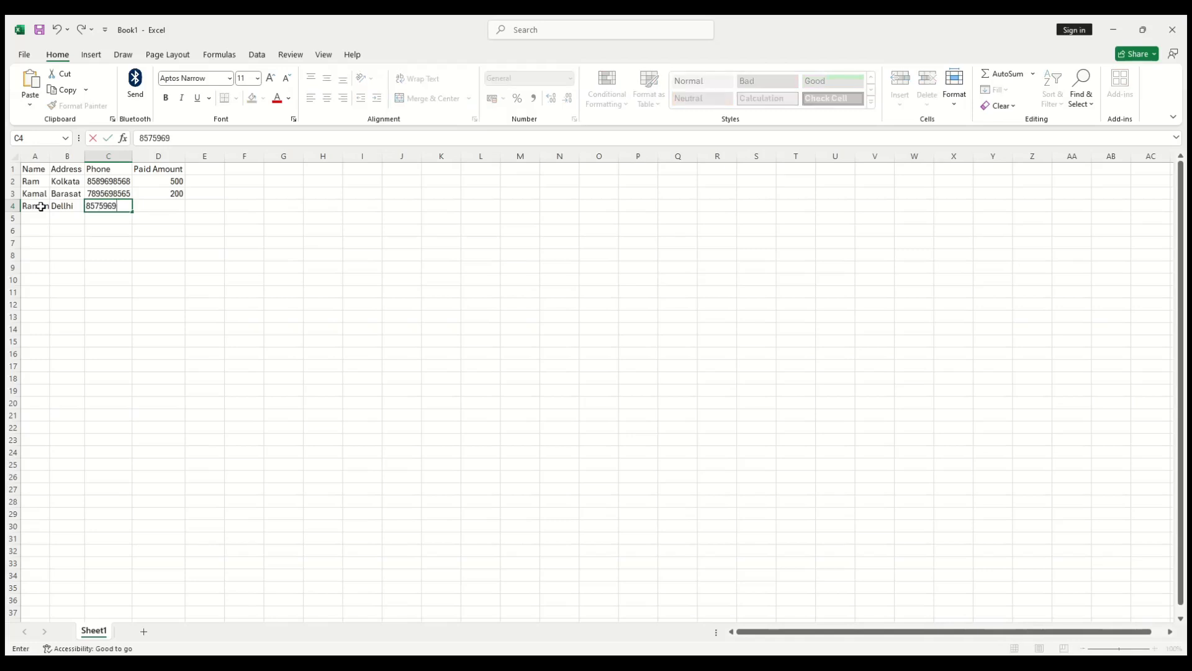
key("Tab")
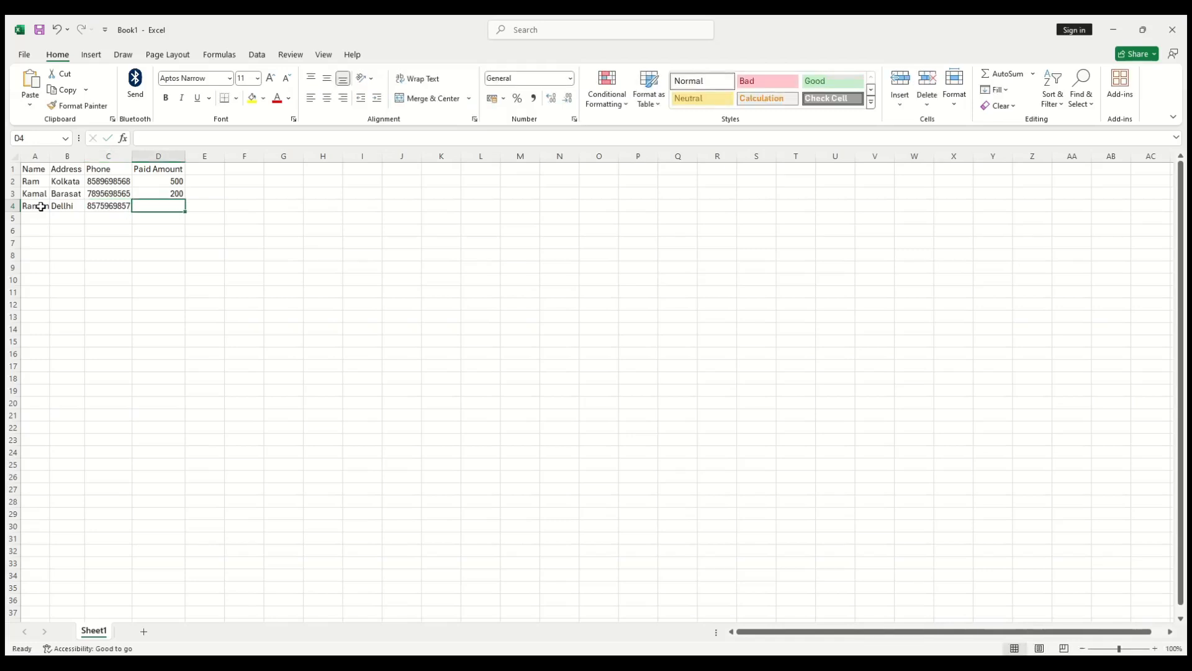
type("1000")
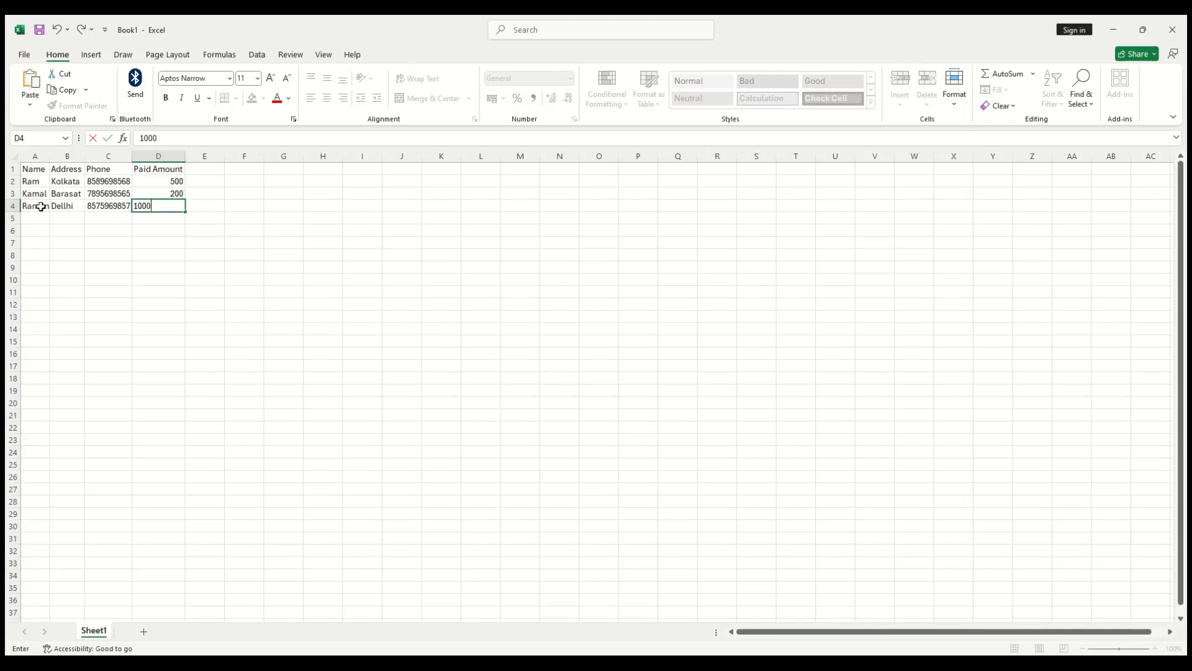
key("Return")
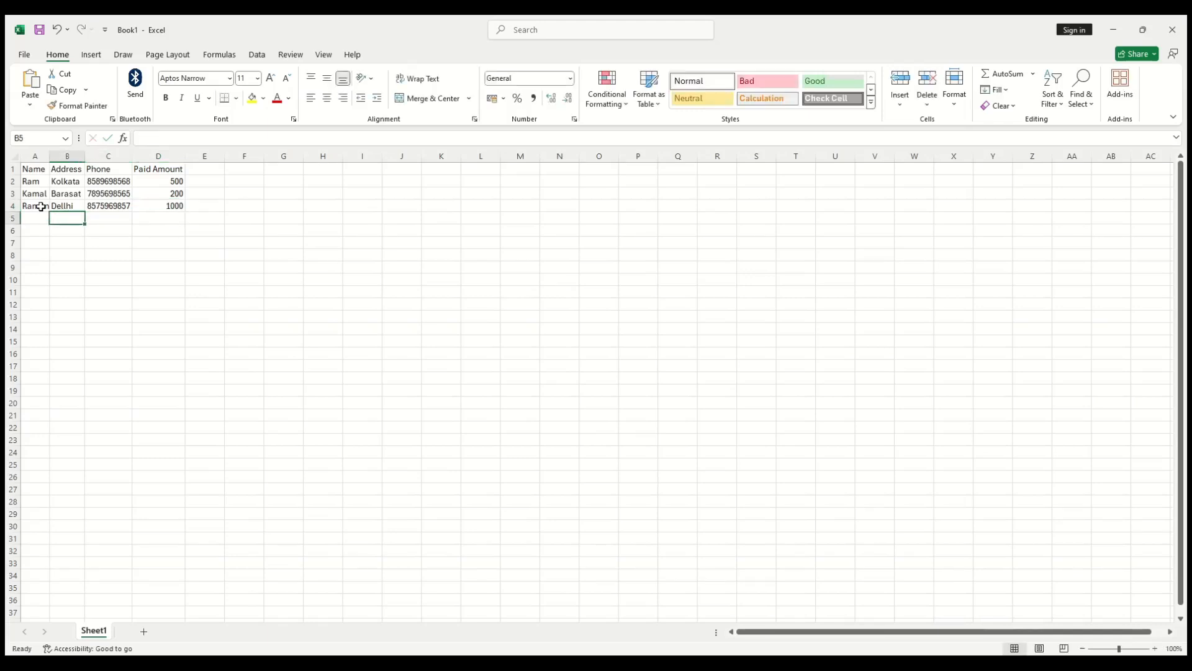
Step: Add another Dellhi customer in row 5 with a phone number and Paid Amount 2000
type("Kr")
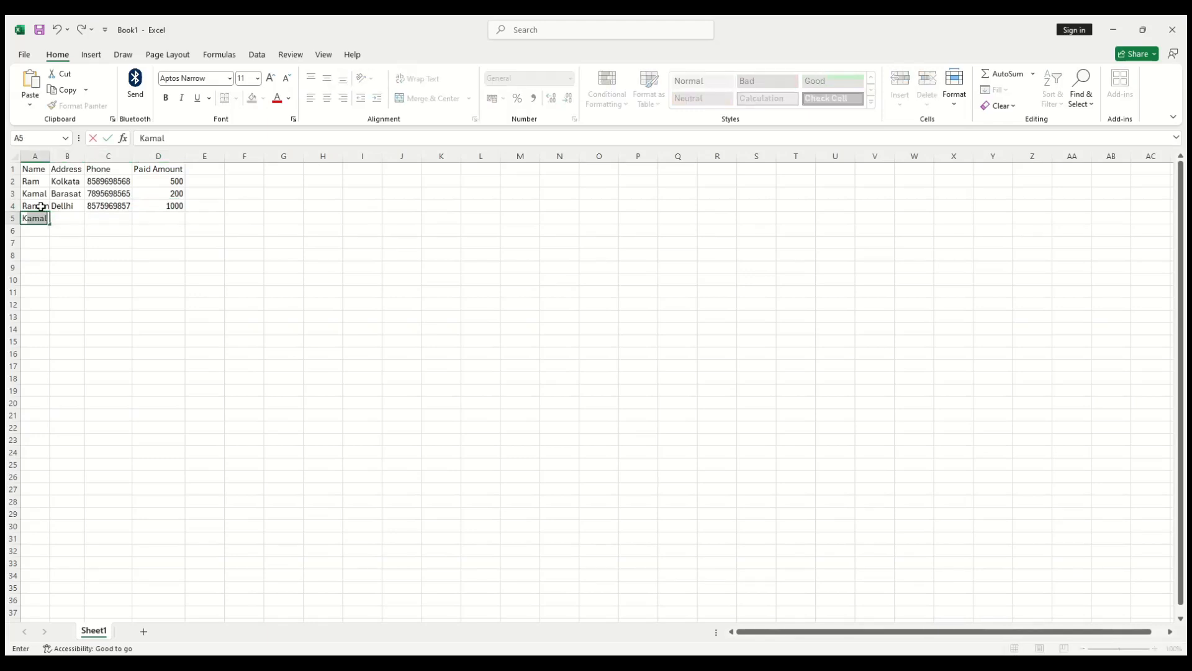
key("BackSpace")
type("iran")
key("Tab")
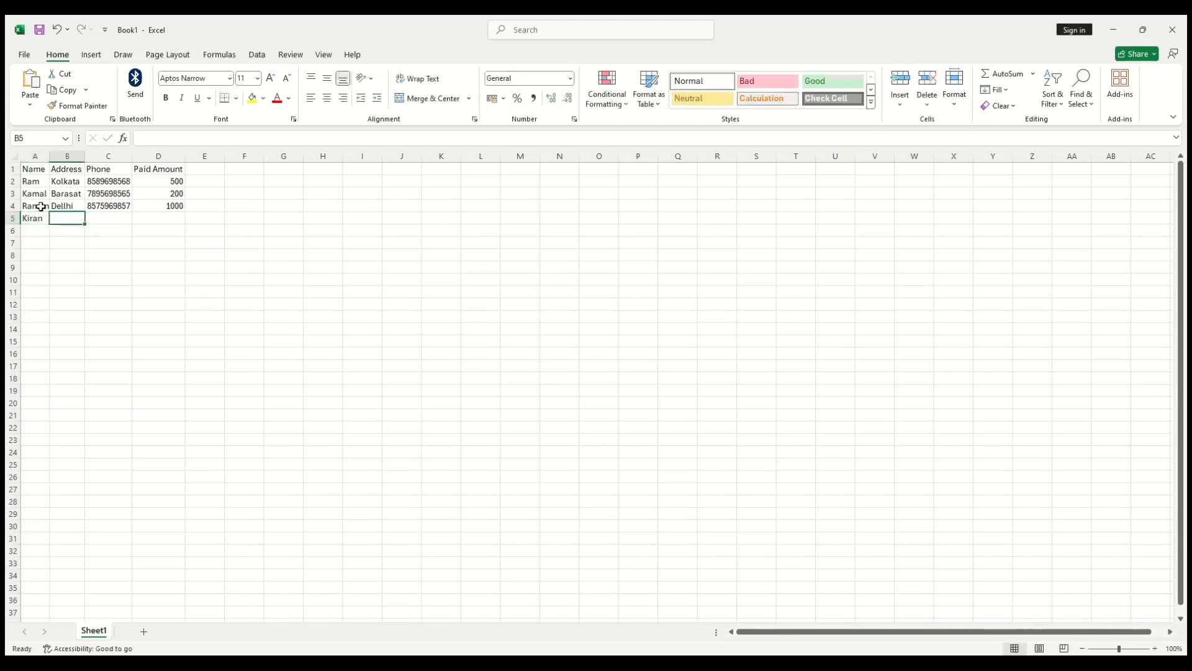
type("Dellhi")
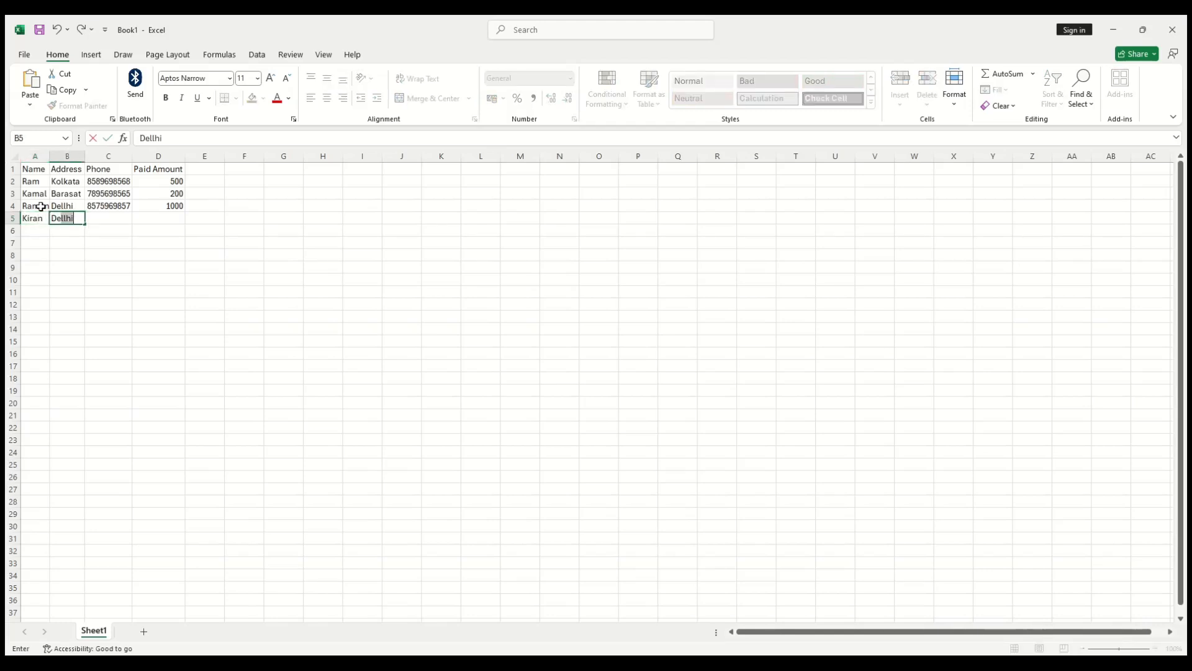
key("Tab")
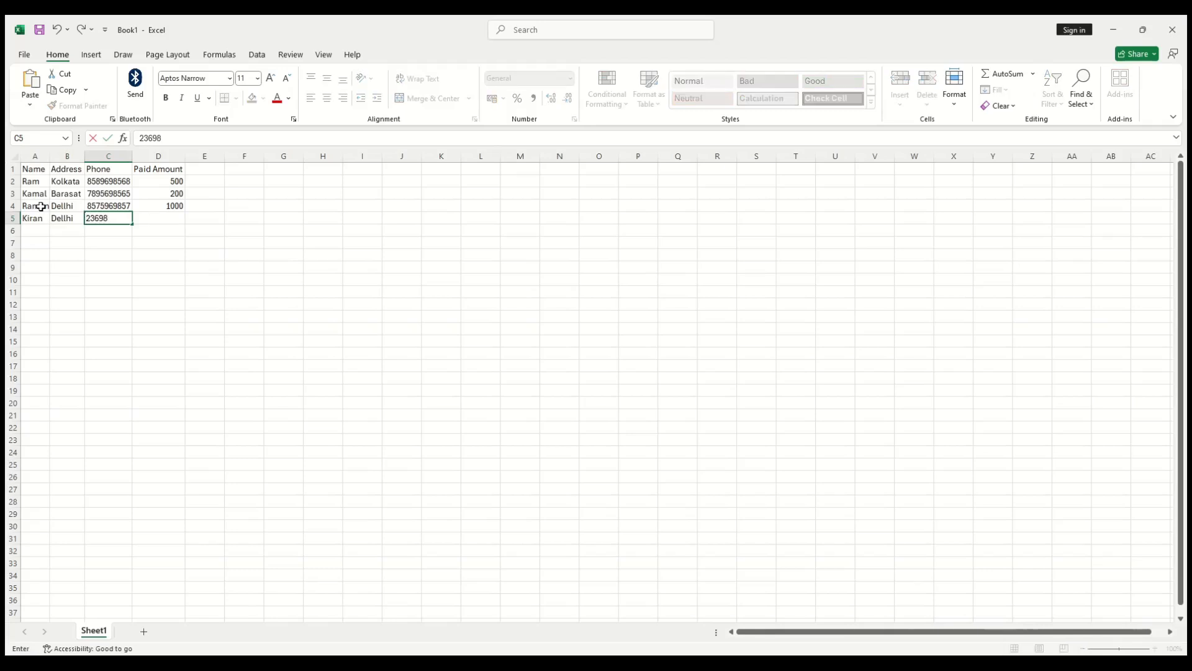
key("Tab")
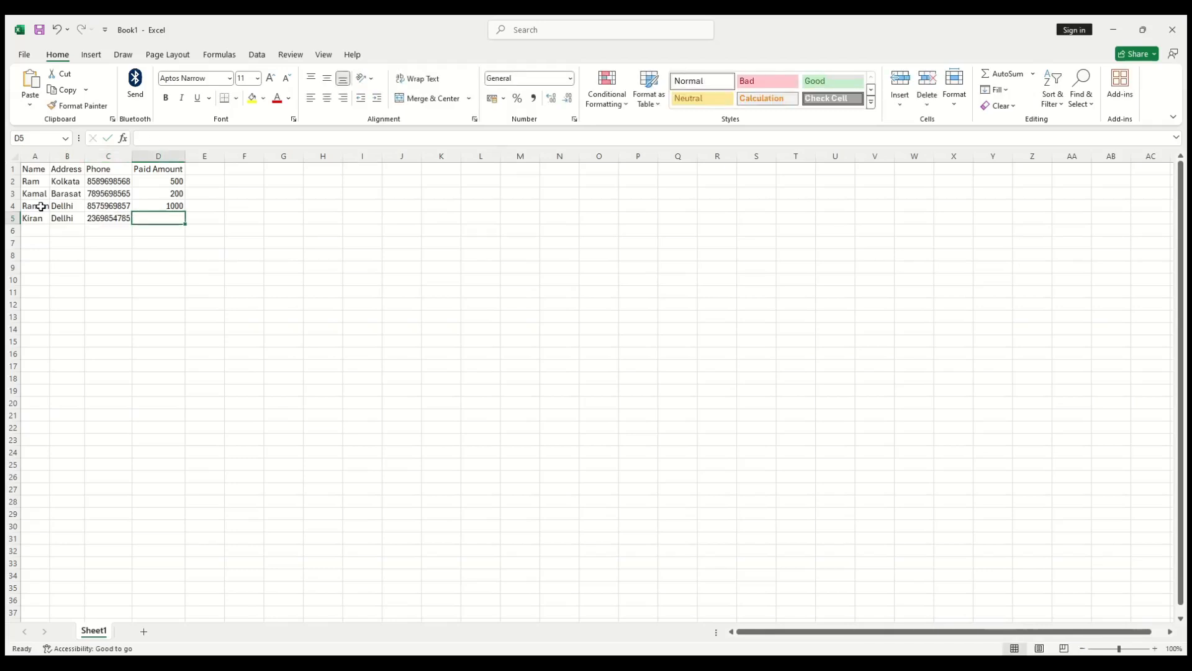
type("200")
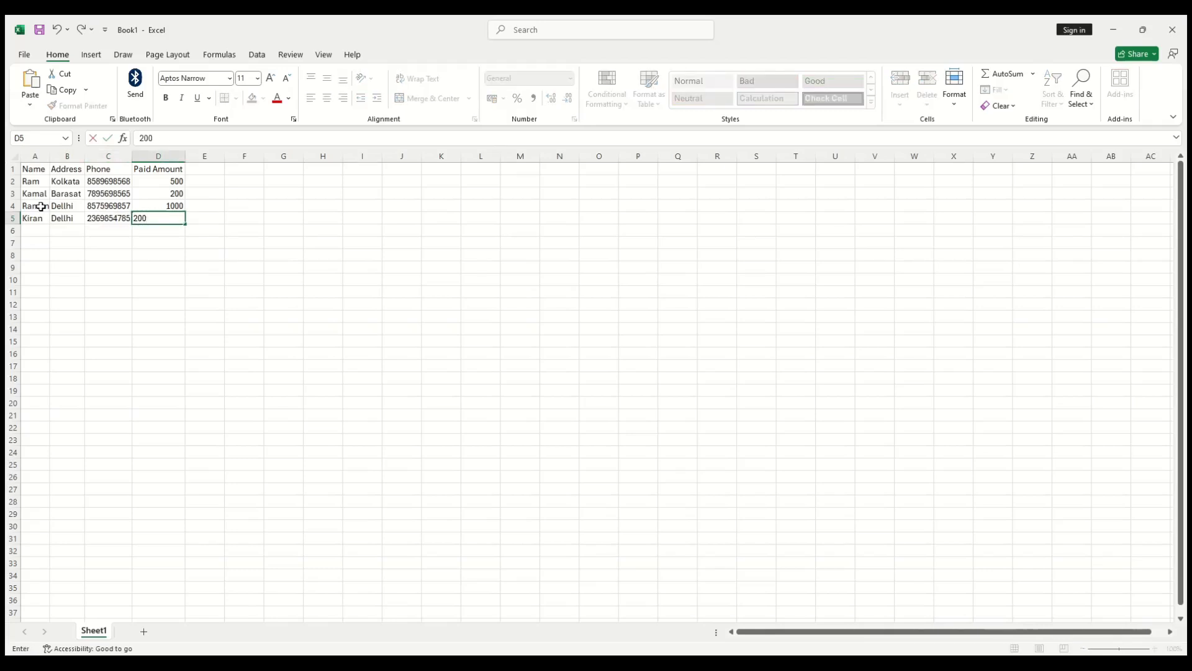
type("0")
key("Return")
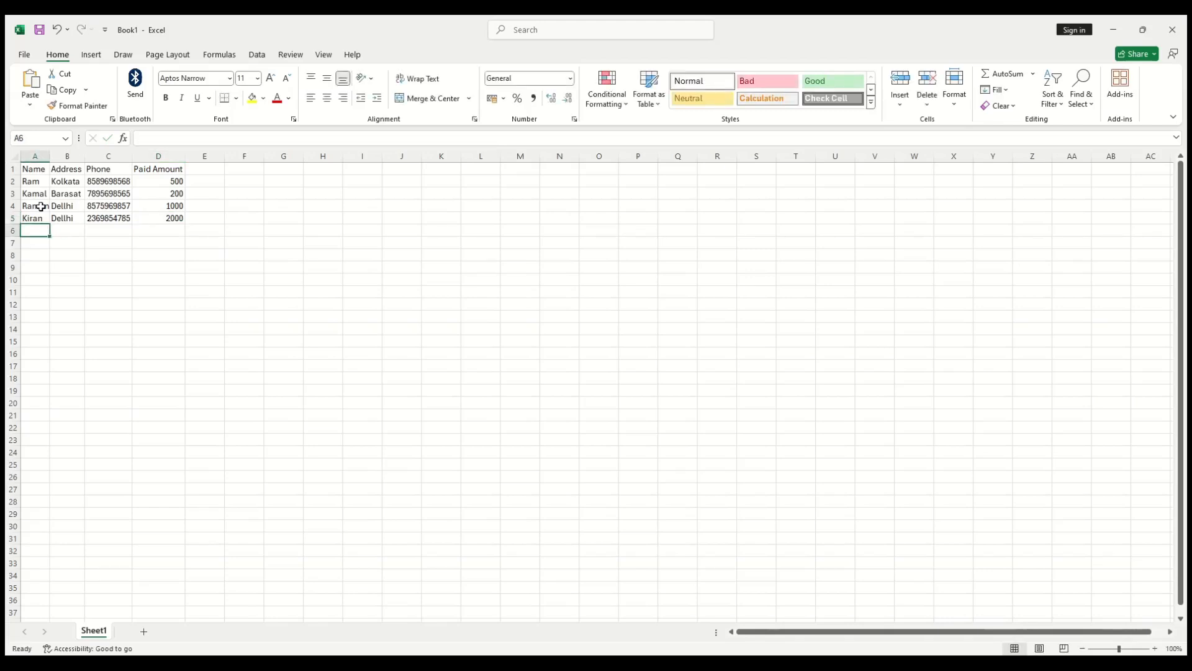
Step: Enter the row 6 customer's name in A6, retyping it to fix the spelling
type("Fa")
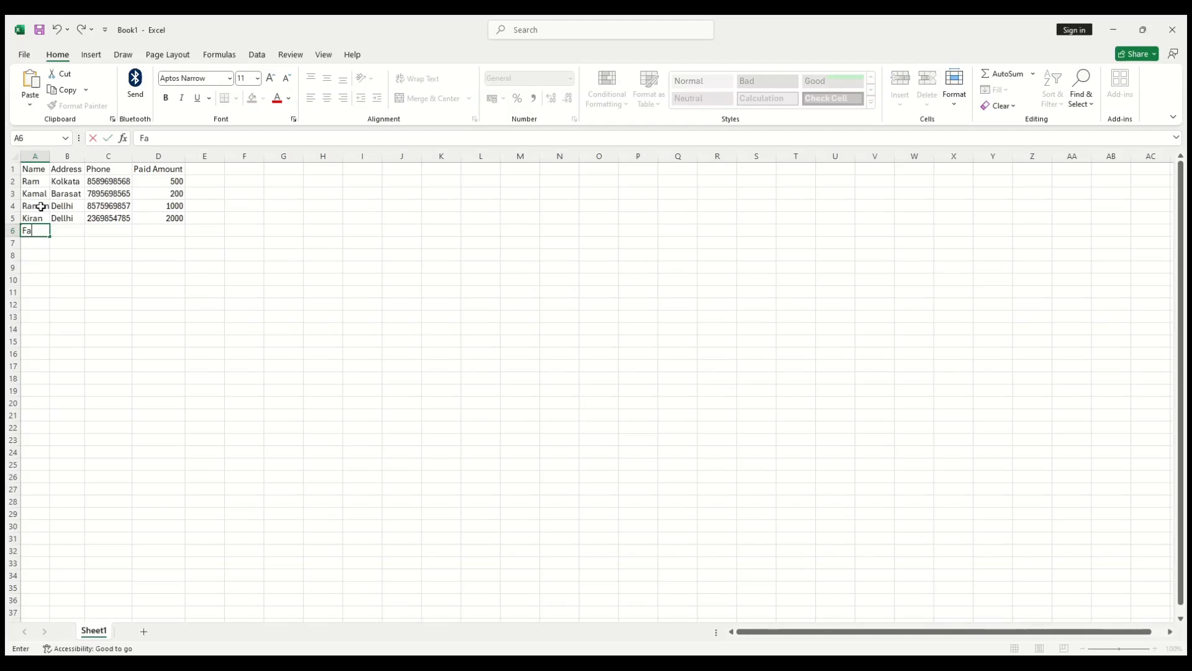
type("fik")
key("Tab")
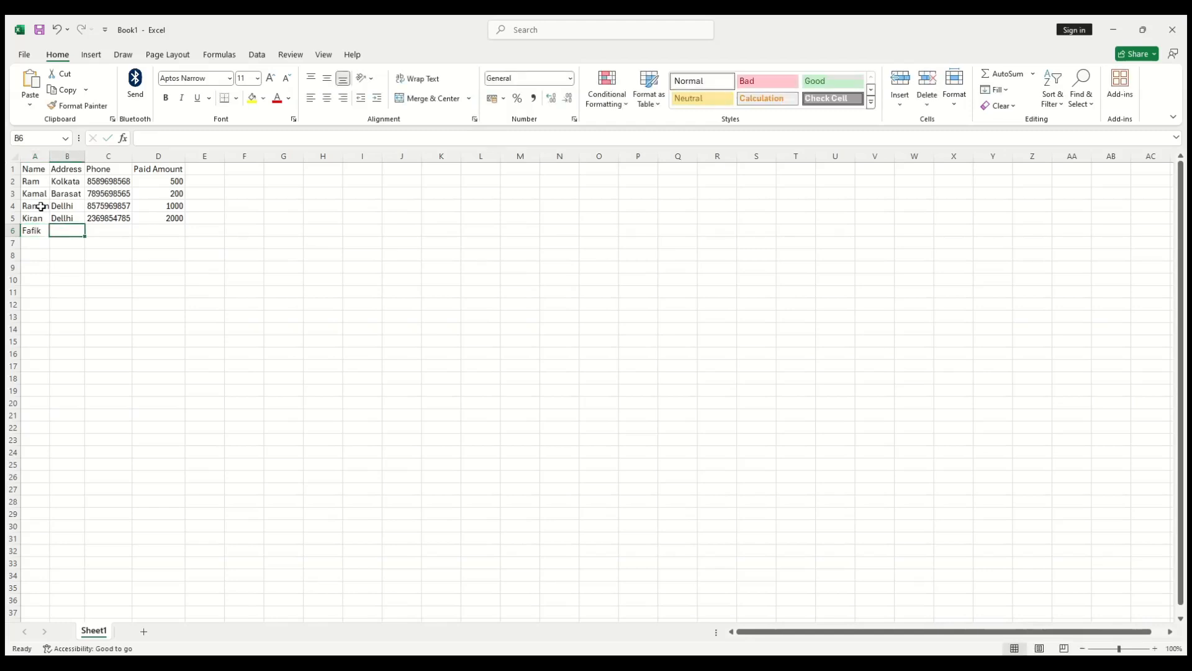
key("Left")
type("Ra")
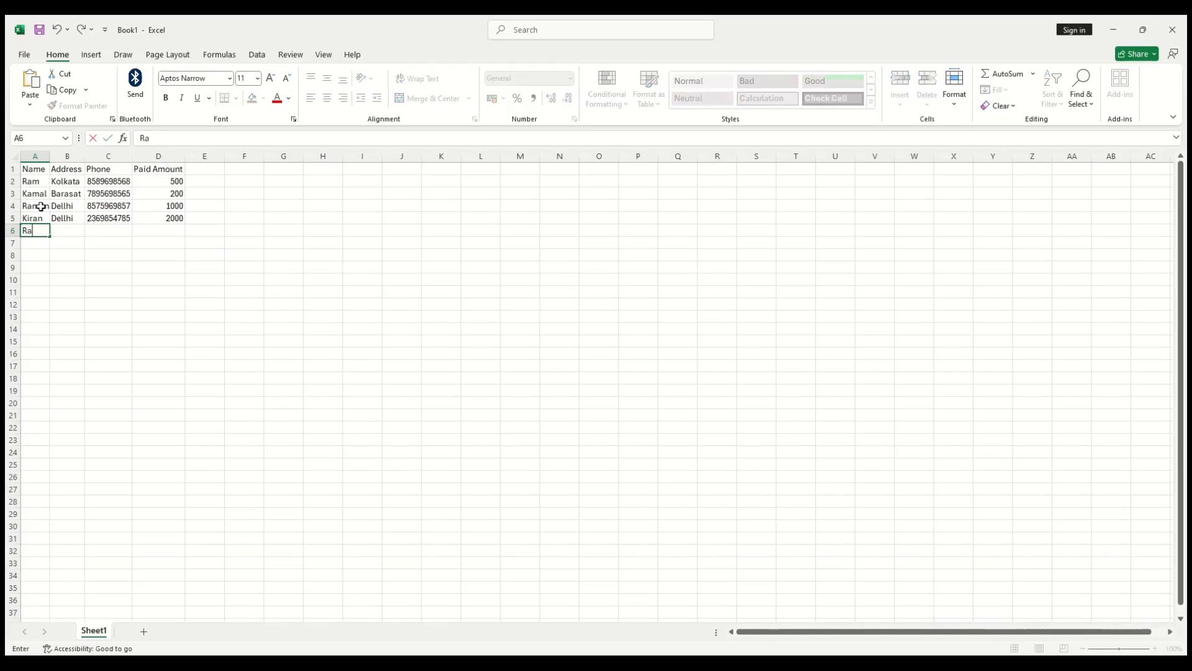
type("phik")
key("Tab")
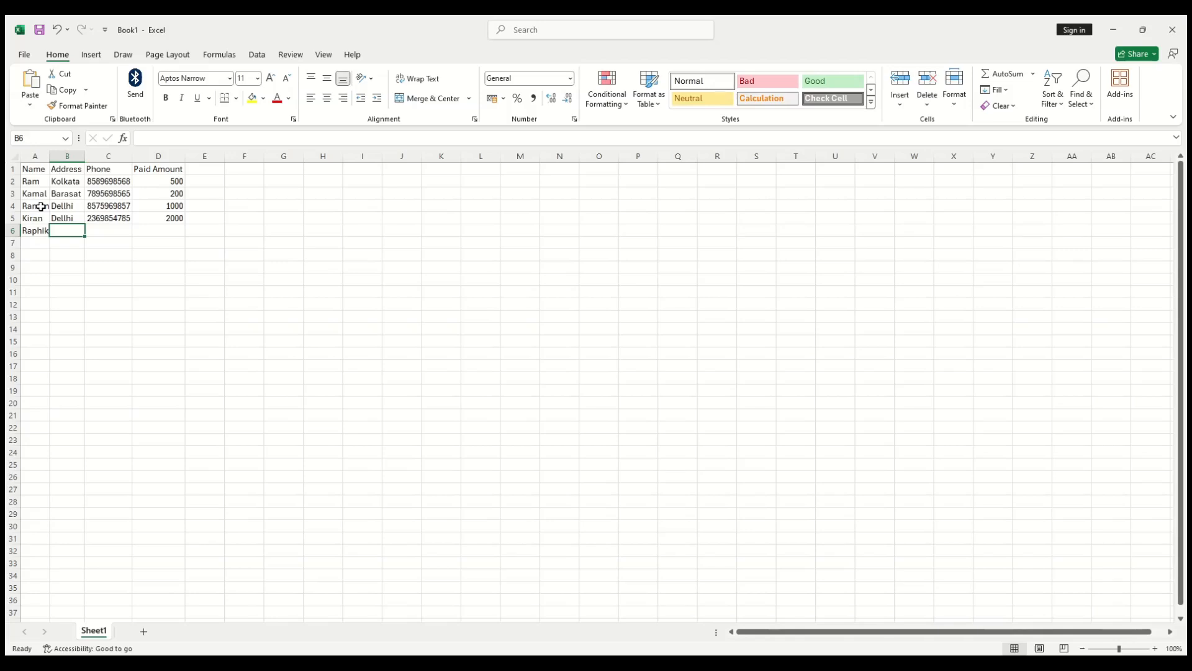
Step: Fill B6:D6 with Mursidabad, the customer's phone number and Paid Amount 300
type("Mur")
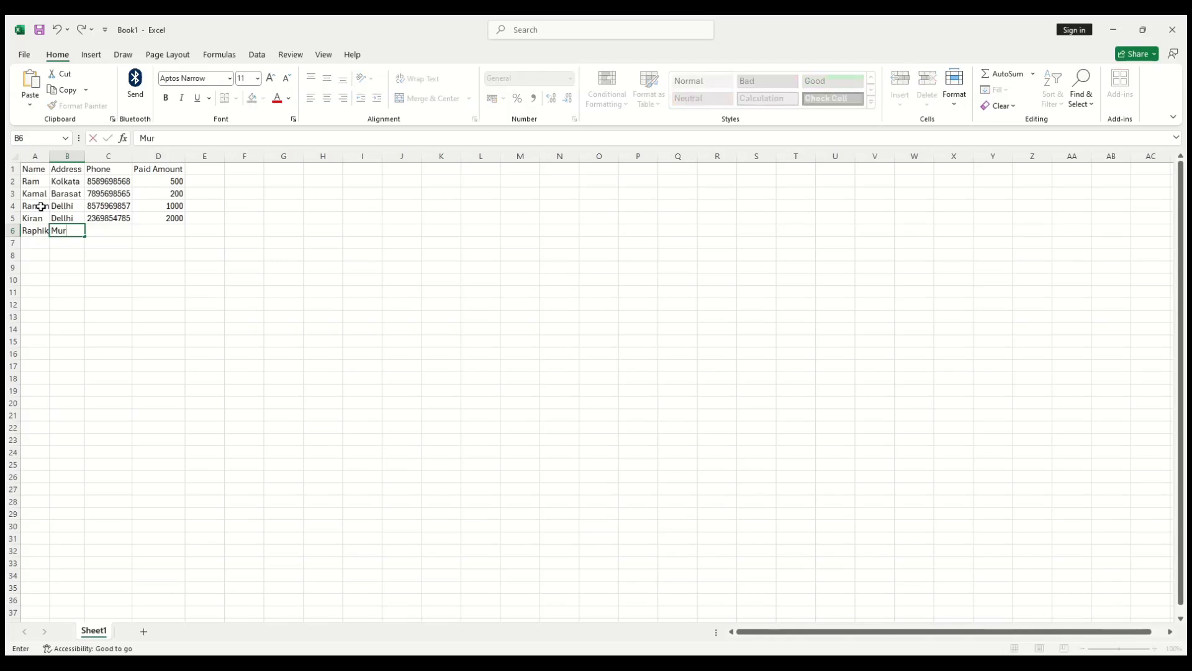
type("sidabad")
key("Tab")
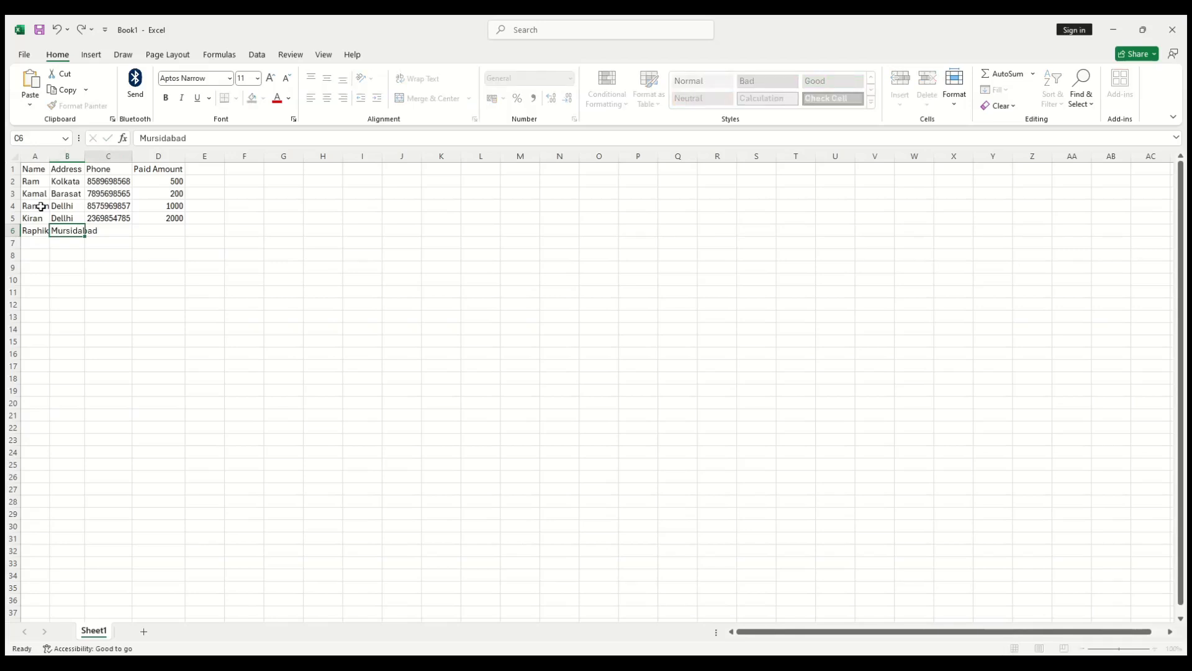
type("25")
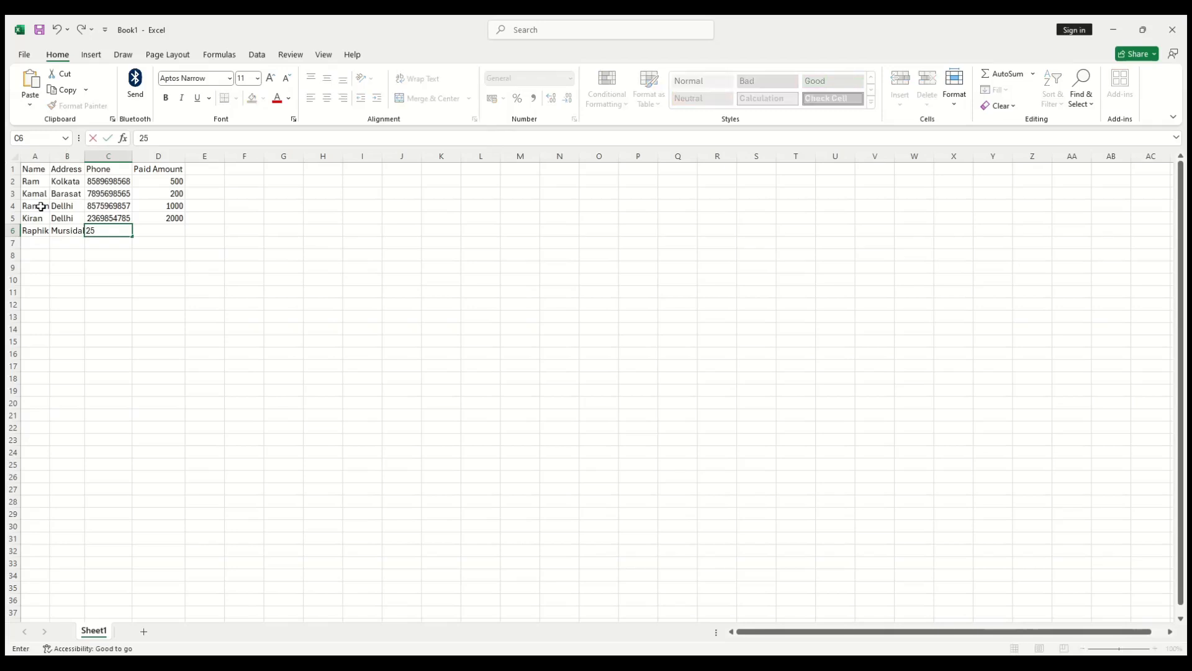
key("BackSpace")
key("BackSpace")
key("Tab")
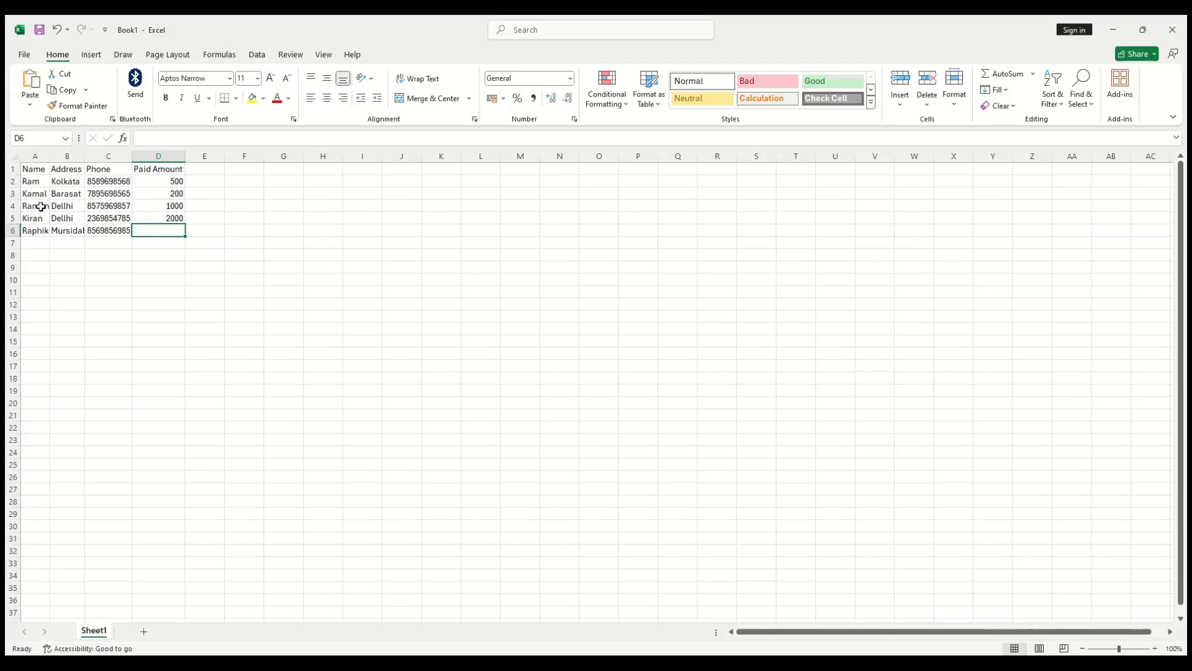
type("300")
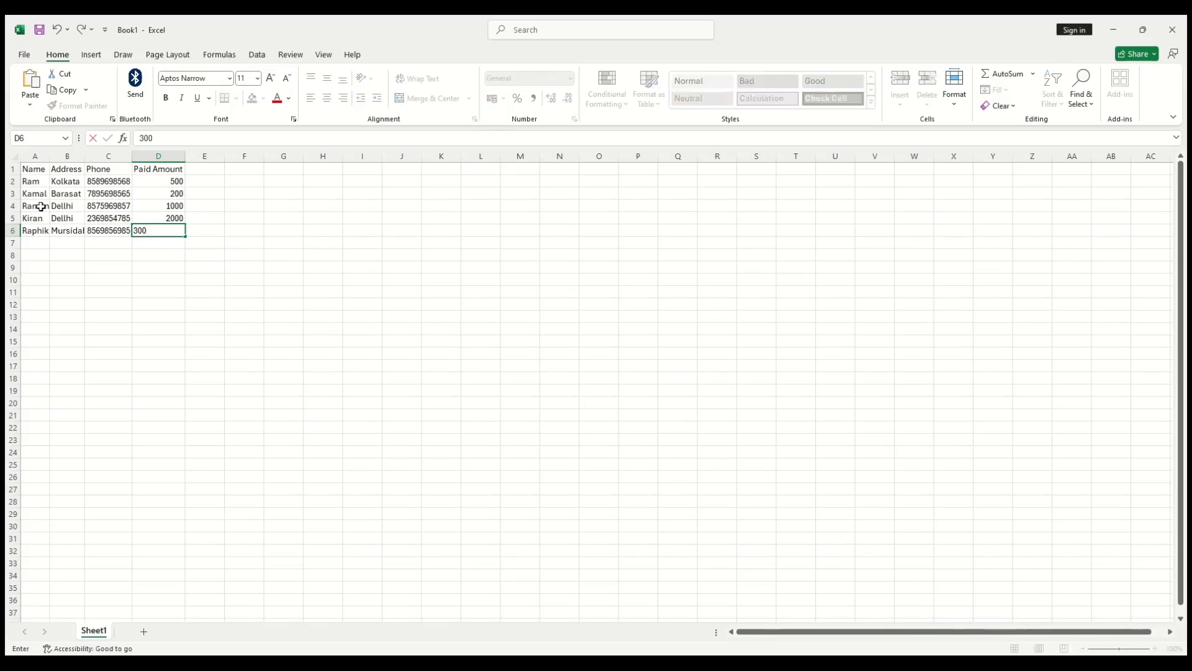
key("Return")
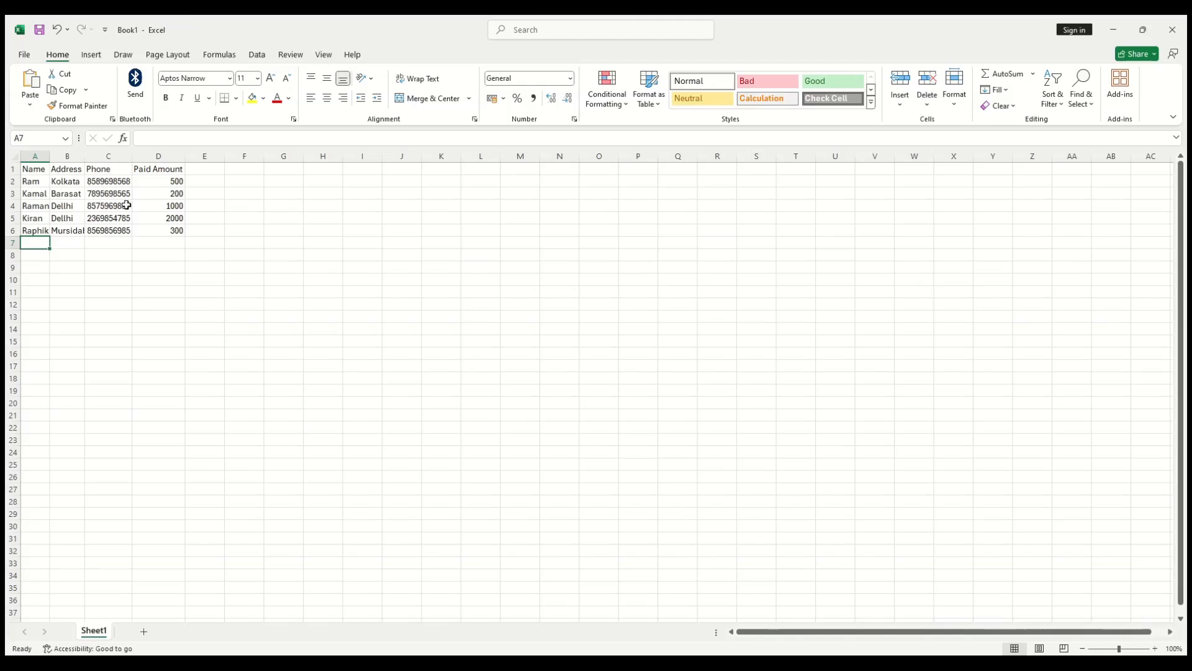
Step: AutoFit columns A and B to the longest customer name and town
double_click(52, 154)
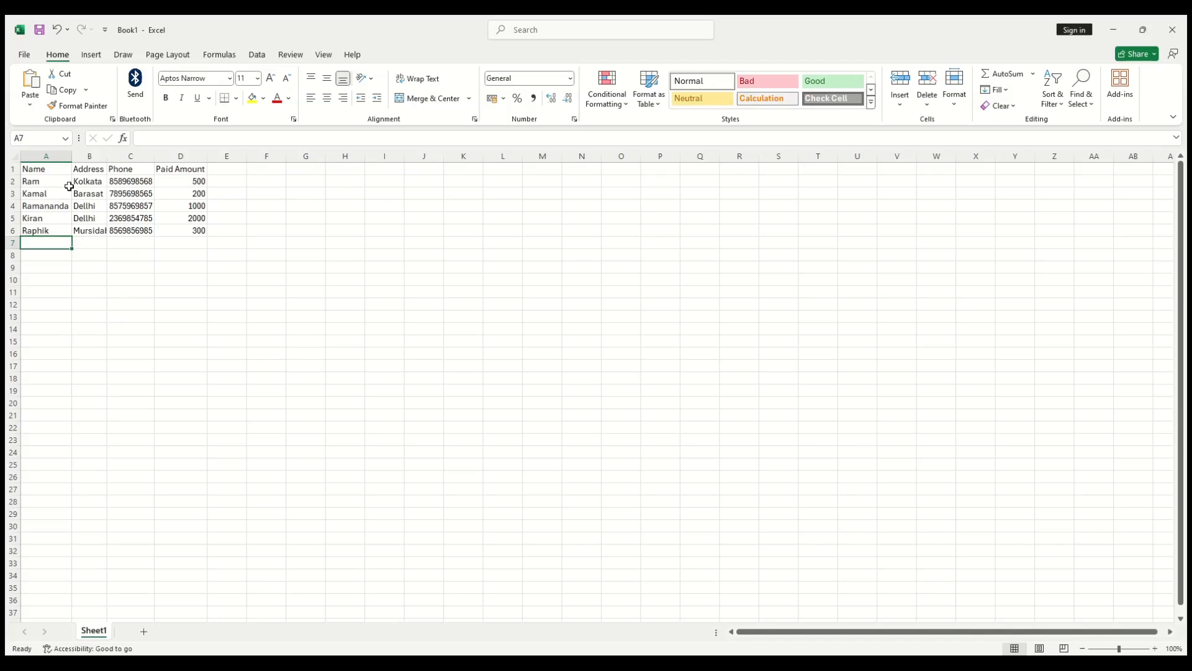
double_click(107, 155)
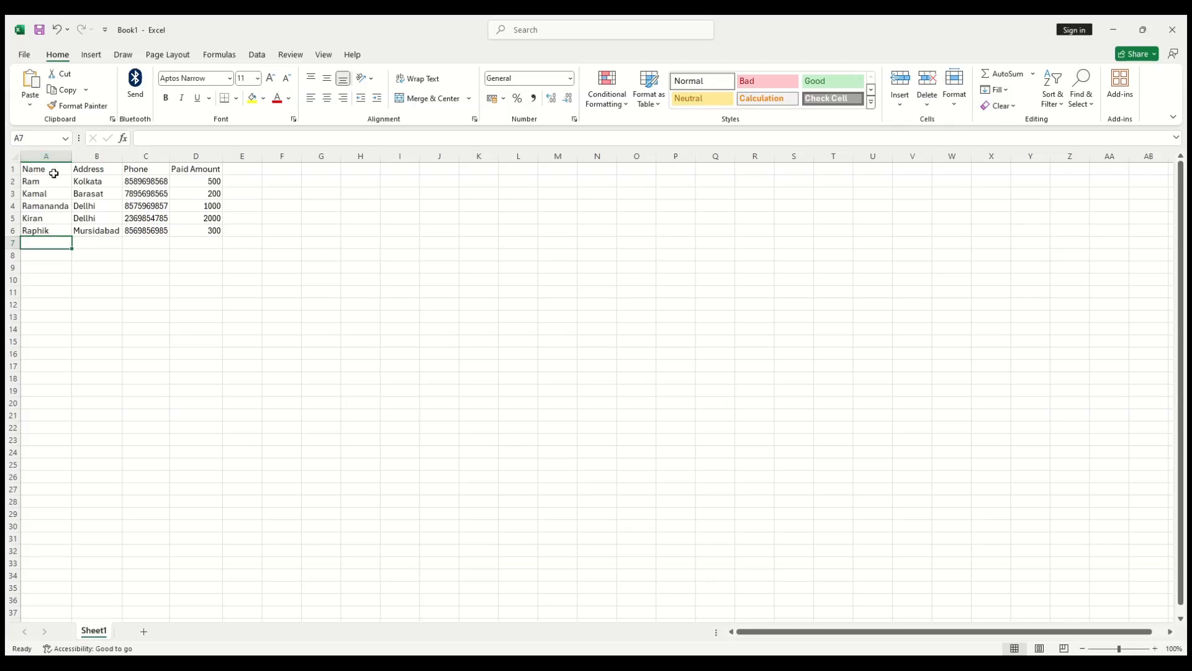
key("Down")
key("Up")
key("Up")
key("Up")
key("Up")
key("Up")
key("Up")
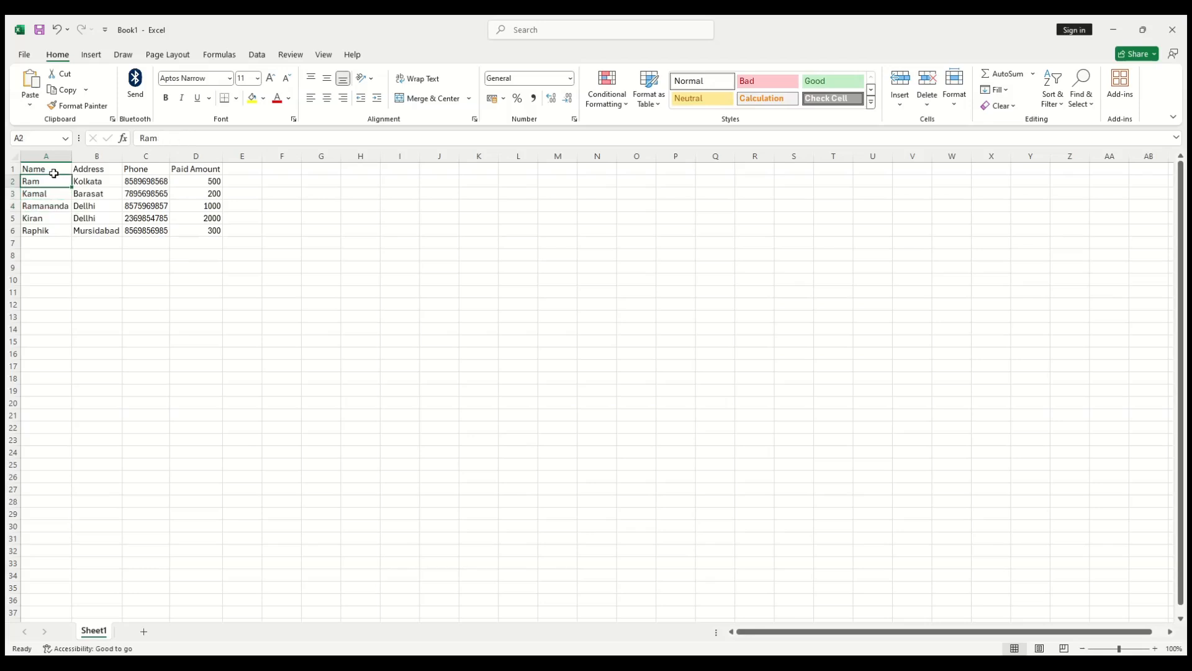
key("ctrl+Down")
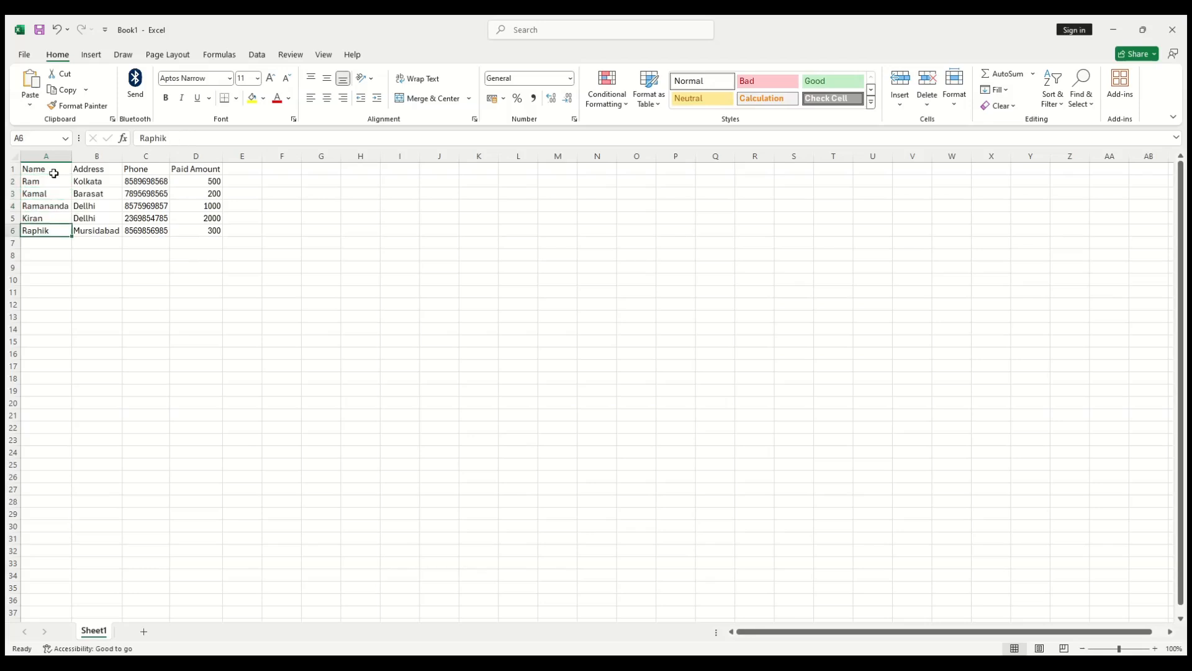
key("Up")
key("Up")
key("Up")
key("Right")
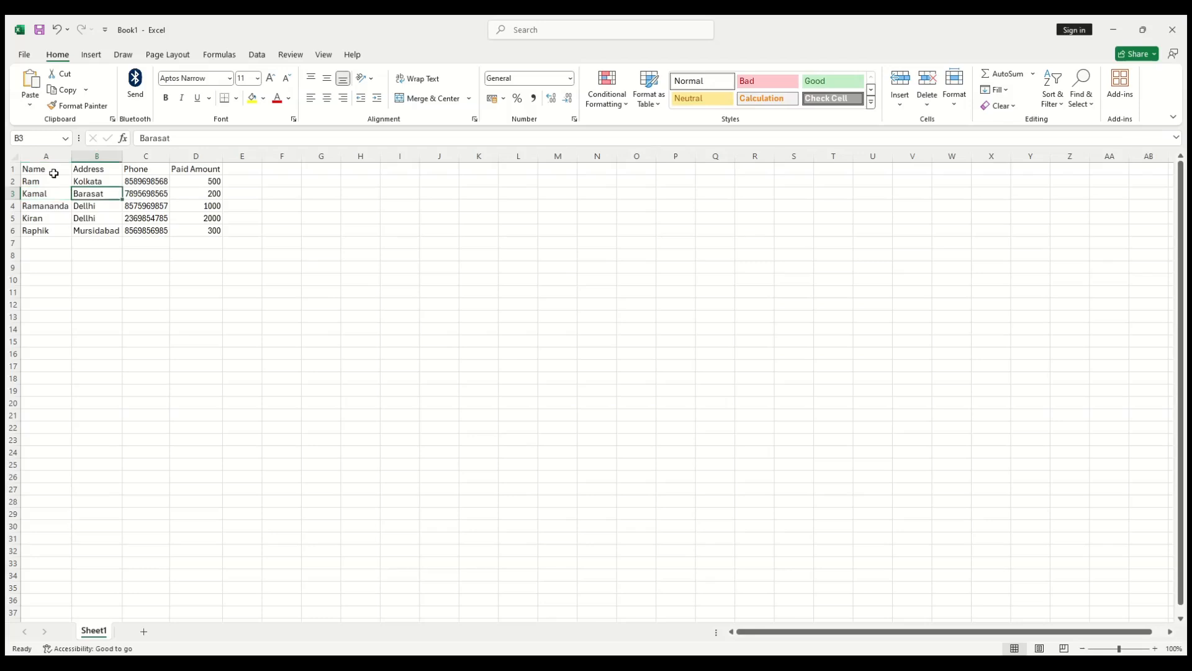
key("Right")
key("Up")
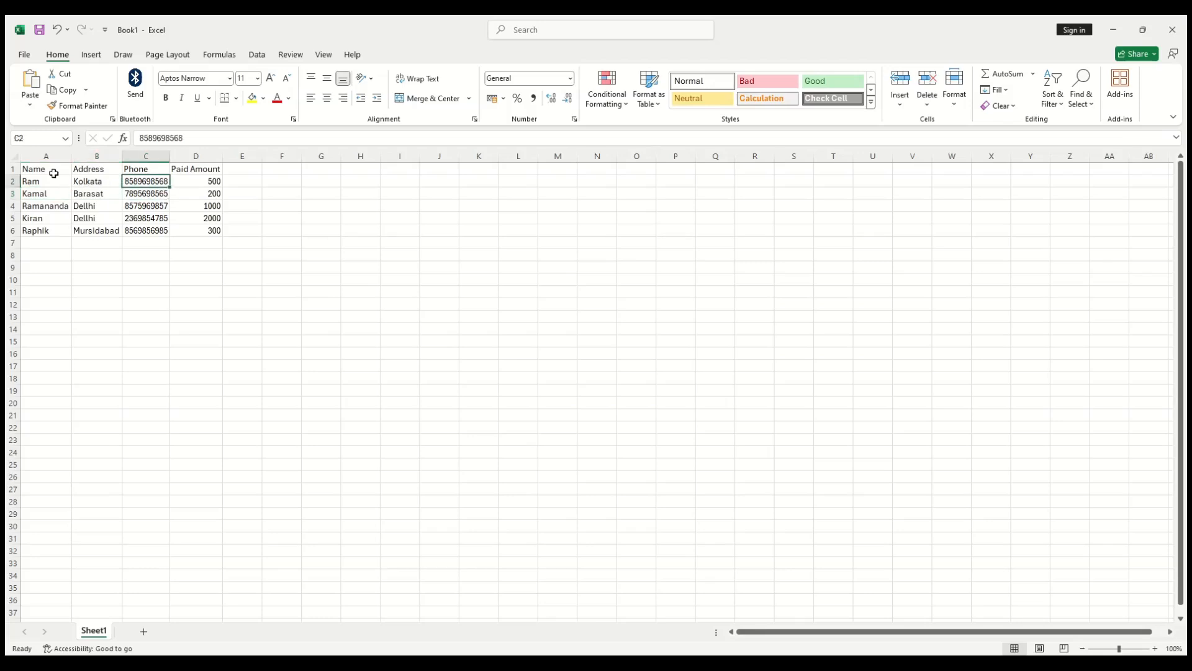
key("Up")
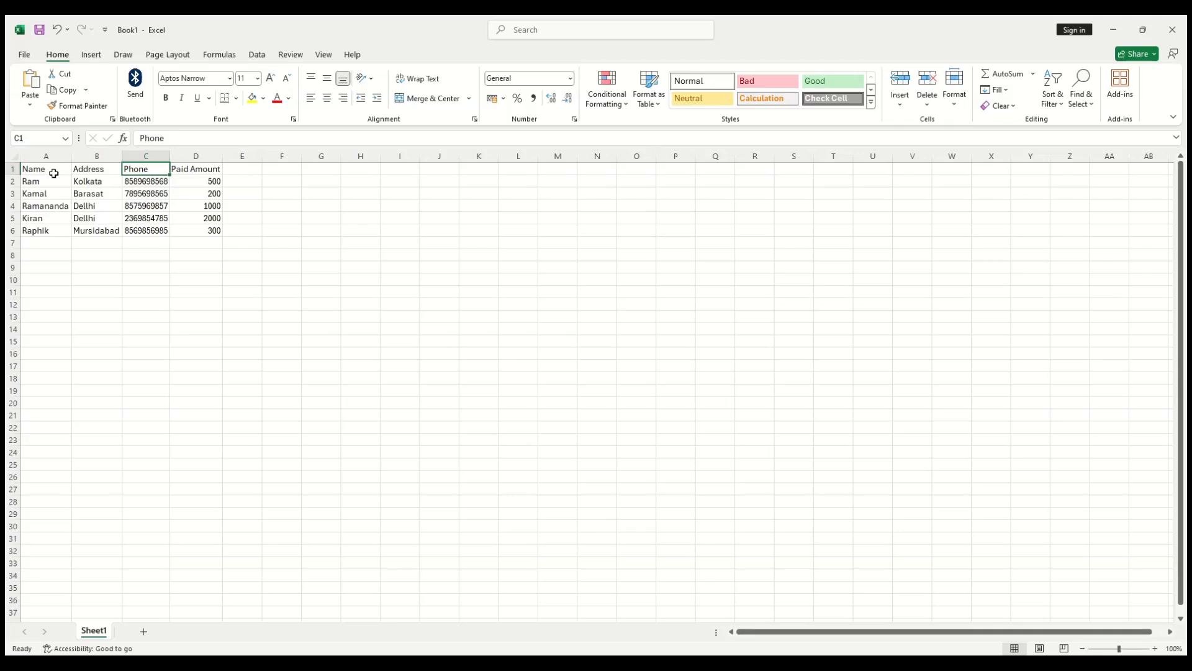
key("Down")
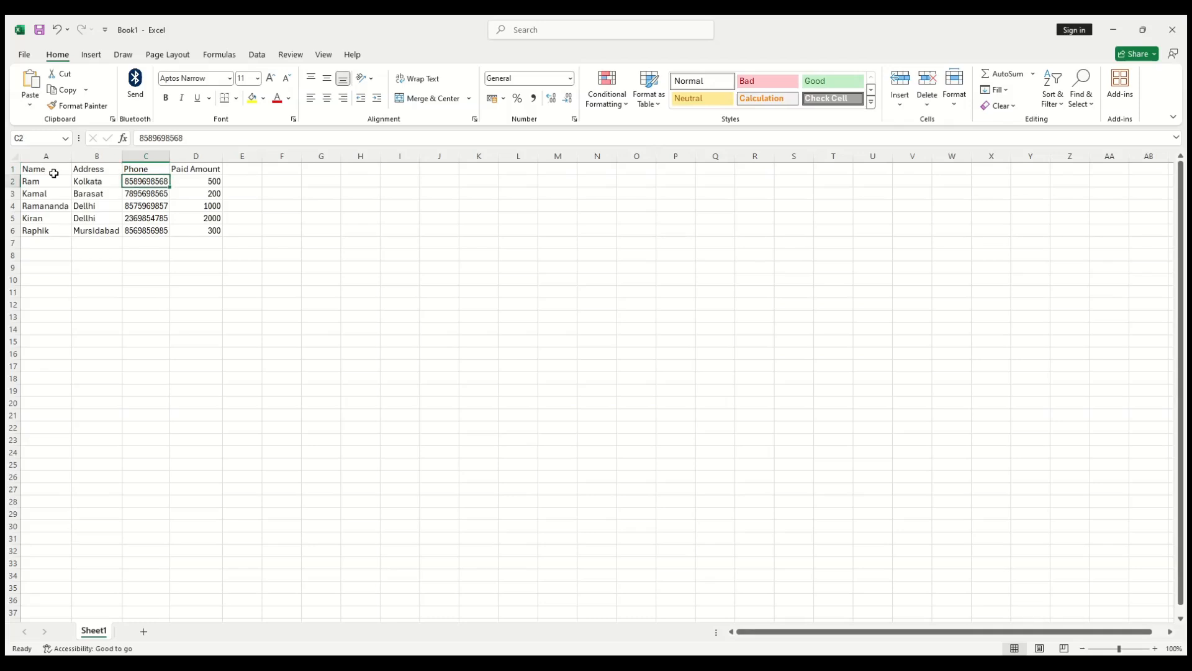
key("Down")
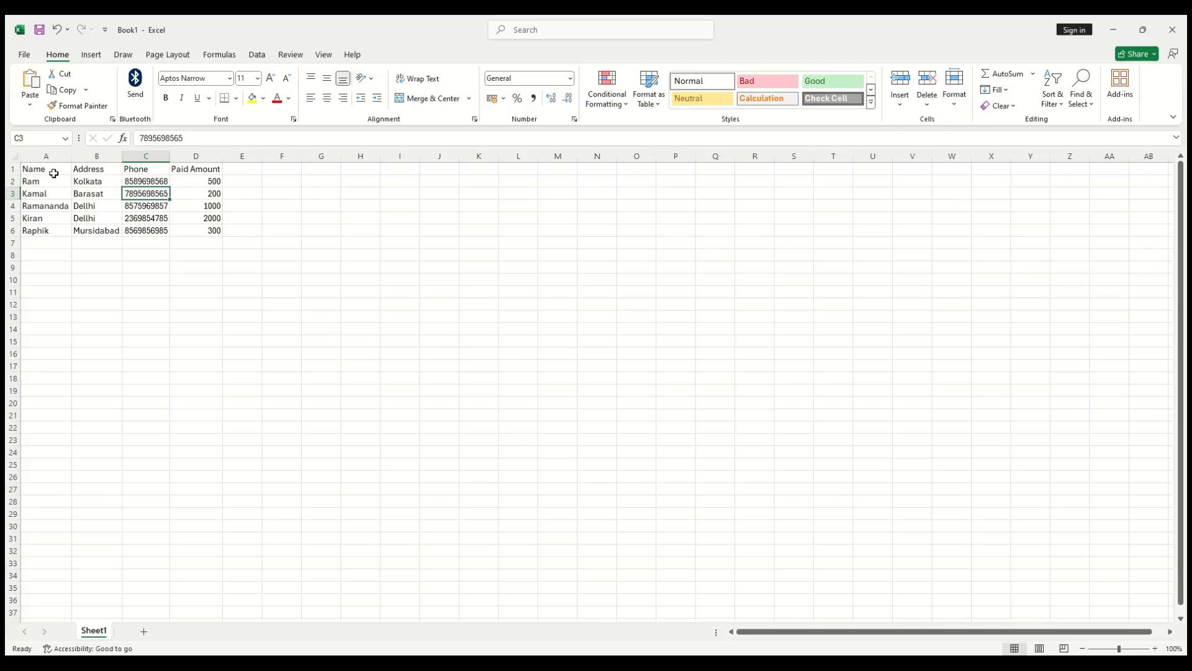
key("Down")
key("Down")
key("Down")
key("Up")
key("Up")
key("Up")
key("Up")
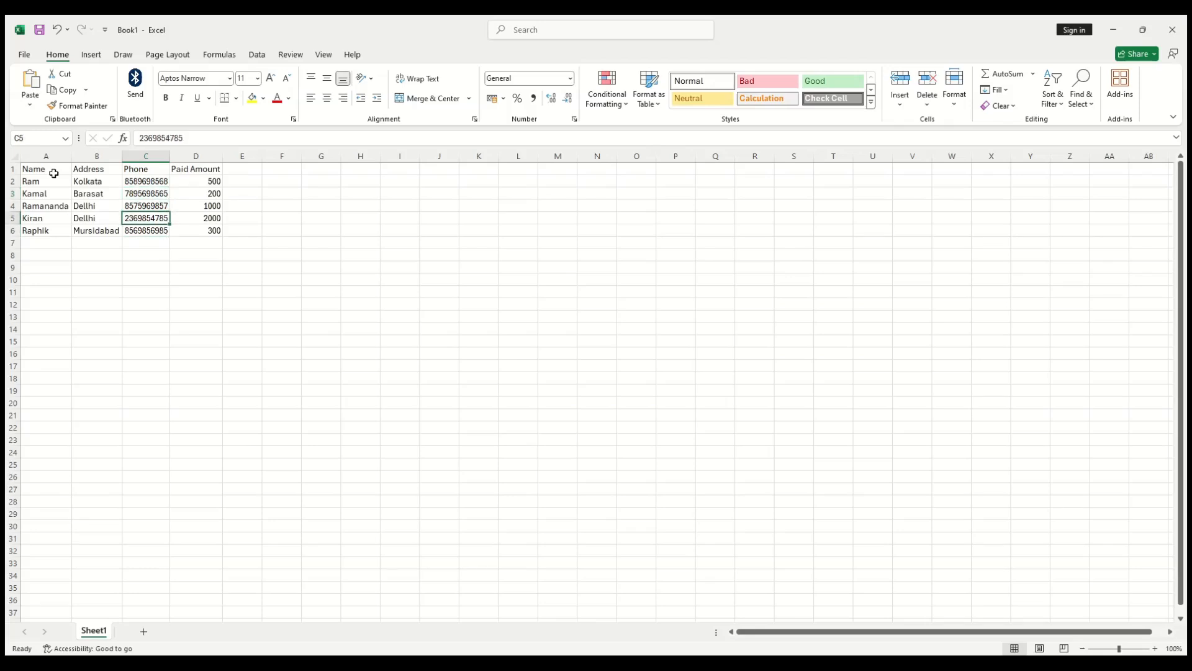
key("Up")
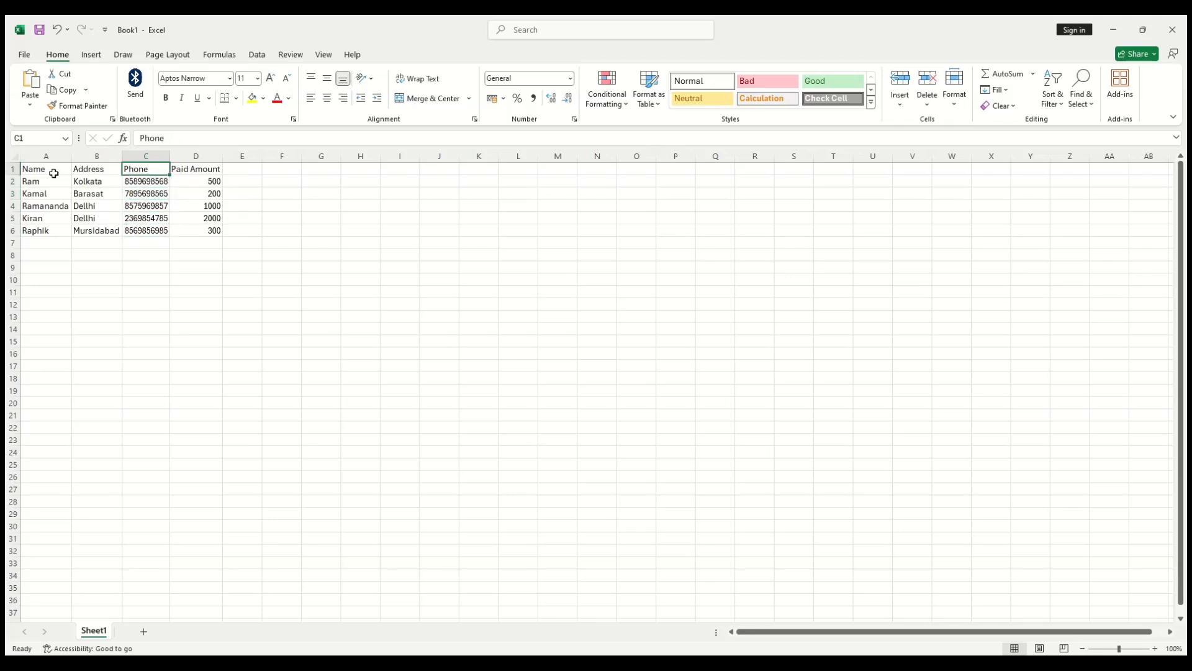
key("Right")
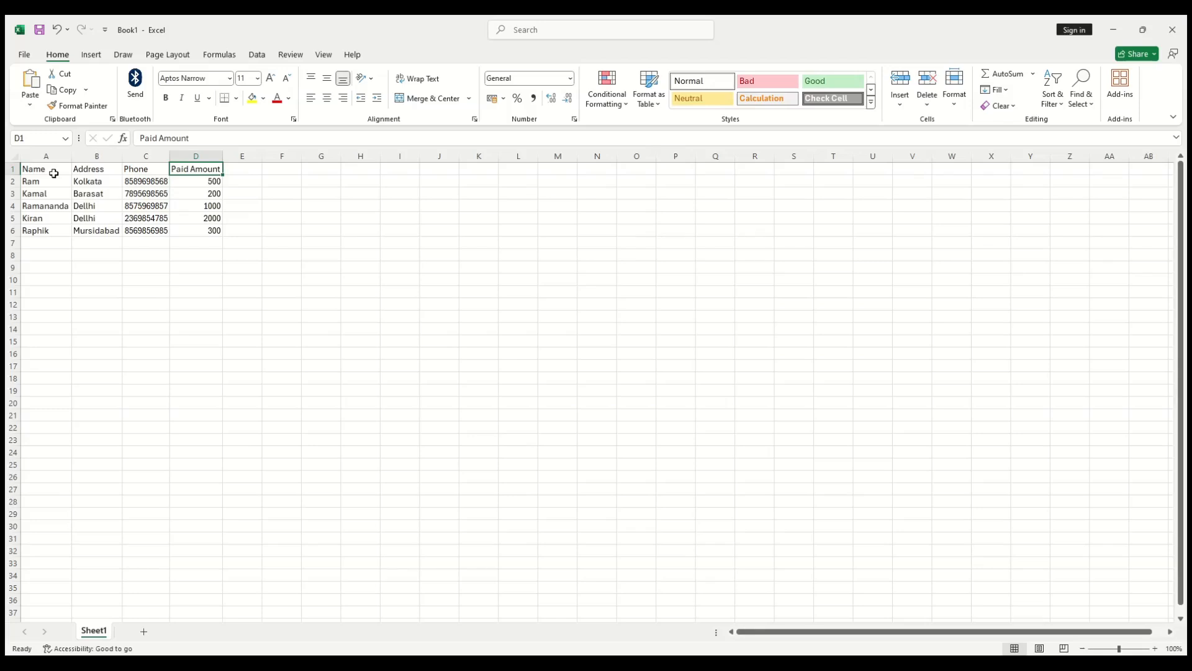
key("Down")
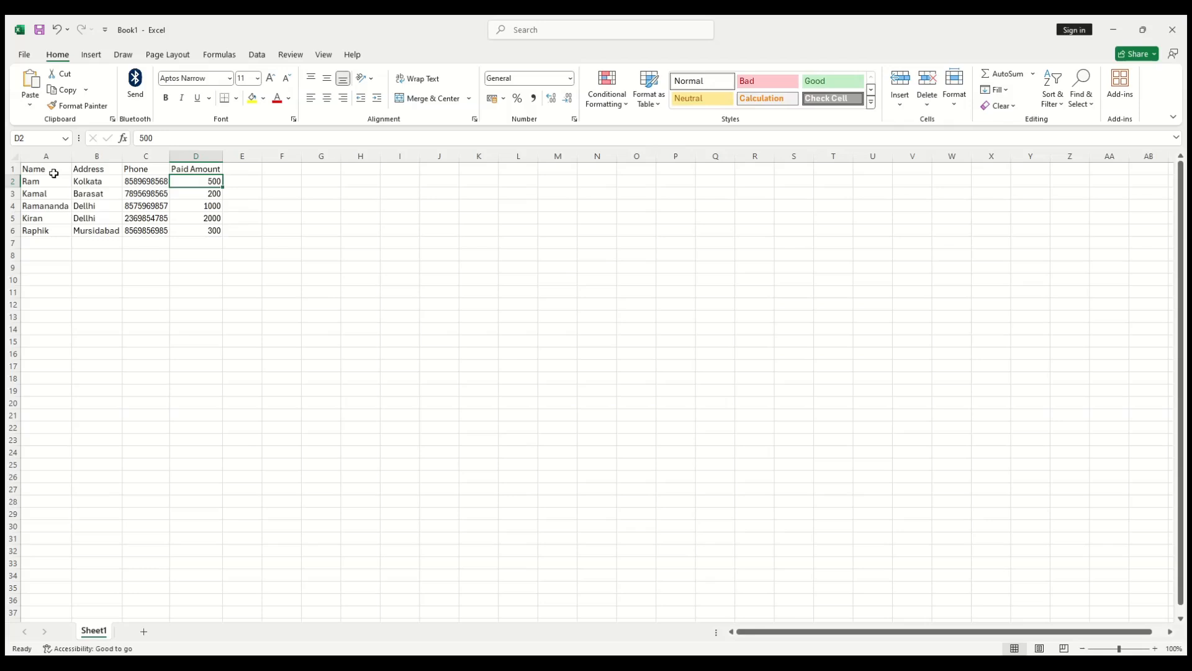
key("Down")
key("Down")
key("Down")
key("Down")
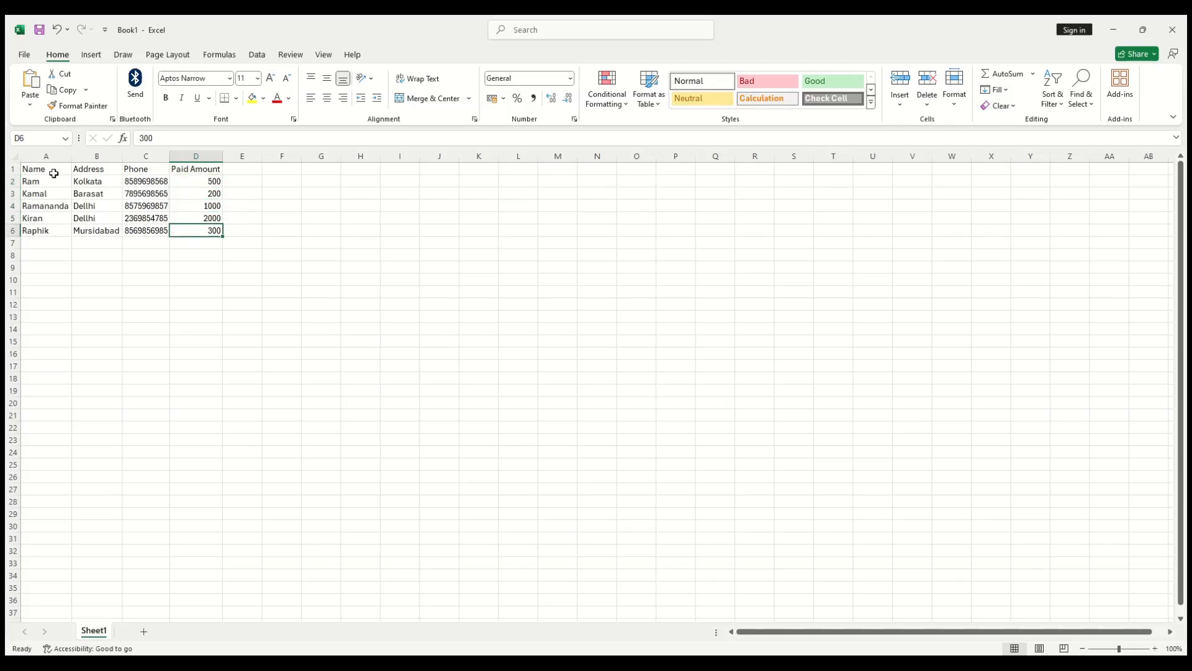
key("Down")
key("Left")
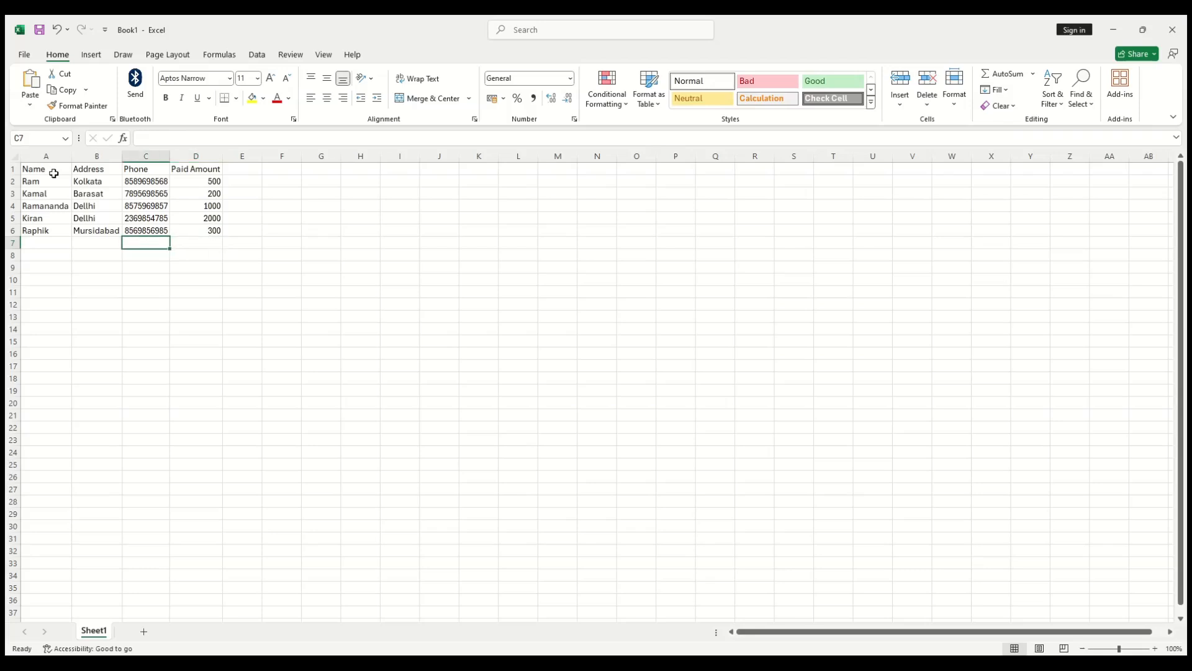
key("Right")
key("Left")
key("Left")
key("Right")
key("Right")
key("Left")
key("Right")
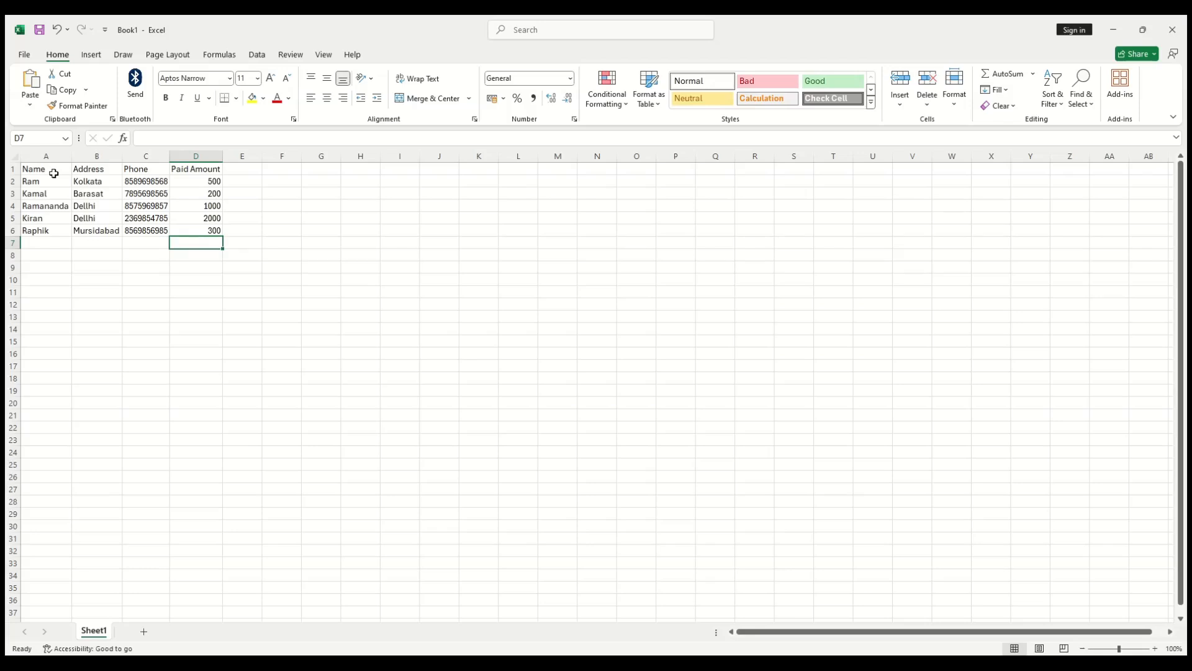
Step: Enter =SUM(D2:D6) in D7 so it shows the 4000 total
type("=")
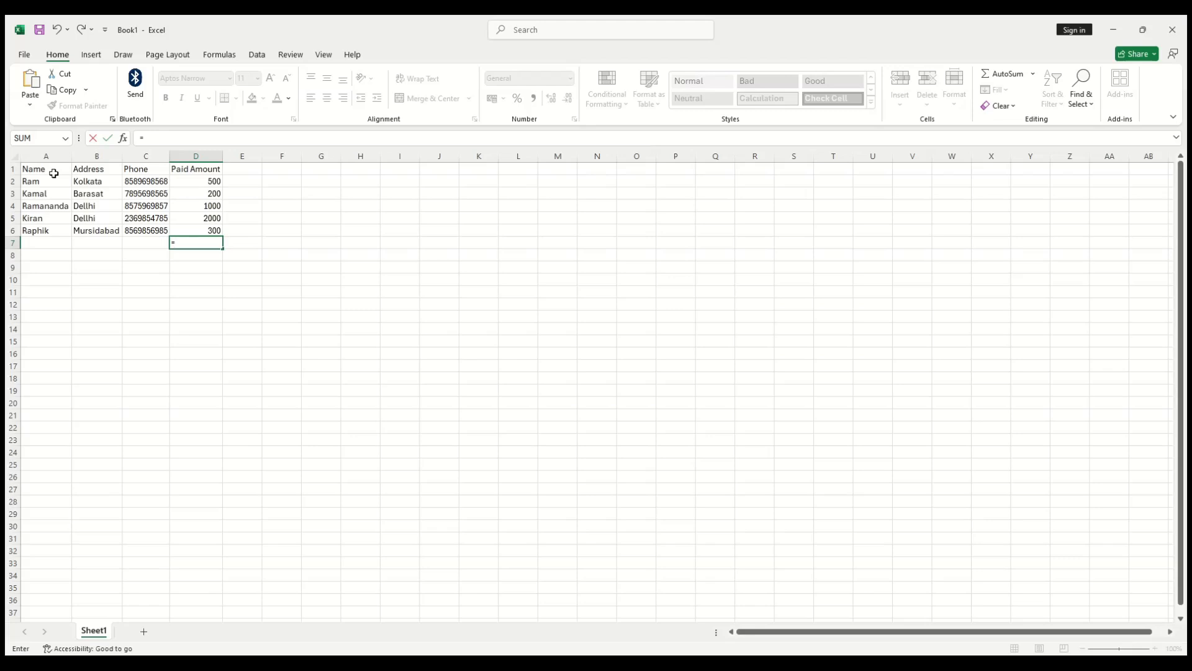
type("sum(d2:")
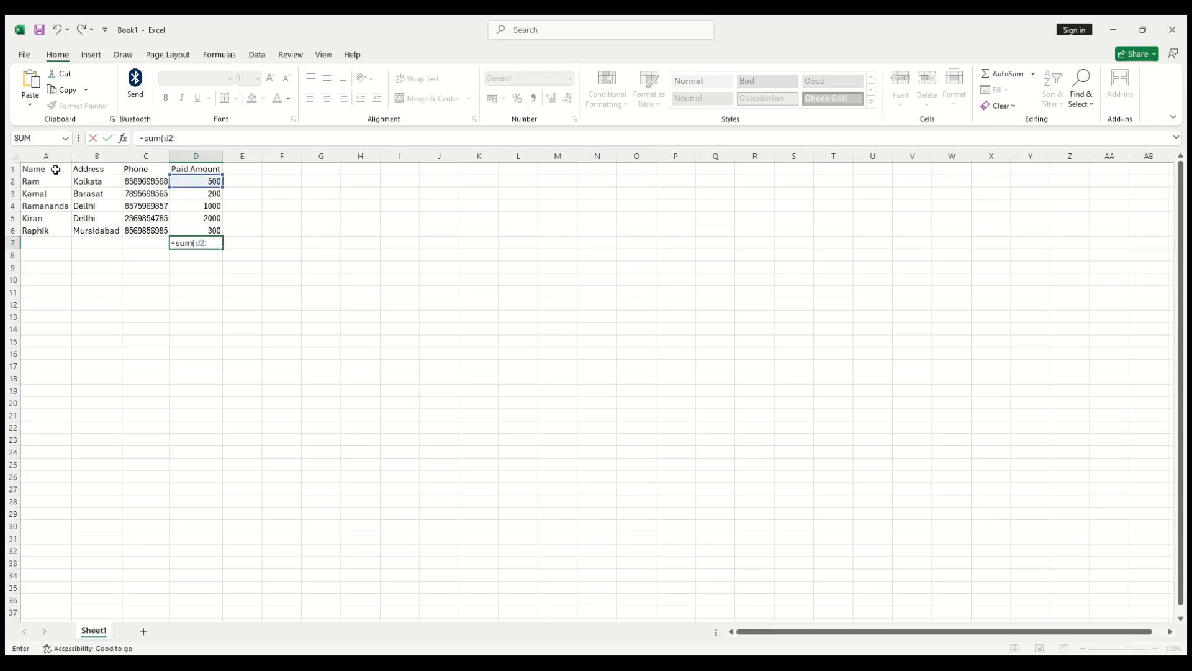
type("d6")
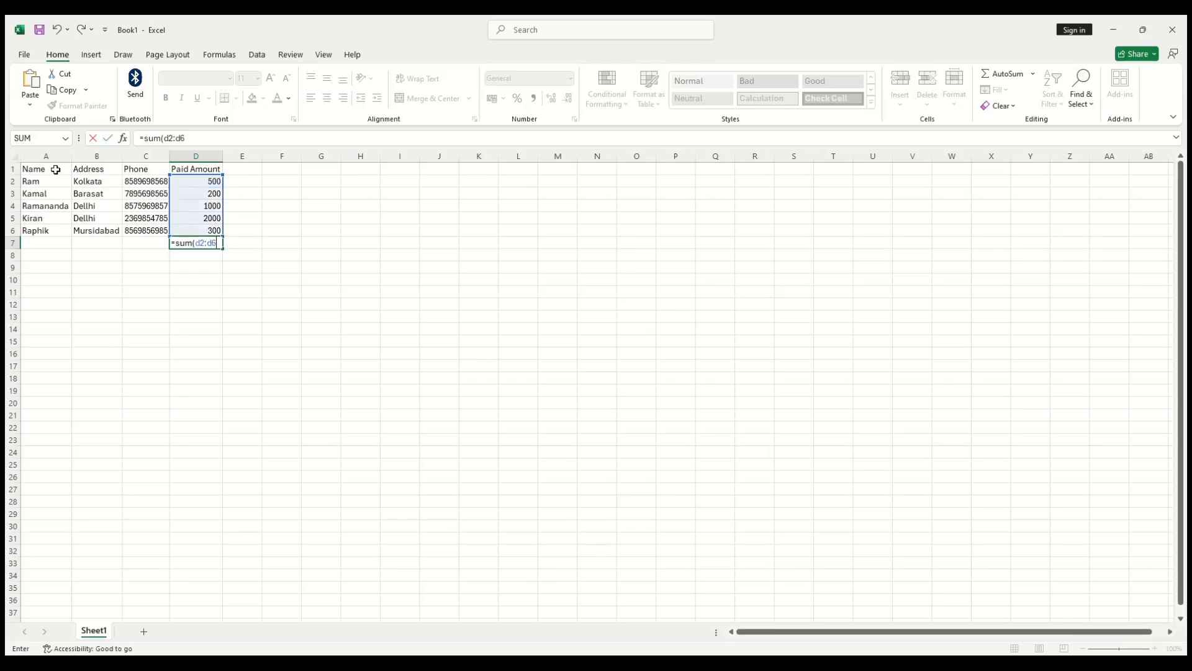
type(")")
key("Return")
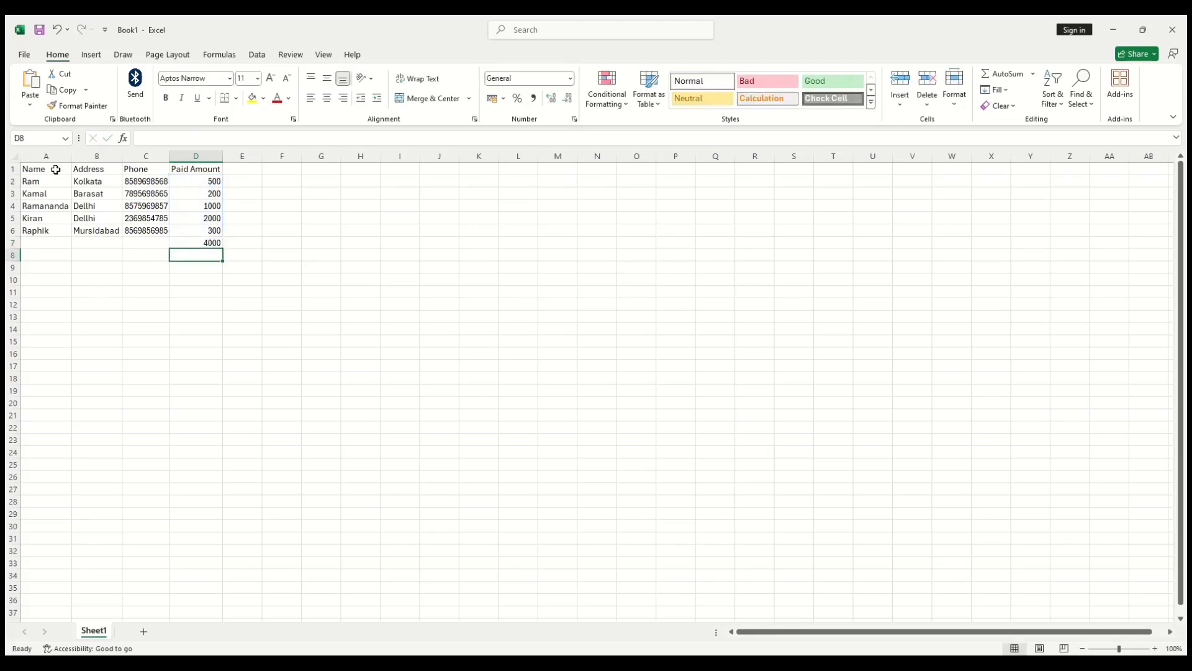
key("Up")
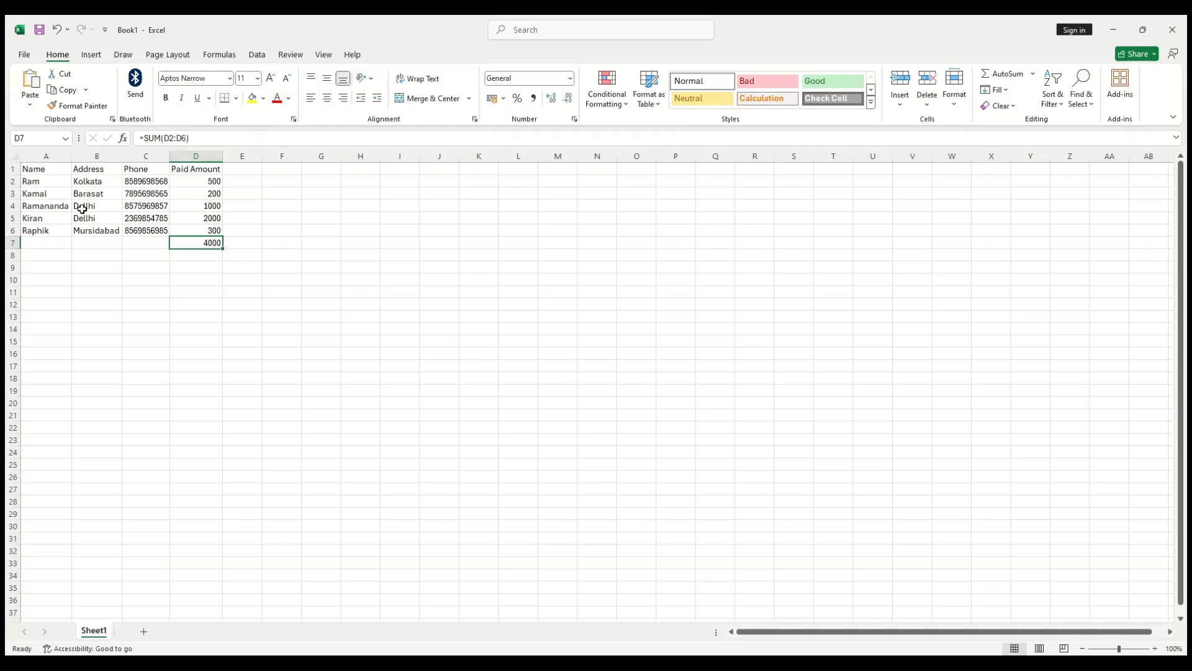
left_click(45, 184)
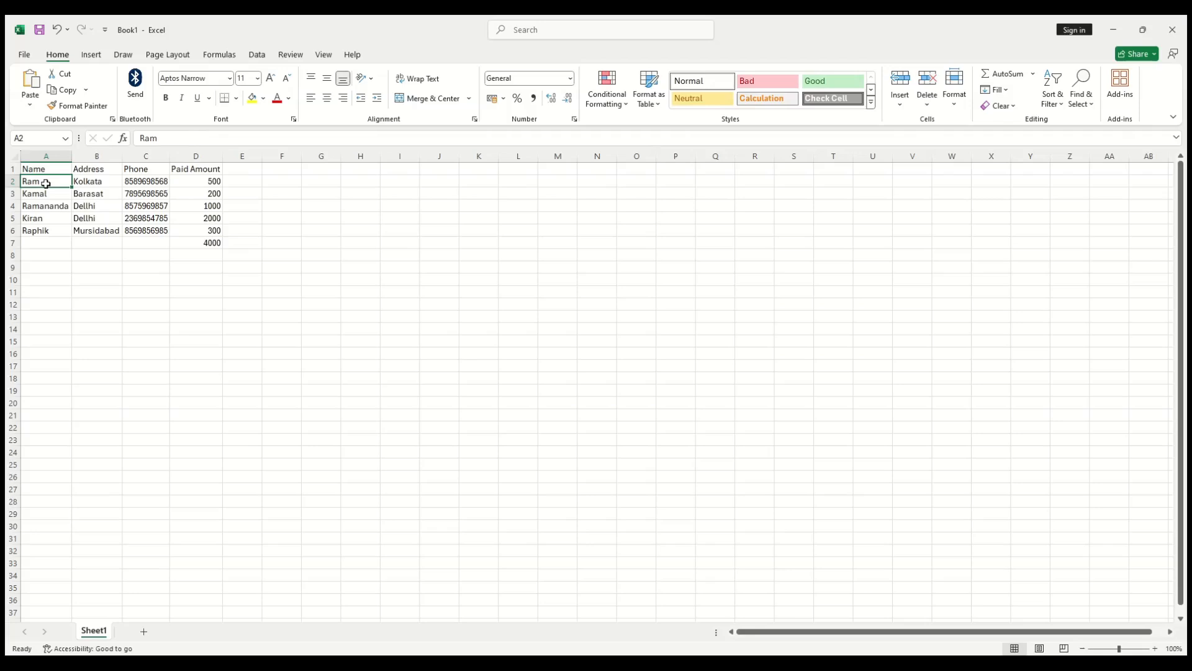
left_click(226, 79)
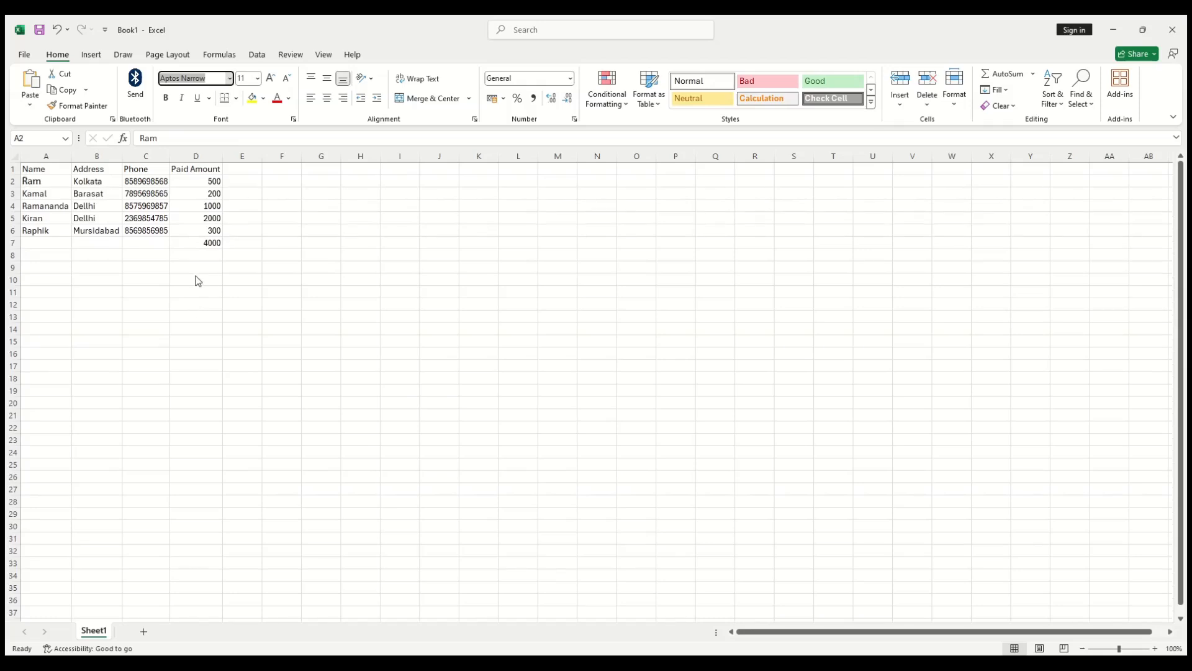
left_click(202, 342)
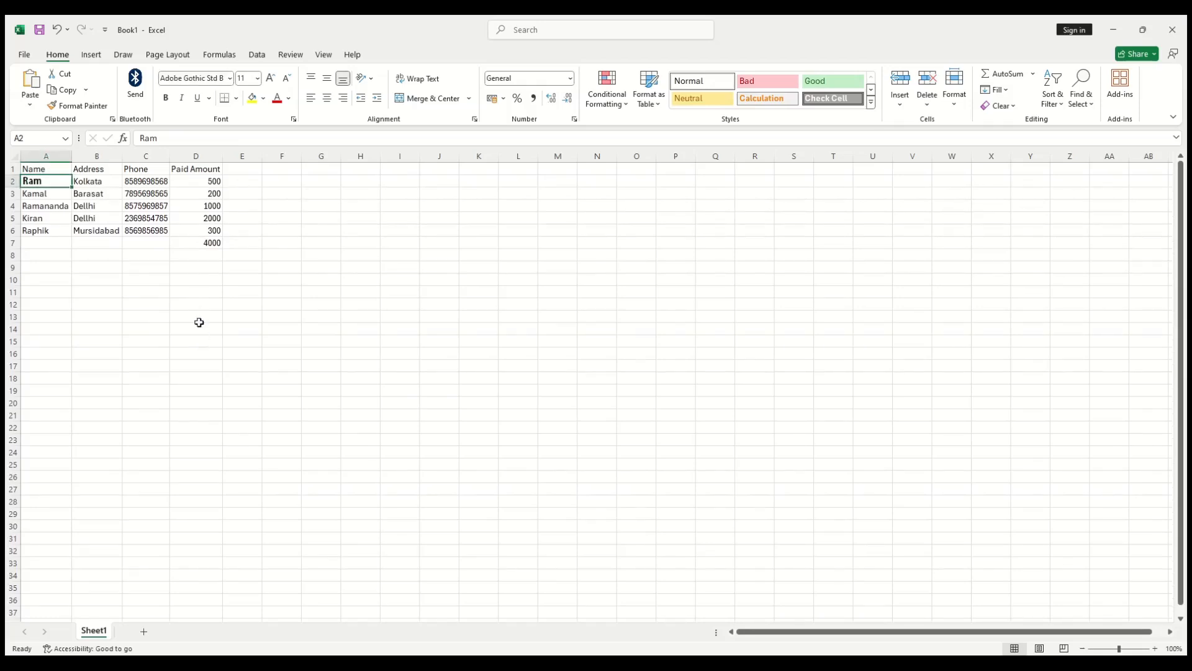
left_click(167, 99)
left_click(228, 79)
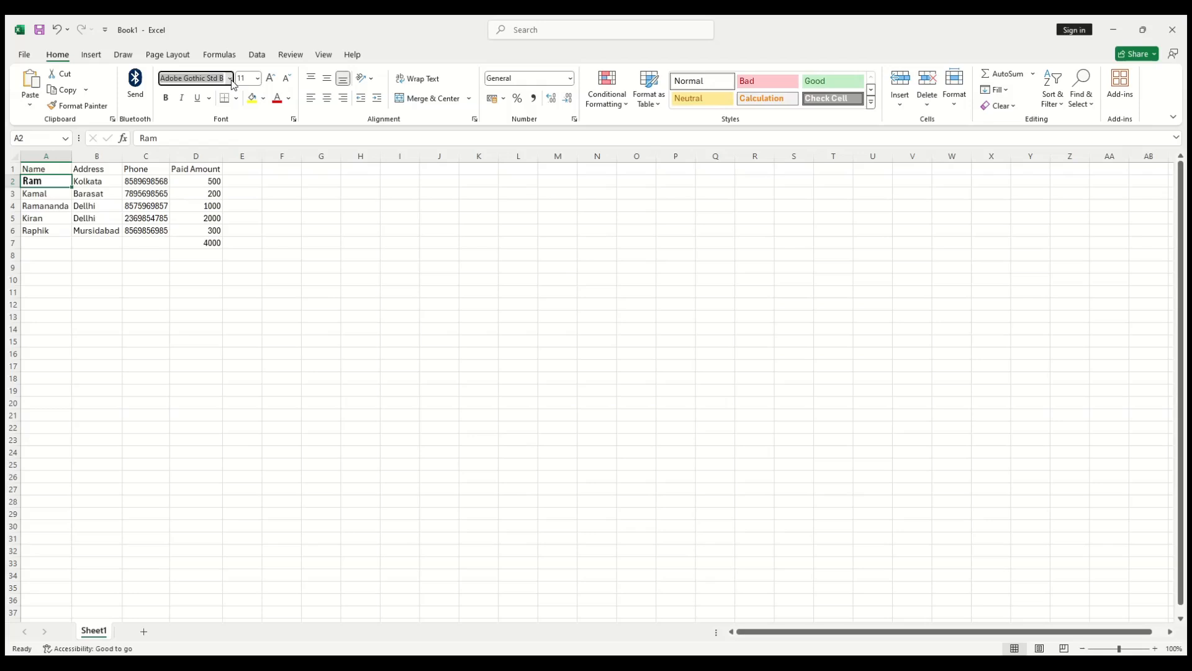
key("Return")
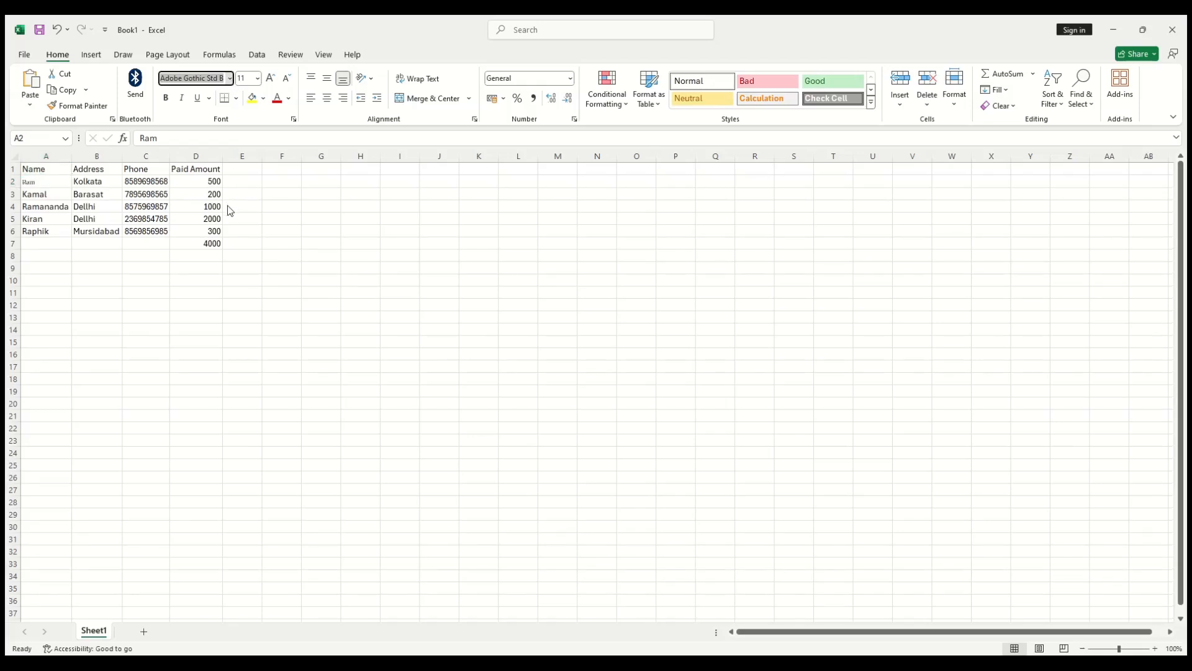
left_click(51, 180)
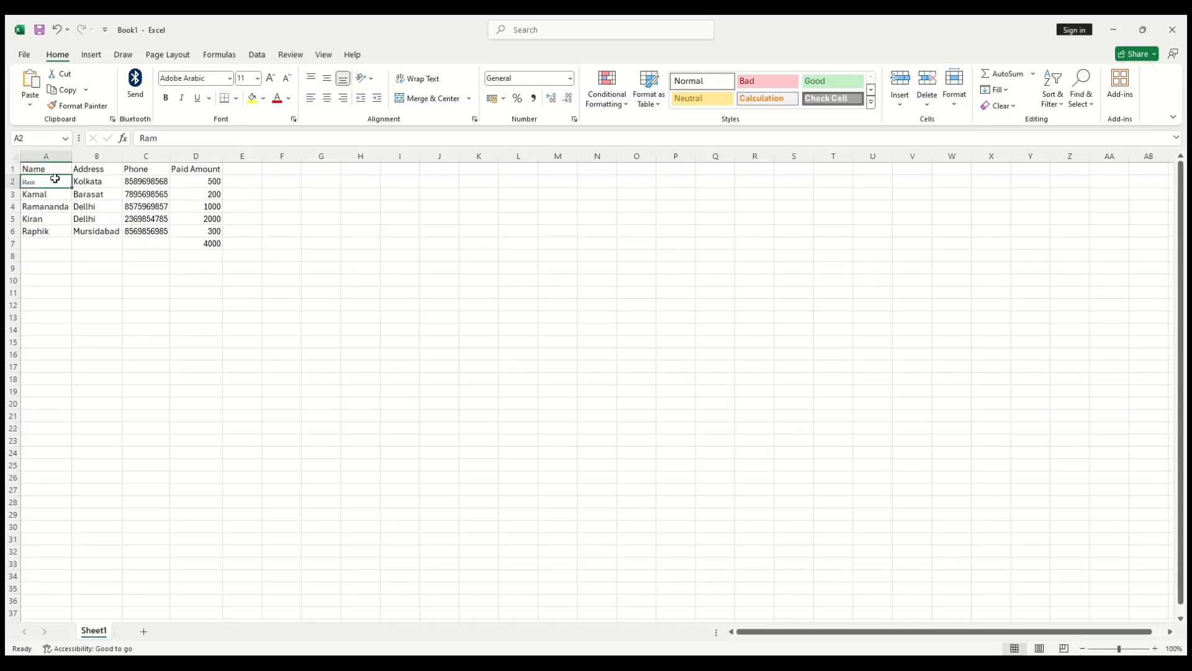
left_click(166, 98)
left_click(166, 99)
left_click(182, 98)
left_click(57, 30)
left_click(58, 30)
left_click(57, 29)
left_click(57, 29)
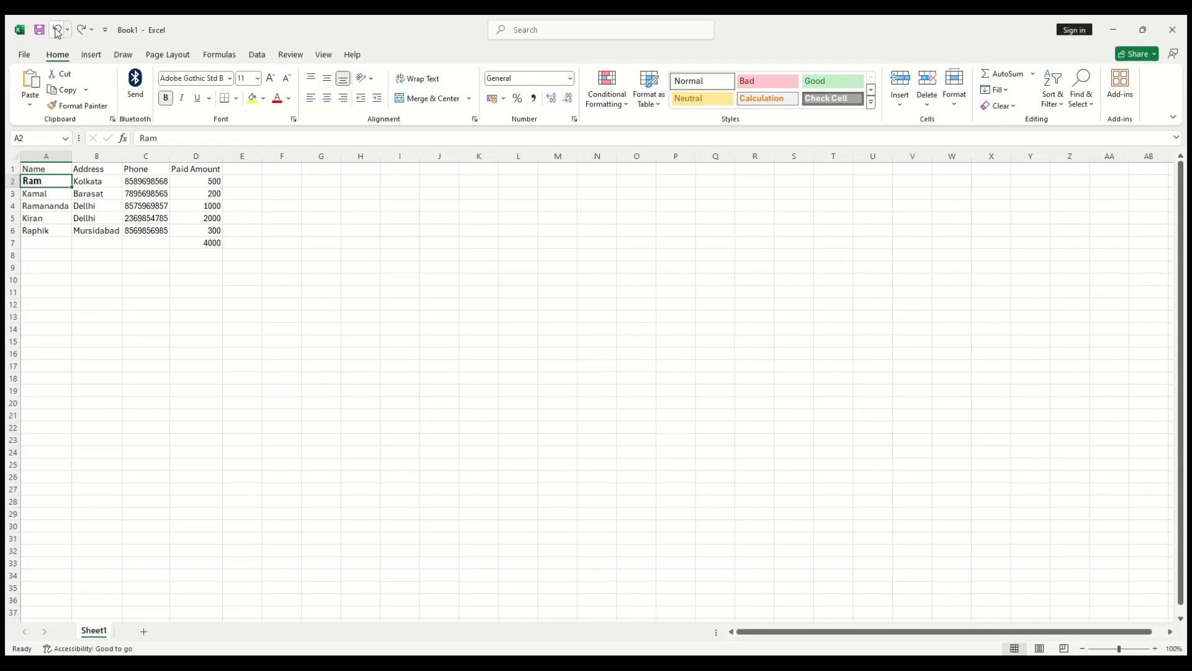
left_click(57, 29)
left_click(57, 30)
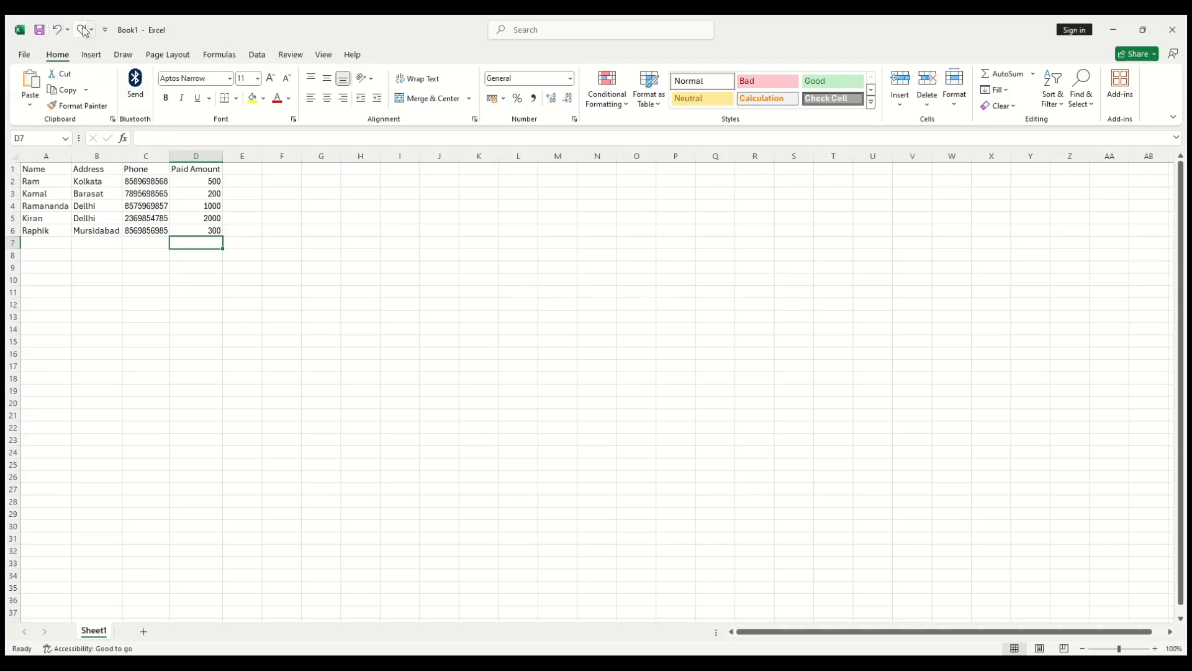
left_click(84, 29)
Step: Apply bold to header cells A1:D1 and check the result
left_click(137, 327)
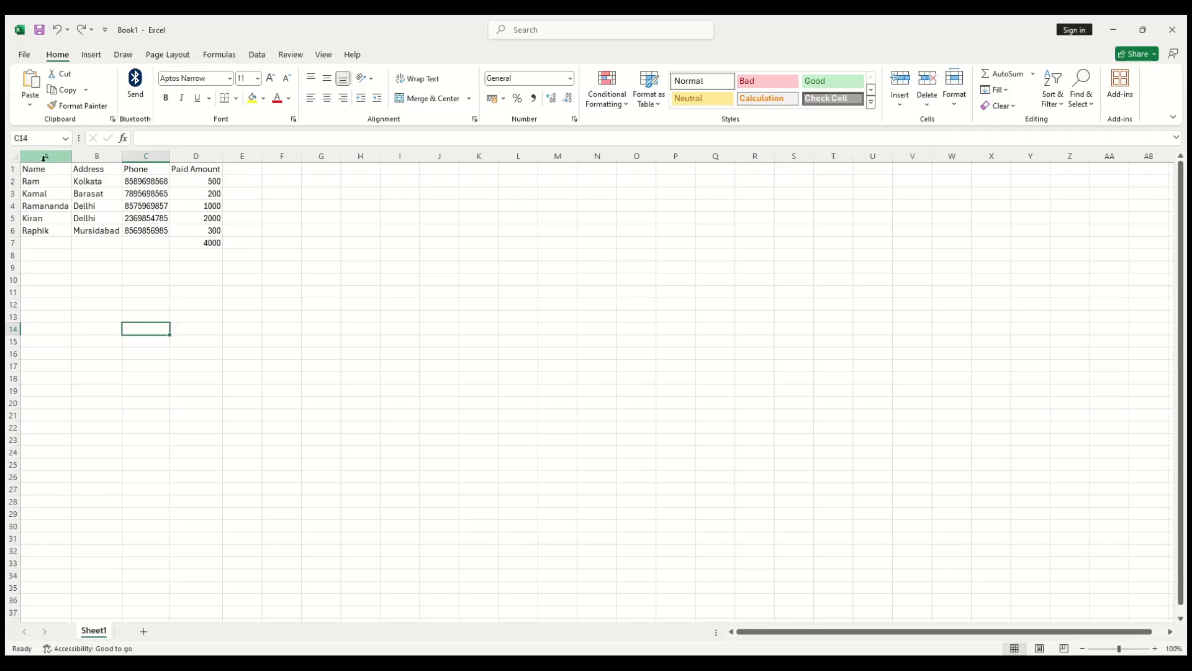
left_click_drag(34, 169, 197, 175)
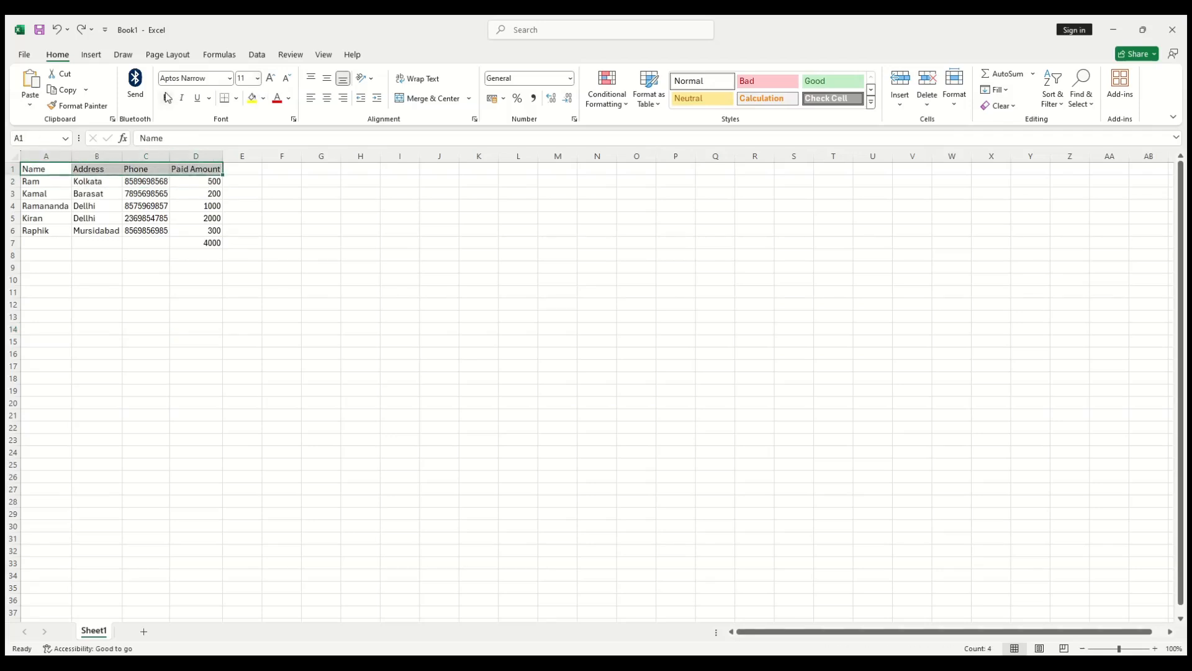
left_click(165, 97)
left_click(313, 243)
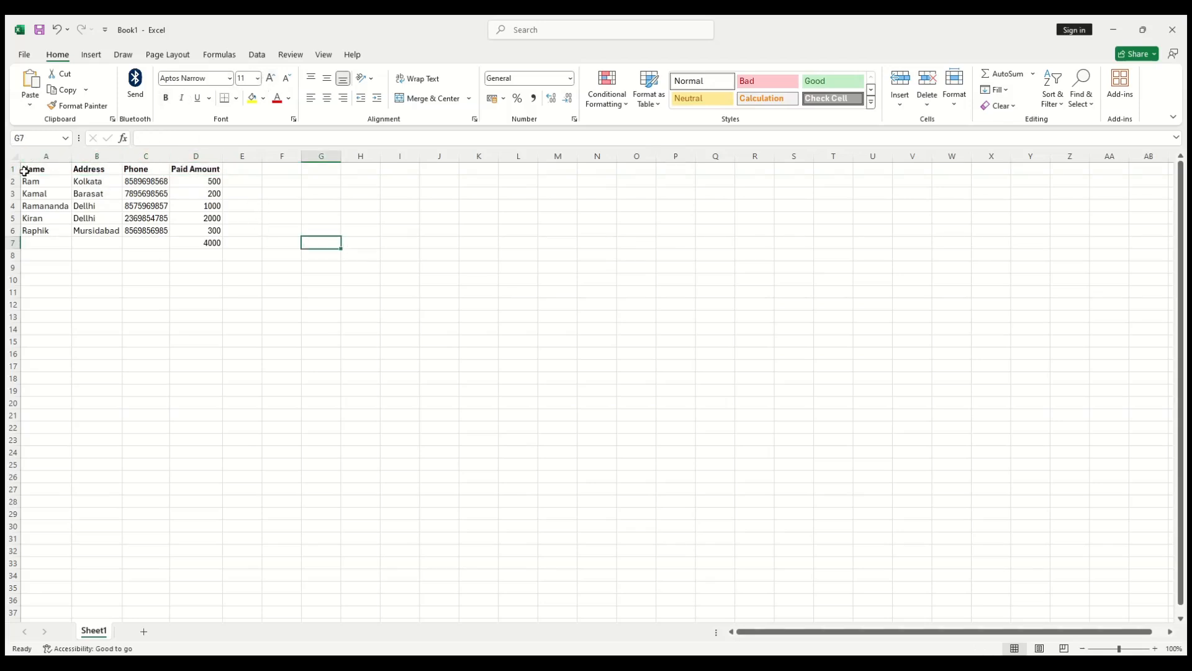
left_click_drag(25, 171, 214, 168)
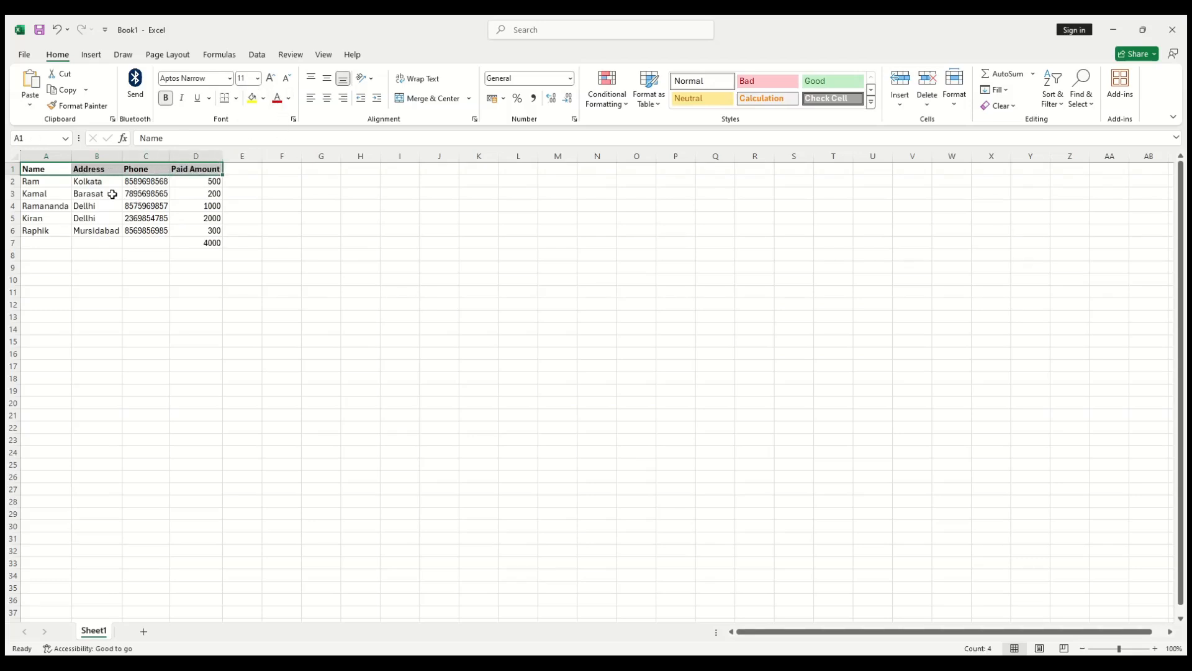
left_click(113, 194)
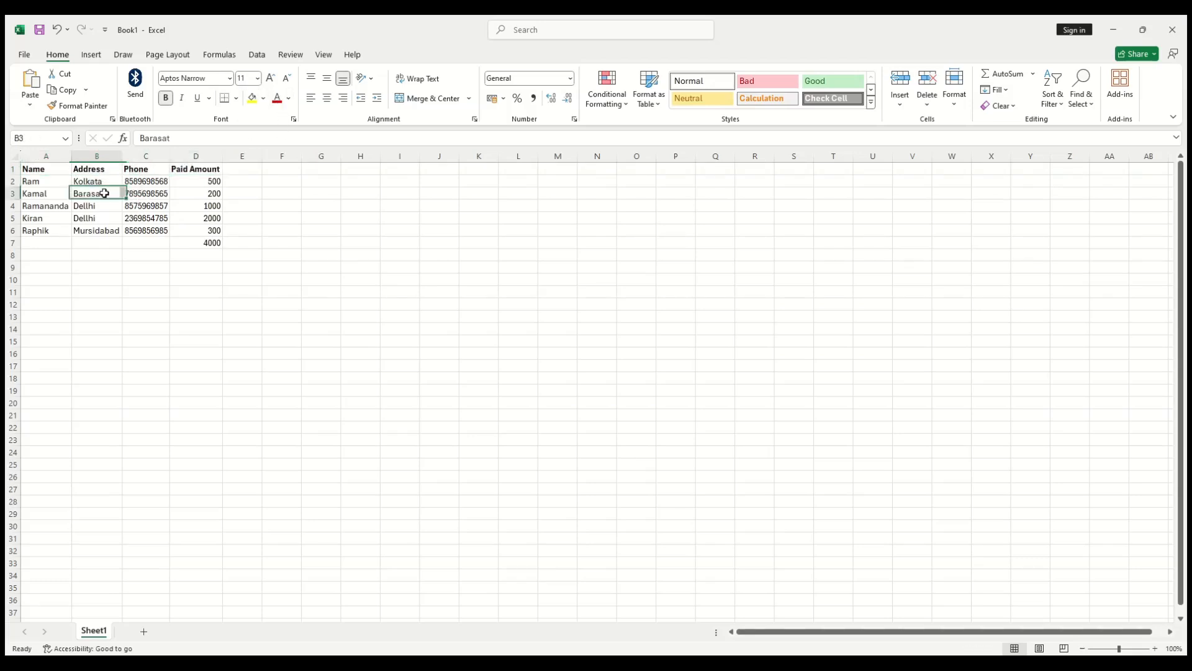
Step: Try several font sizes on cell B3, ending at 12 point
left_click(256, 79)
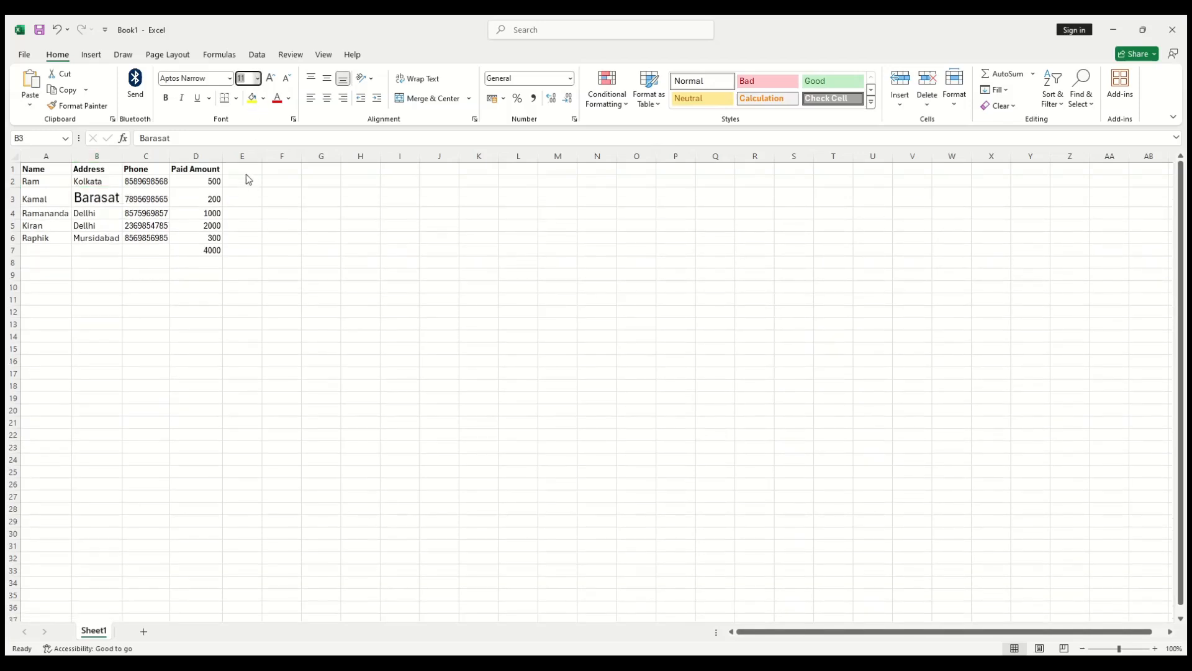
left_click(249, 125)
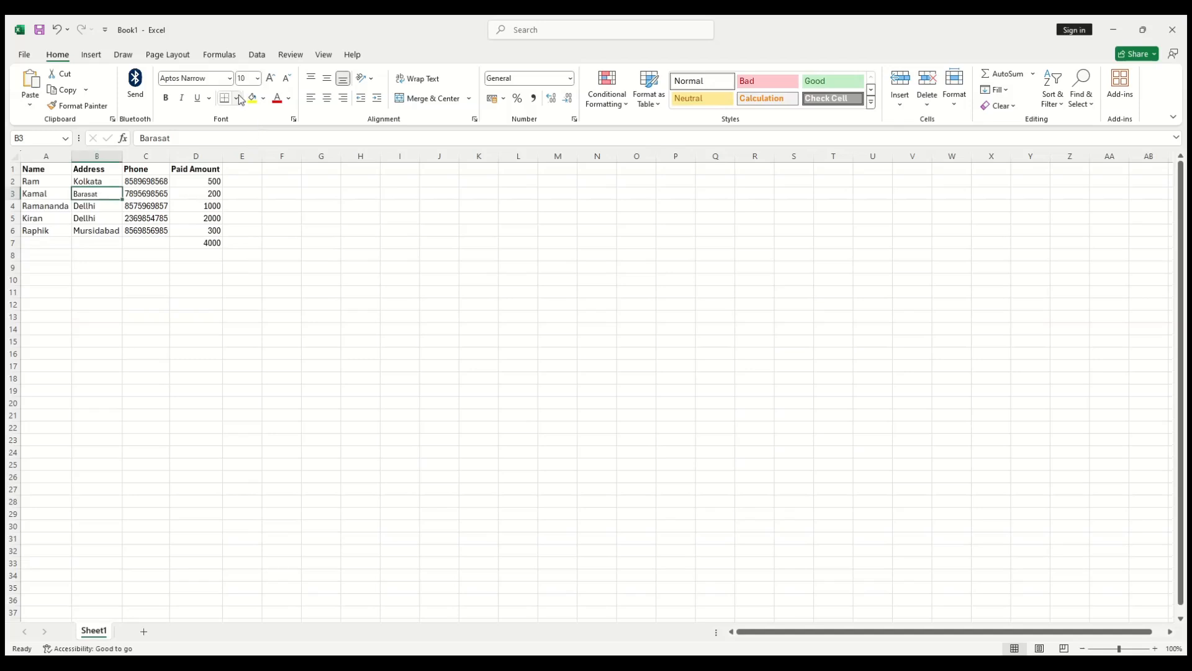
left_click(271, 78)
left_click(271, 79)
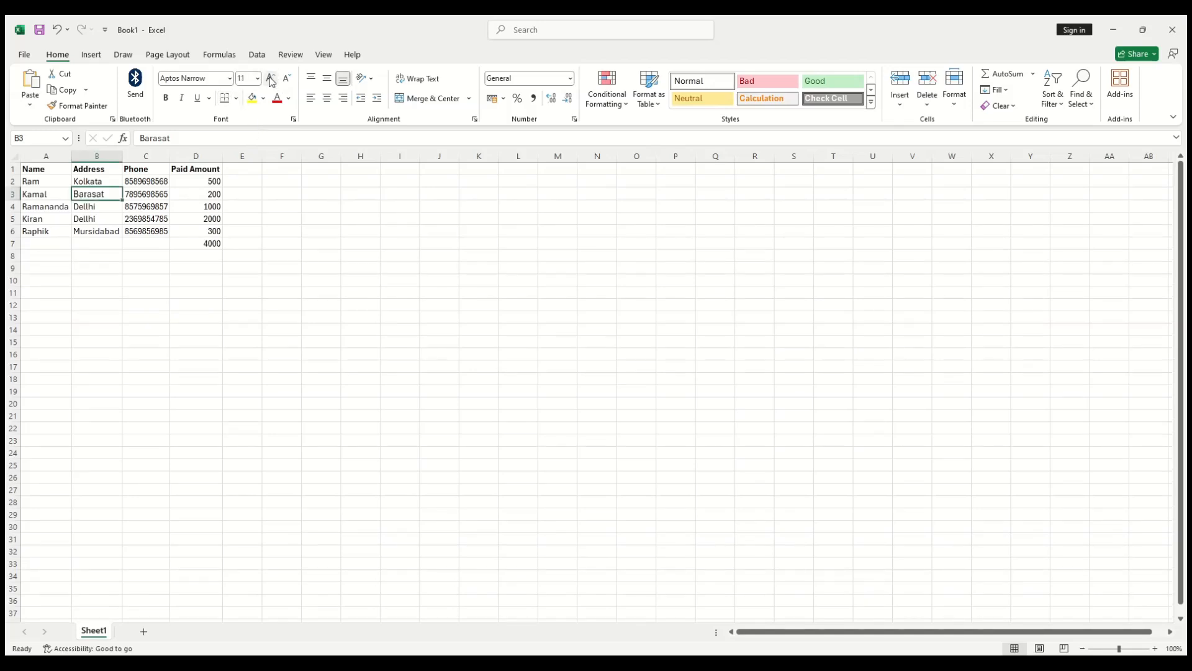
left_click(271, 79)
left_click(271, 79)
left_click(271, 79)
left_click(270, 79)
left_click(286, 80)
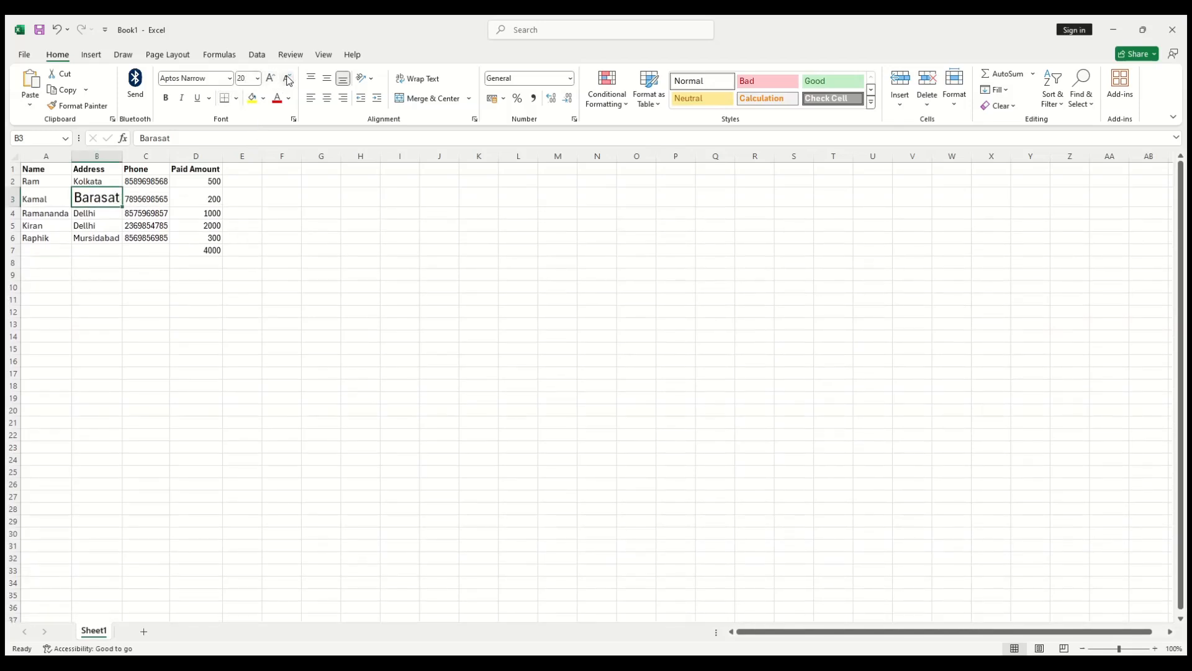
left_click(286, 79)
left_click(286, 80)
left_click(286, 80)
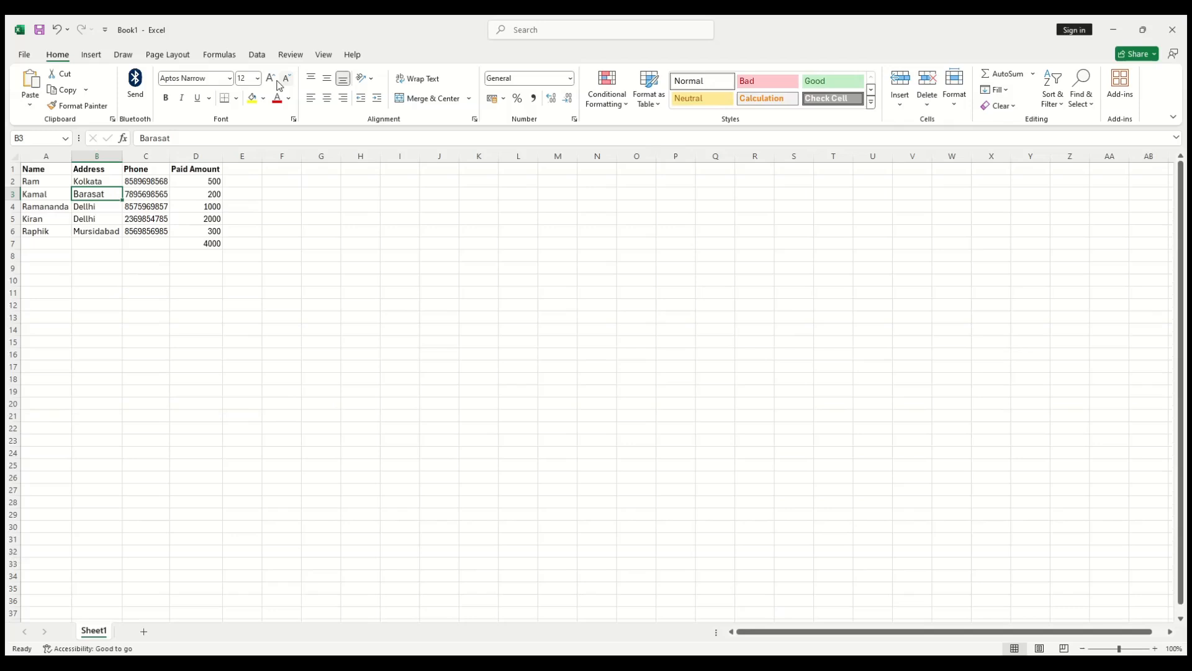
Step: Toggle bold and underline, apply italic, and give B3 a yellow fill
left_click(166, 99)
left_click(165, 99)
left_click(181, 98)
left_click(198, 99)
left_click(198, 99)
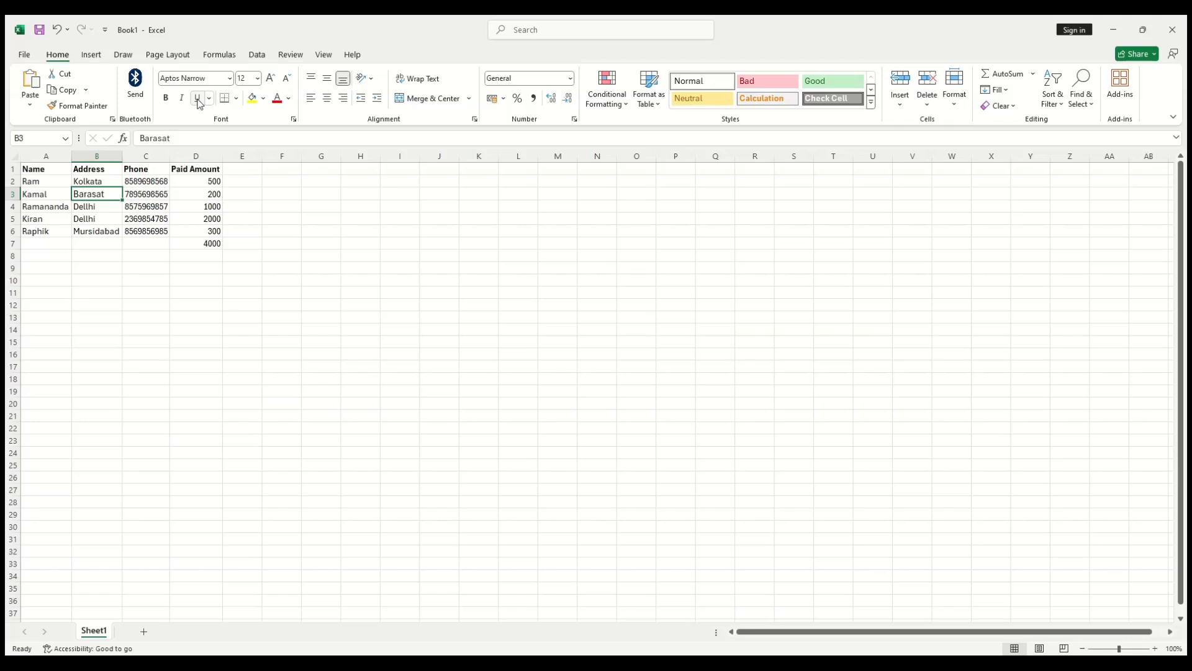
left_click(254, 98)
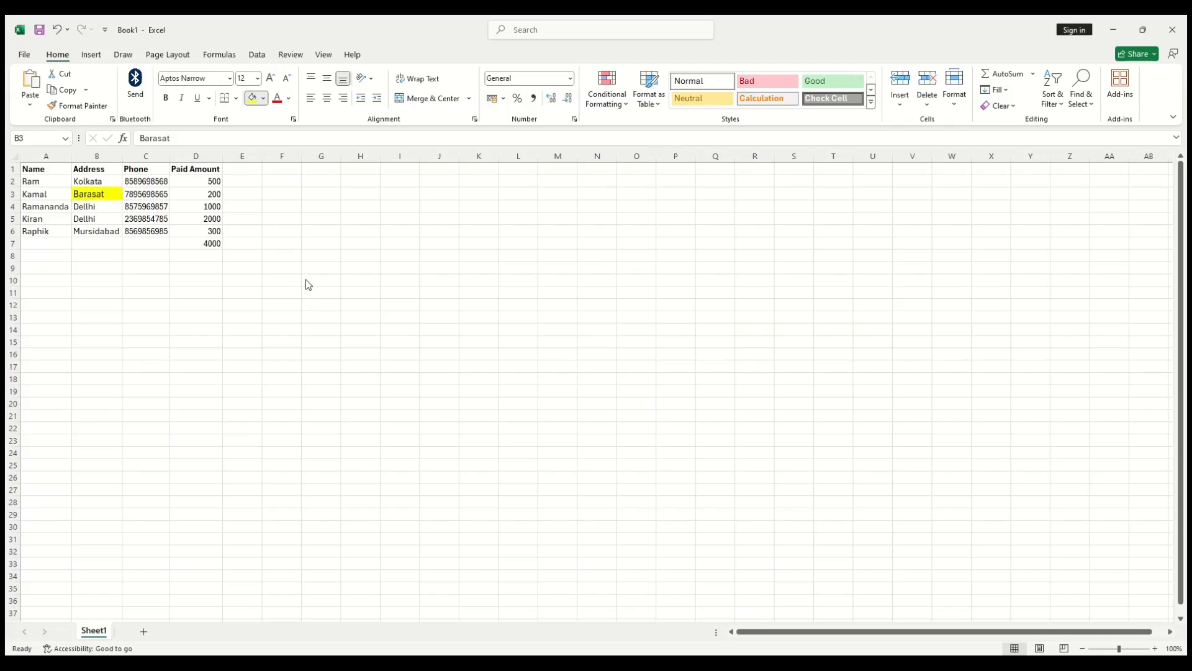
left_click(246, 303)
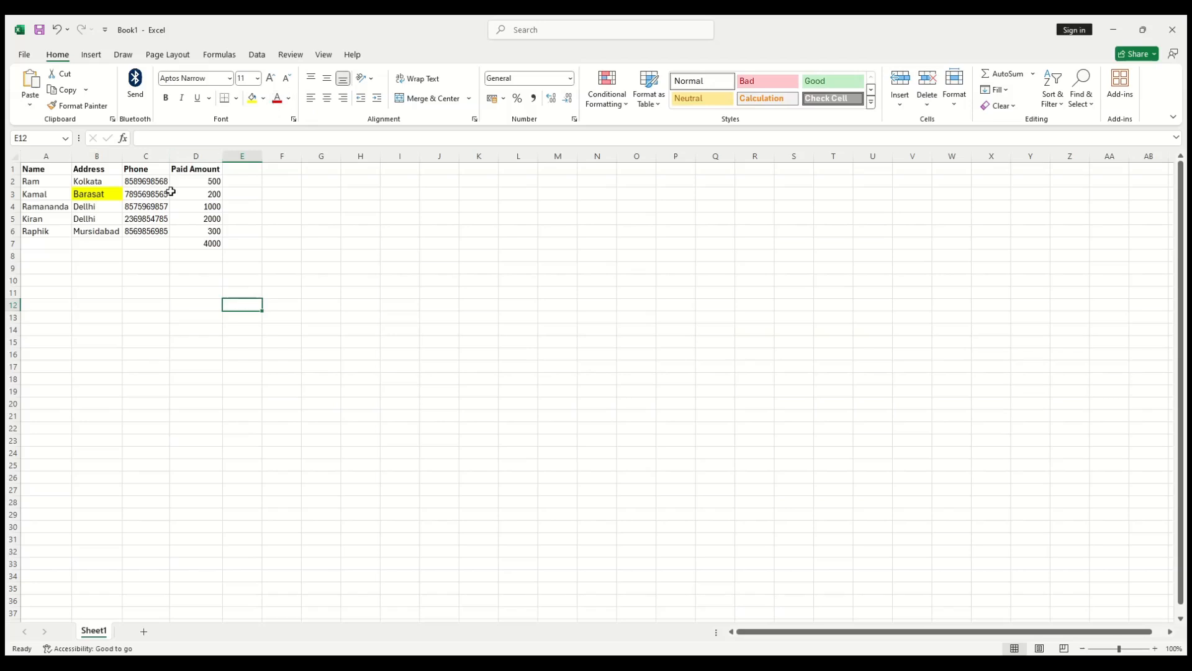
Step: Make the second customer's phone number in C3 orange with Font Color
left_click(148, 193)
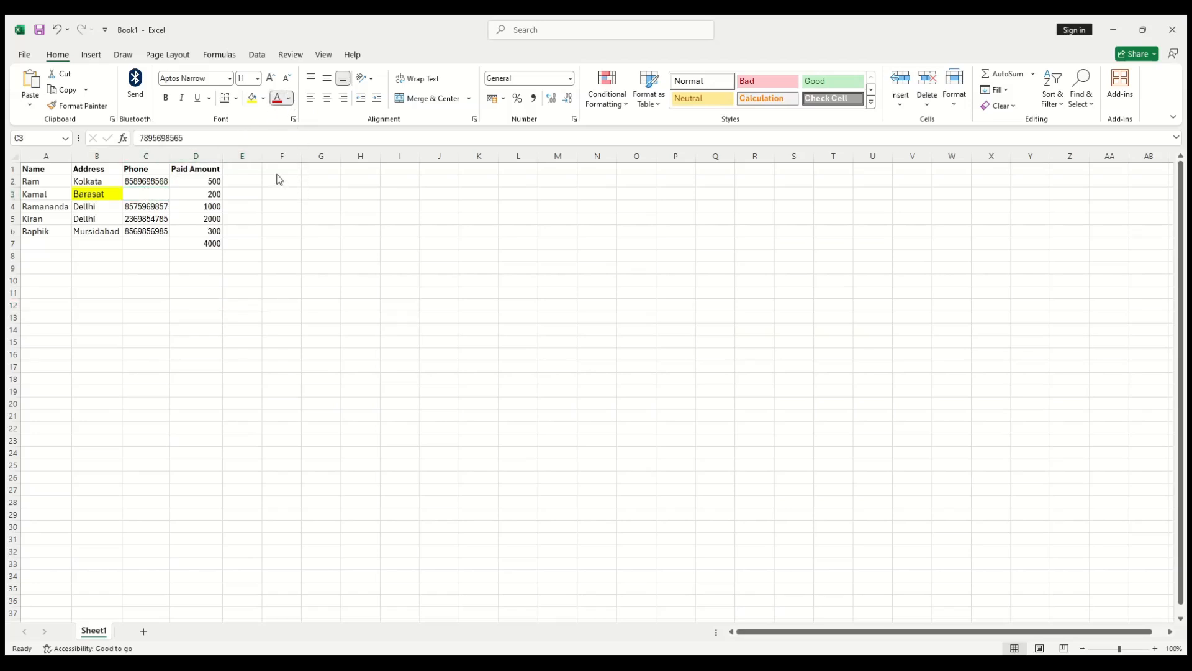
left_click(367, 241)
left_click(367, 240)
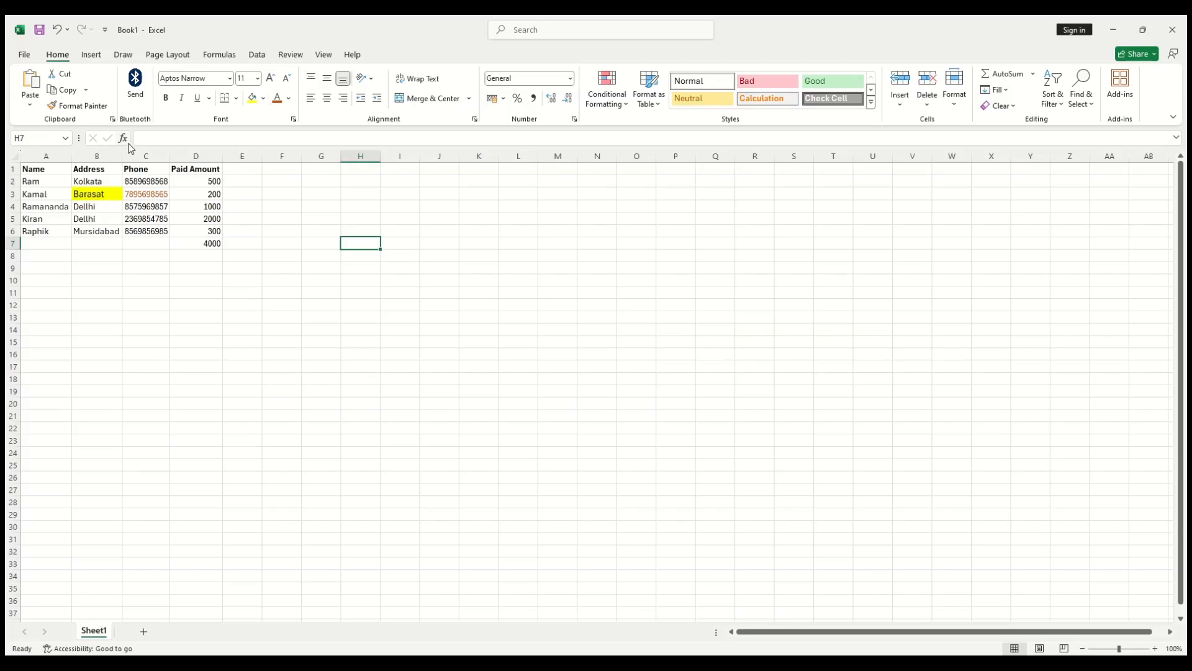
Step: Enlarge row 3 and column A, then centre the name in A3 vertically and horizontally
left_click_drag(14, 200, 15, 317)
left_click_drag(70, 154, 240, 166)
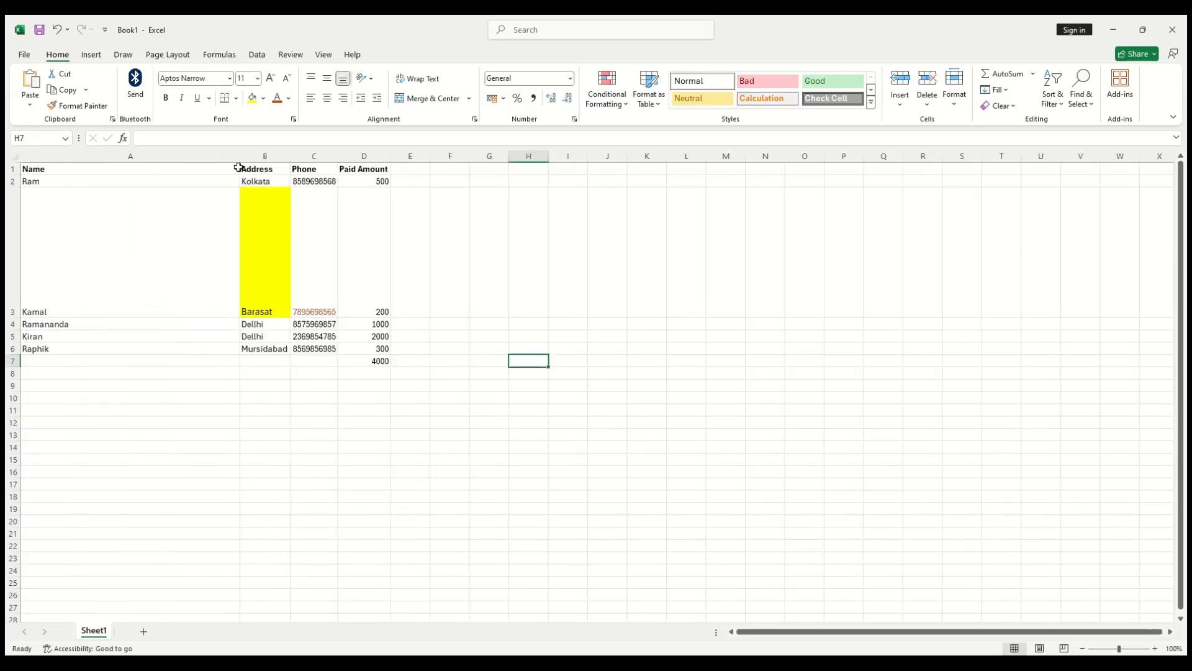
left_click(146, 244)
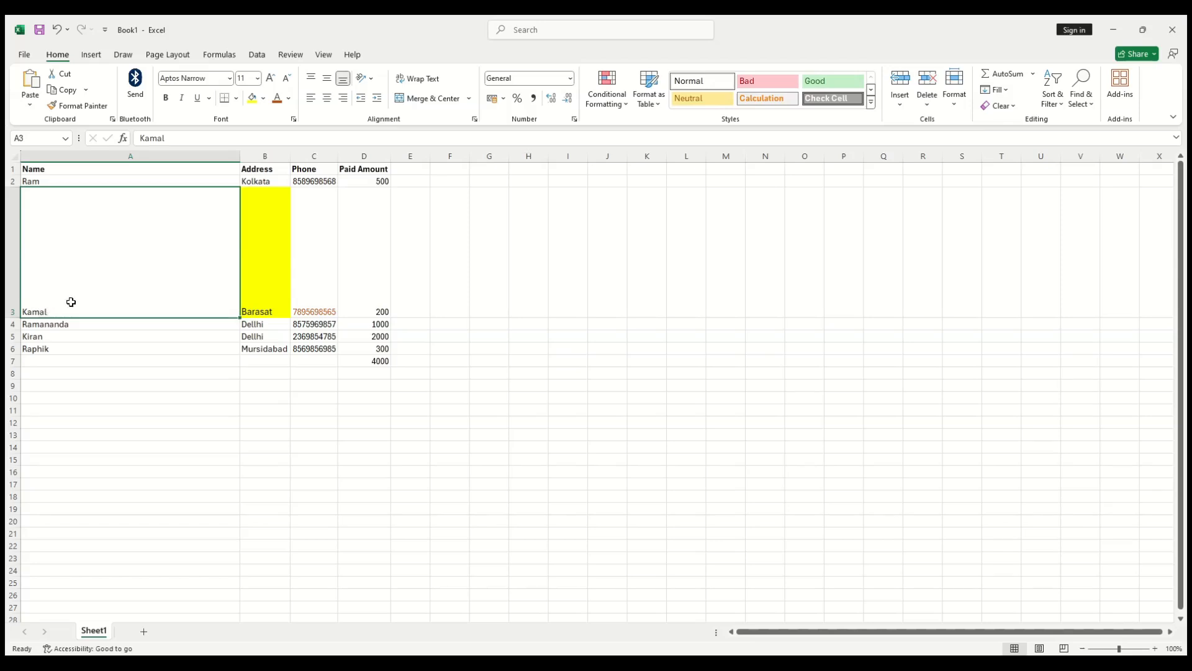
left_click(328, 79)
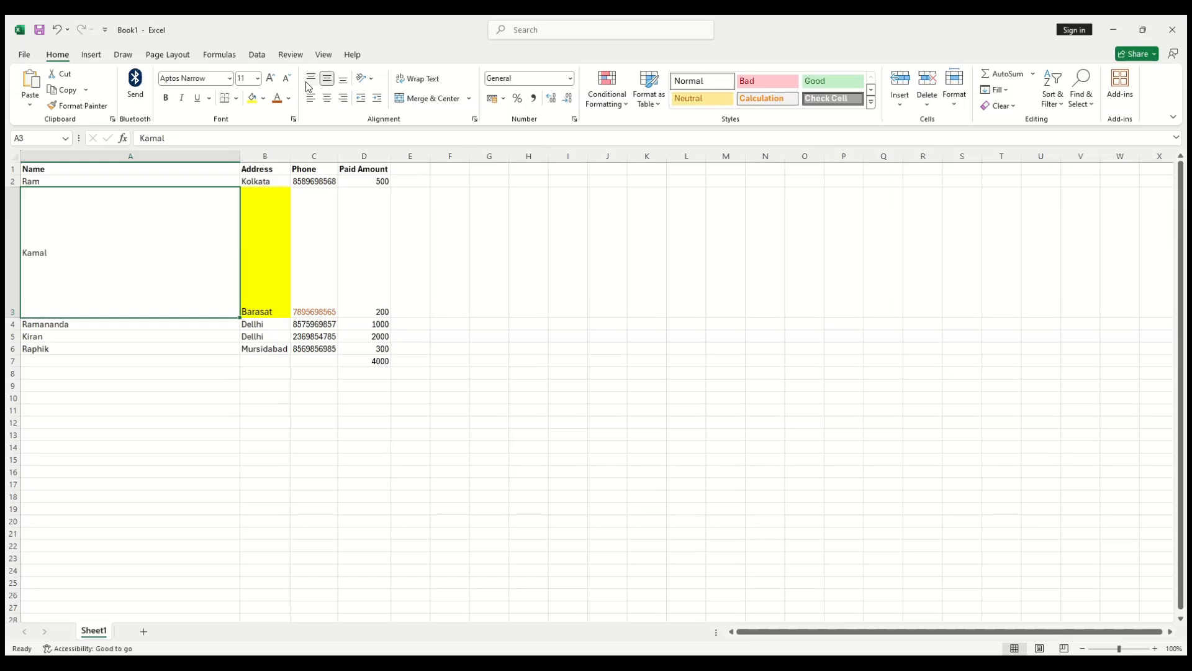
left_click(310, 79)
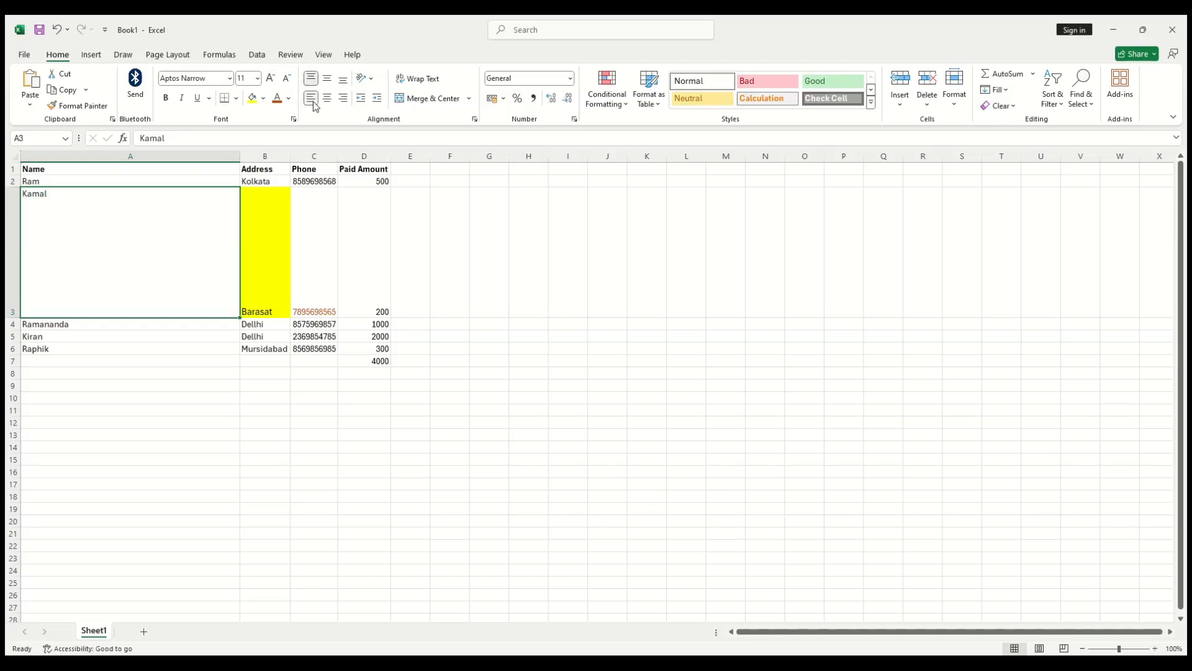
left_click(328, 99)
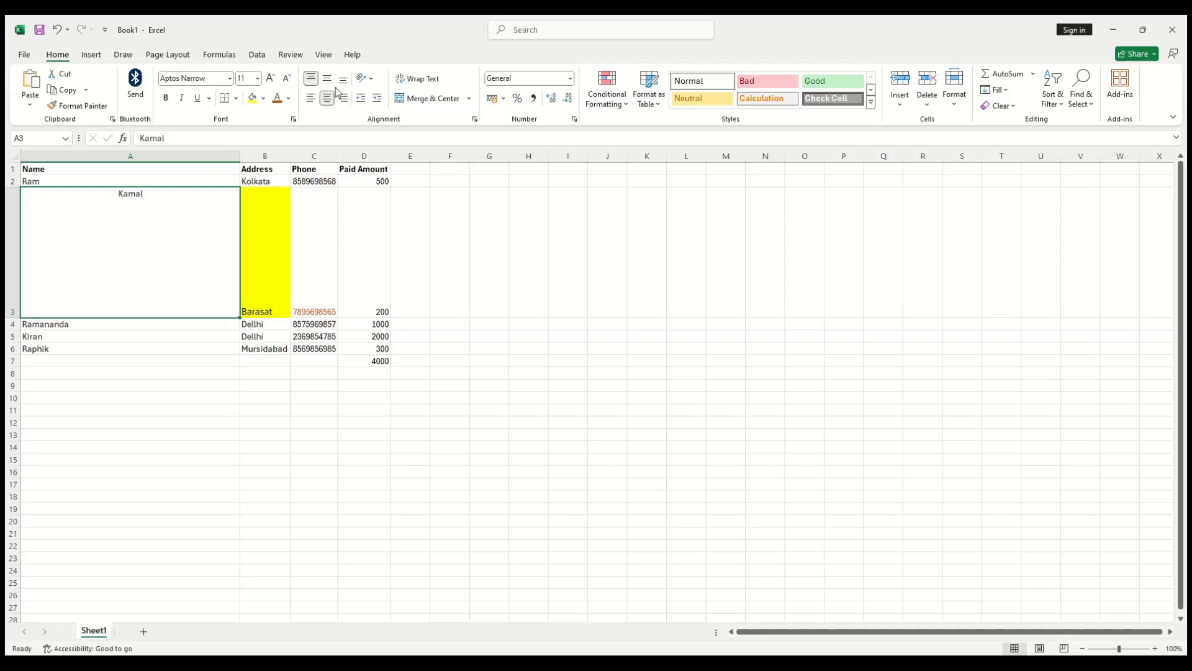
left_click(329, 80)
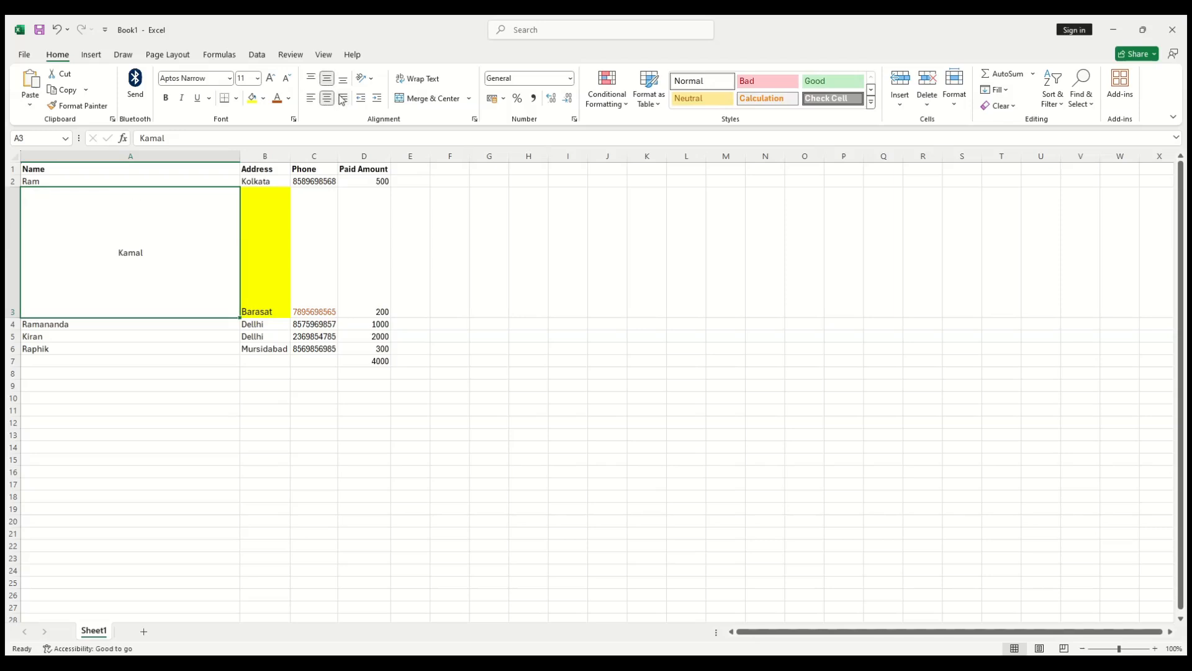
Step: Try left, indented, right and centre alignments on the name in A3, ending centred
left_click(378, 99)
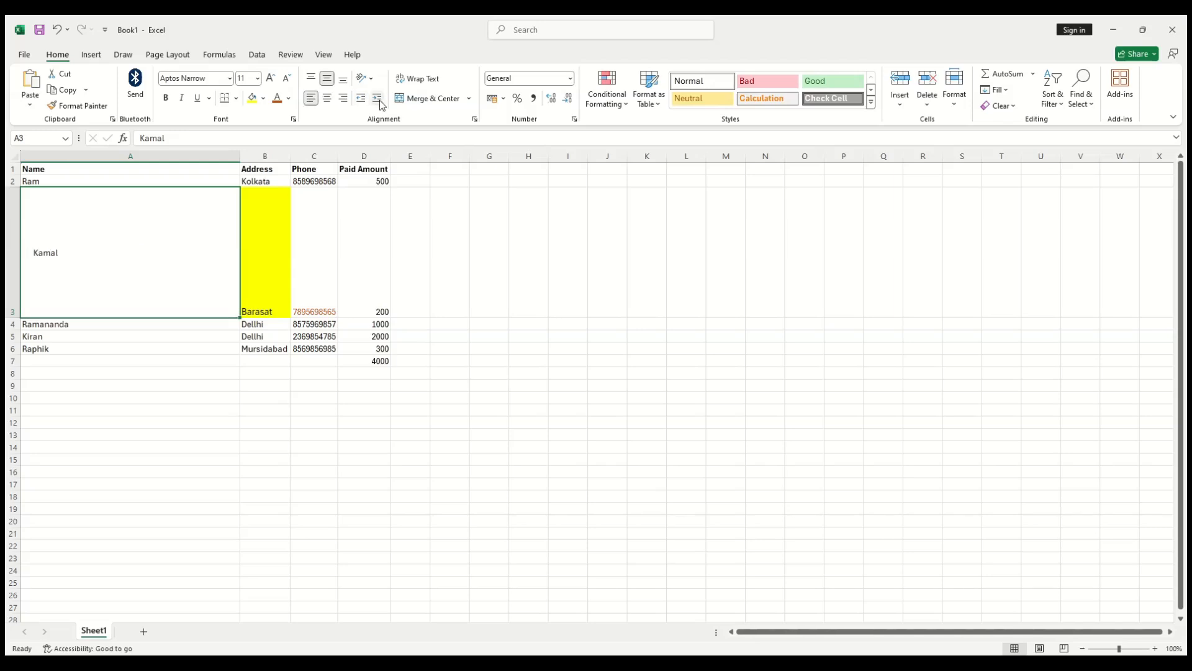
left_click(378, 99)
left_click(376, 99)
left_click(376, 99)
left_click(376, 100)
left_click(377, 99)
left_click(376, 99)
left_click(377, 100)
left_click(361, 99)
left_click(361, 99)
left_click(361, 99)
left_click(363, 99)
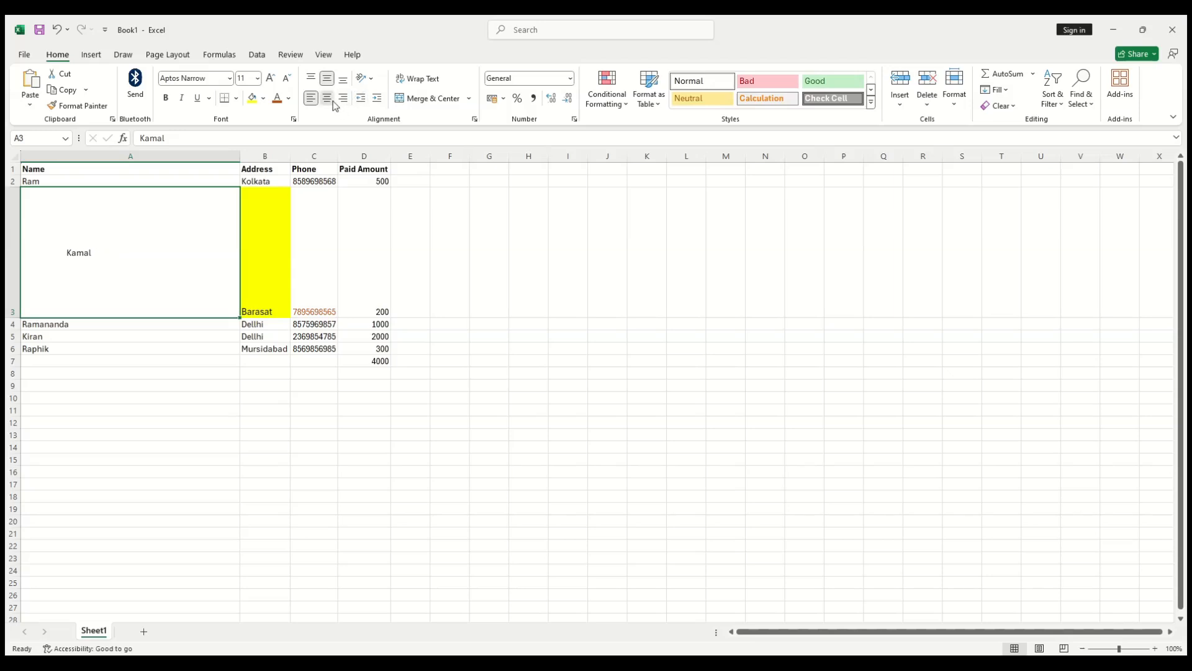
left_click(327, 98)
left_click(343, 99)
left_click(326, 98)
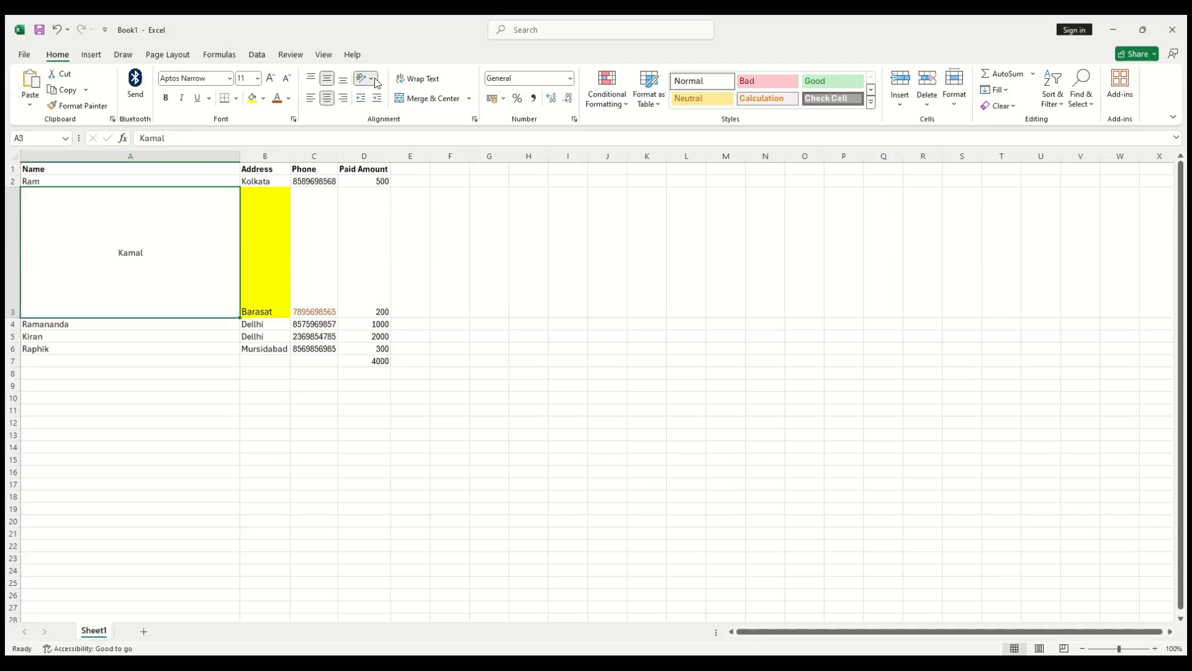
Step: Rotate the name in A3 to Rotate Text Down after trying other orientations
left_click(373, 99)
left_click(371, 80)
left_click(371, 129)
left_click(381, 114)
left_click(377, 160)
left_click(380, 191)
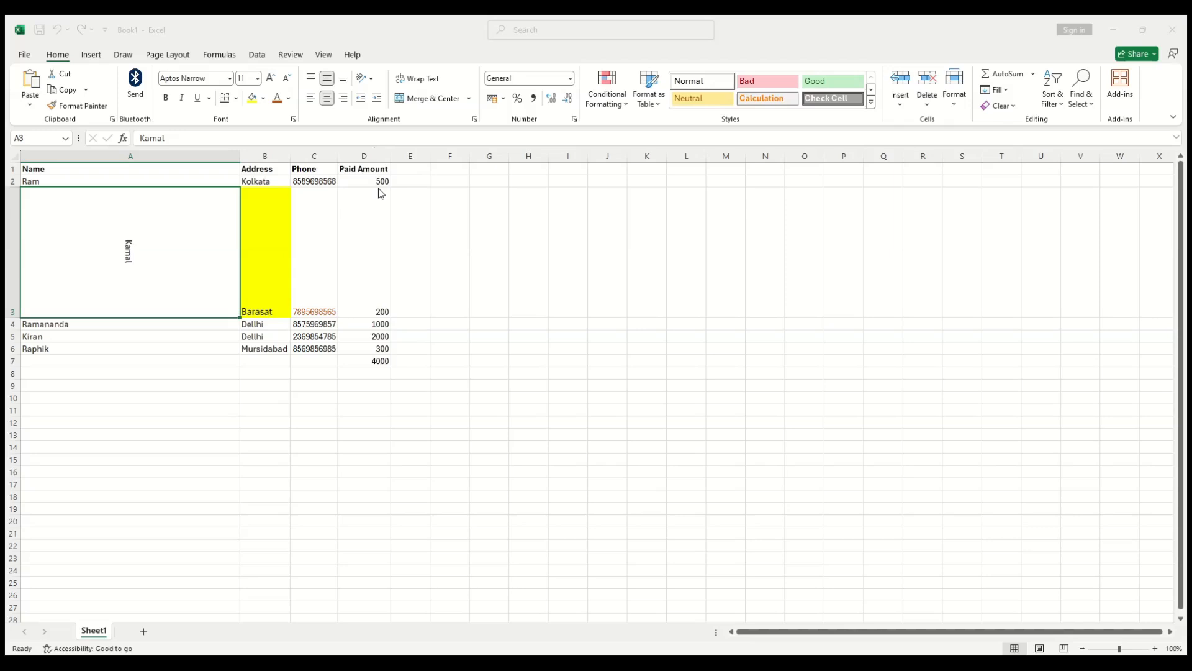
left_click(621, 178)
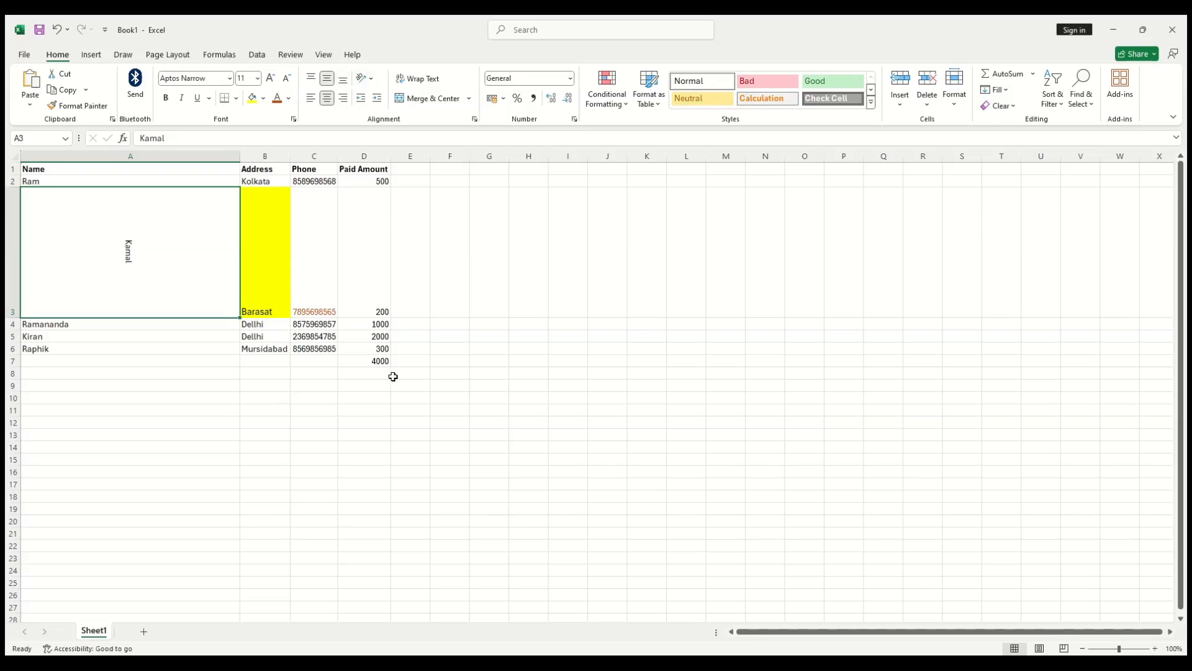
left_click(446, 383)
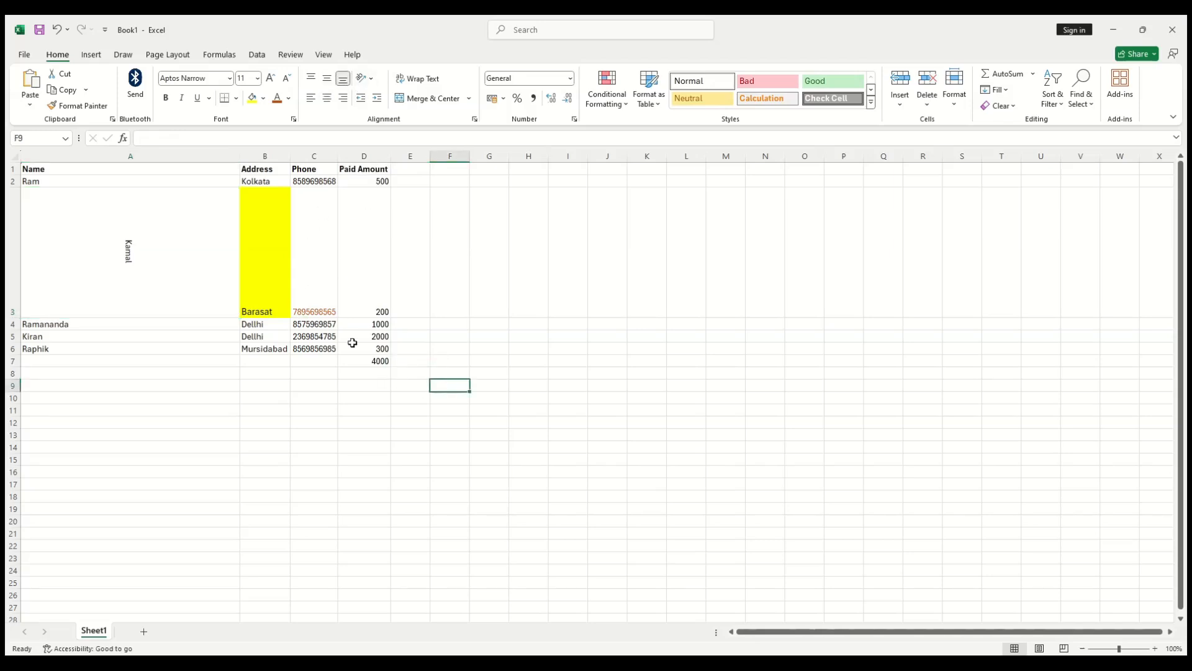
Step: Replace a practice sentence in E3 with a new customer's full name
left_click(413, 274)
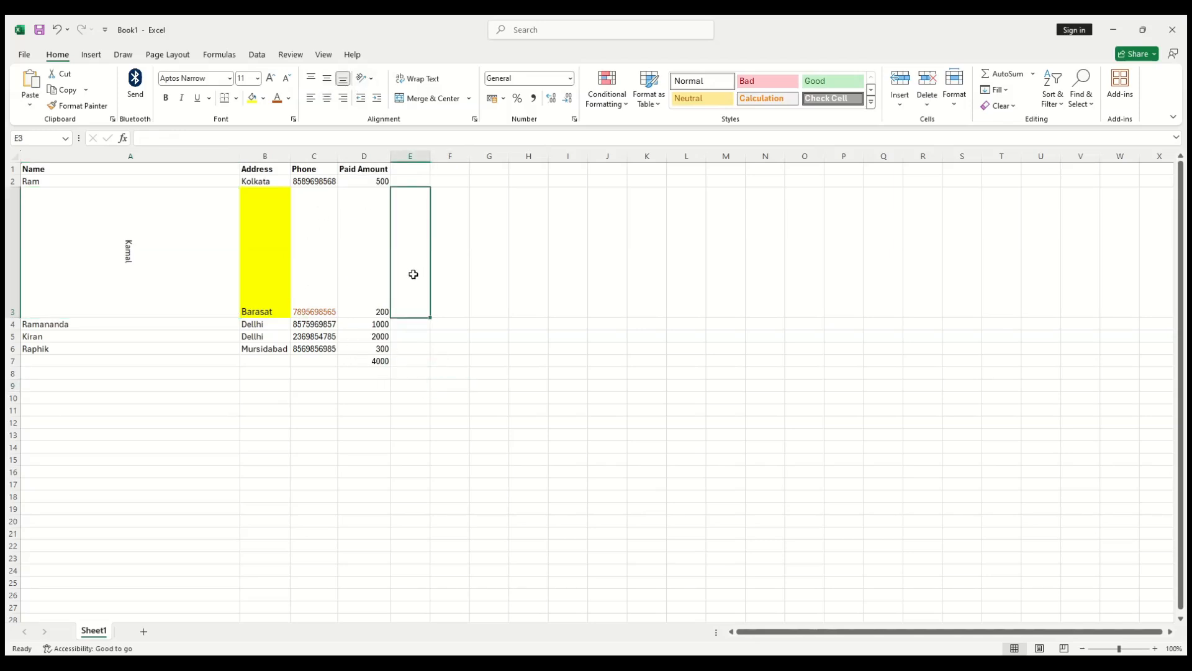
type("the")
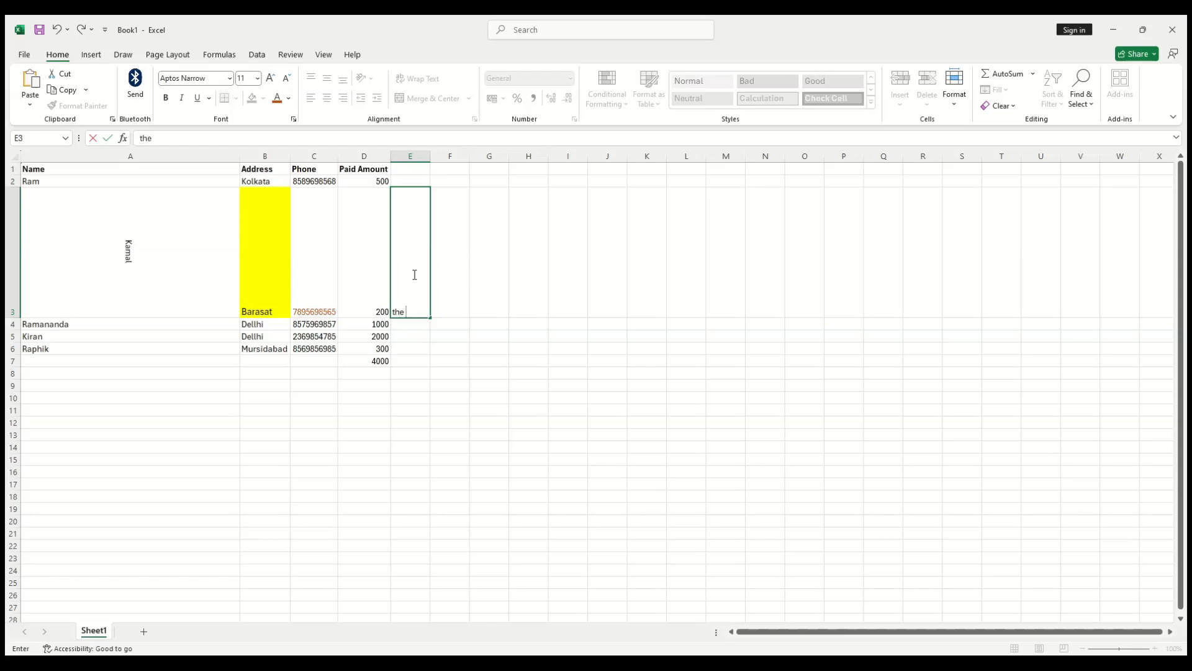
type(" quick brown fox j")
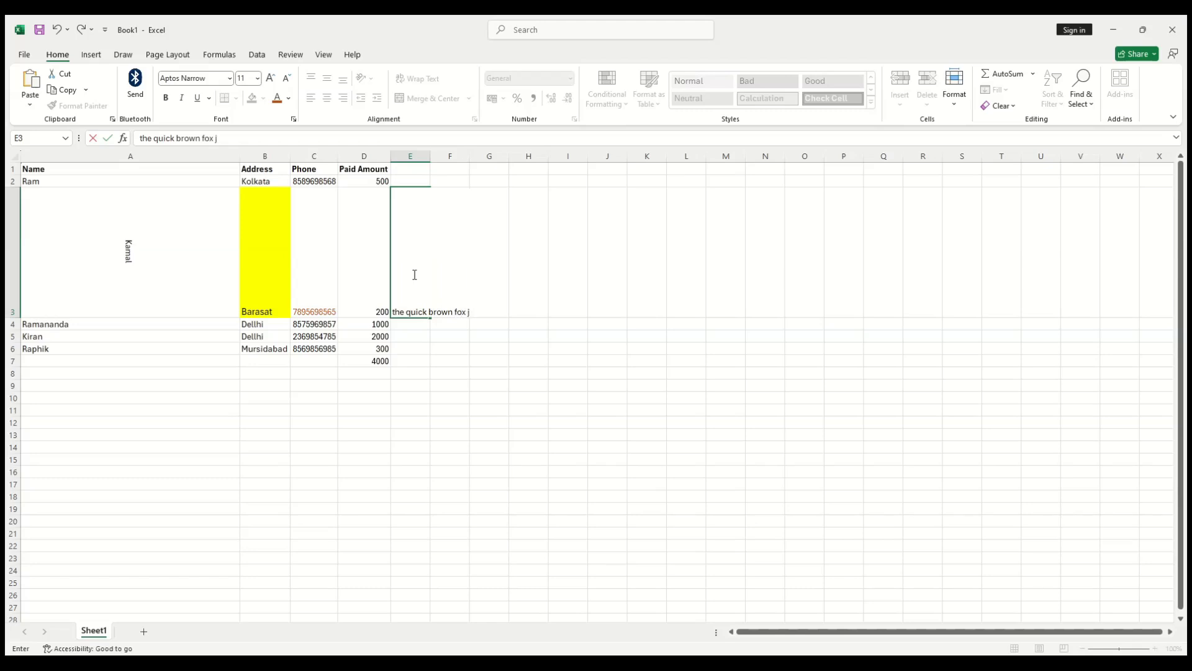
type("ump over the la")
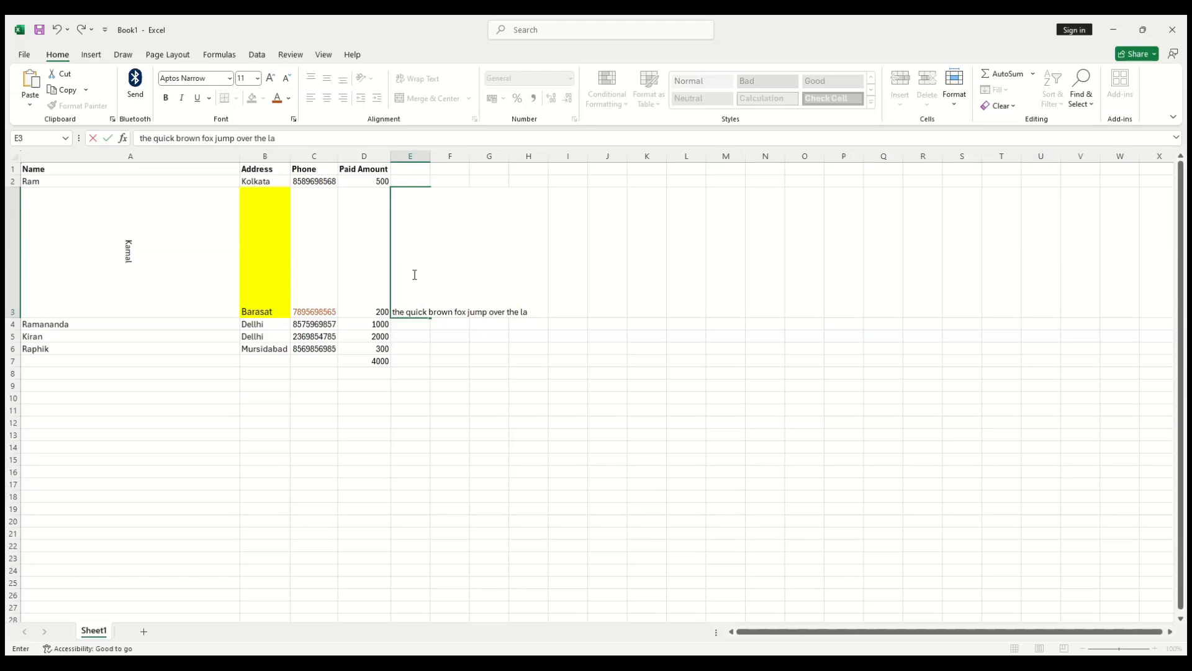
type("zy do")
key("BackSpace")
key("BackSpace")
key("BackSpace")
key("BackSpace")
key("BackSpace")
key("BackSpace")
key("BackSpace")
key("BackSpace")
key("BackSpace")
key("BackSpace")
key("BackSpace")
key("BackSpace")
key("BackSpace")
key("BackSpace")
key("BackSpace")
key("BackSpace")
key("BackSpace")
key("BackSpace")
key("BackSpace")
key("BackSpace")
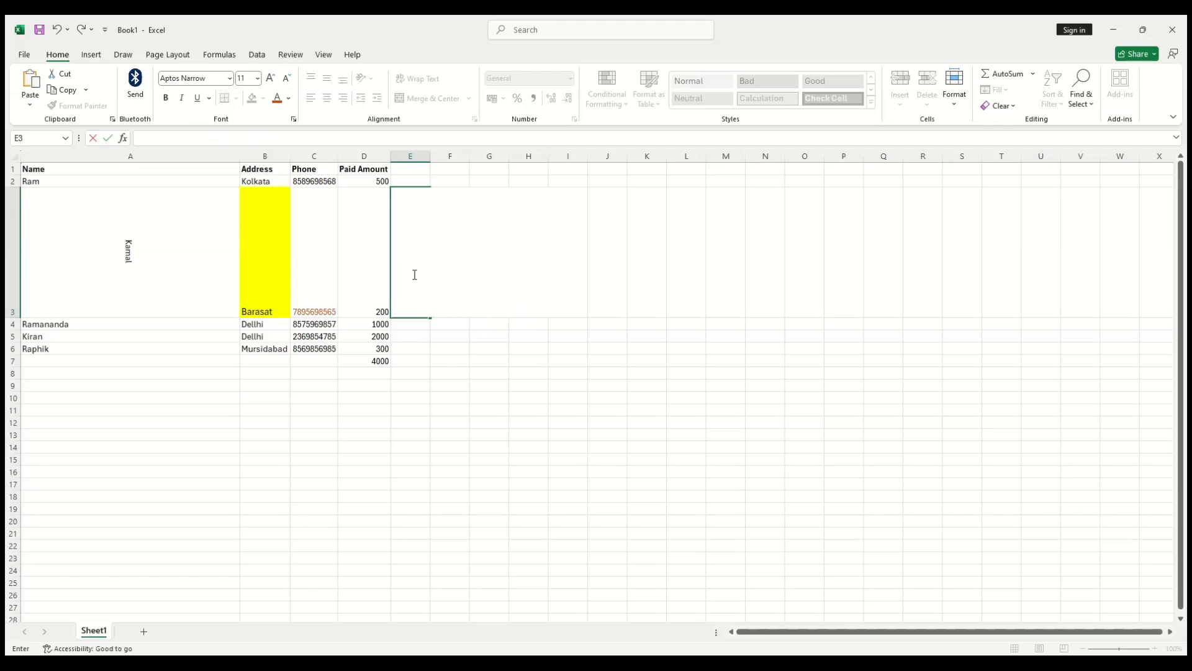
key("Tab")
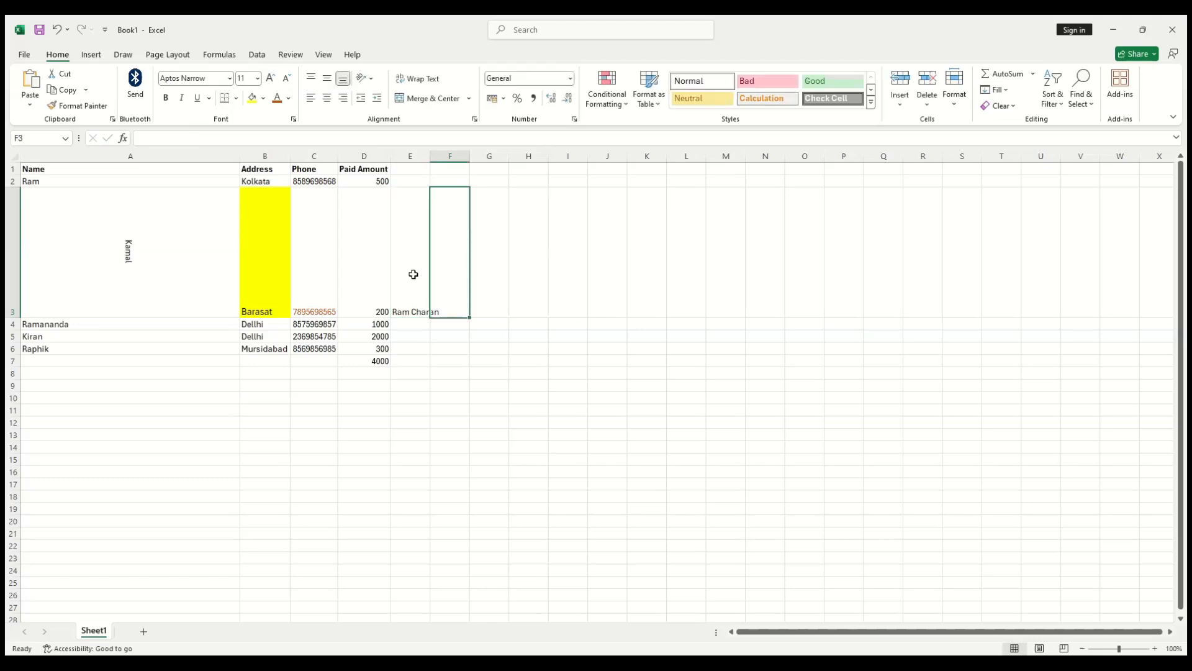
left_click(413, 274)
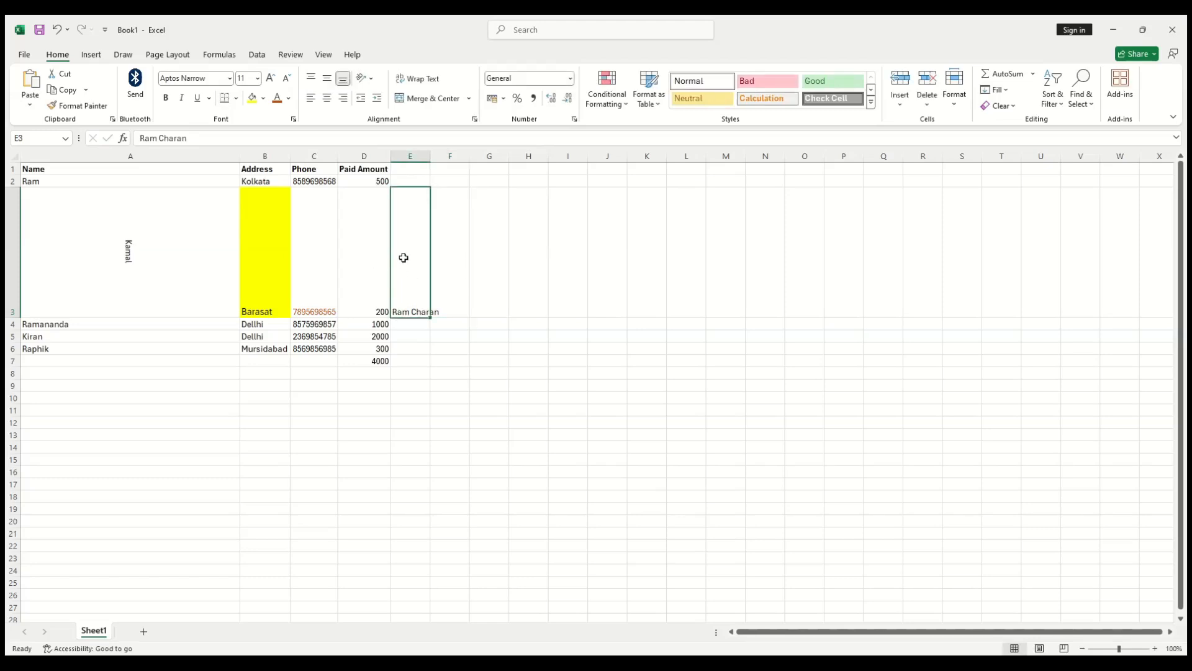
Step: AutoFit row 3's height and apply Wrap Text to the name in E3
double_click(2, 318)
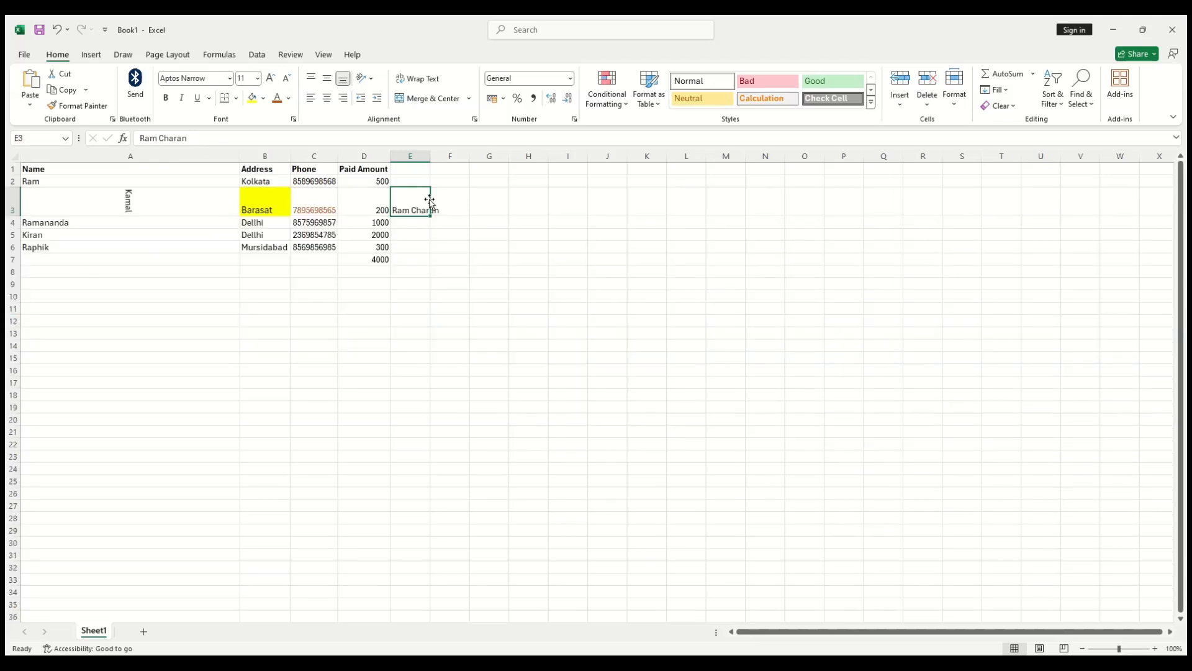
left_click(445, 293)
left_click(413, 213)
left_click(425, 79)
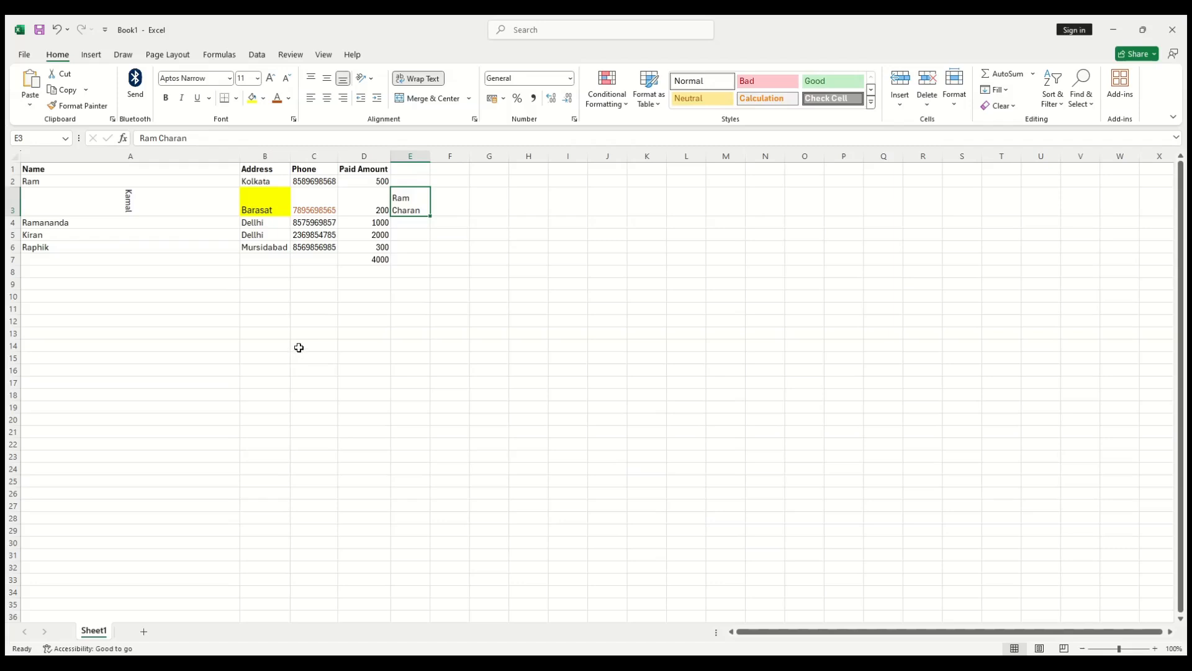
mouse_move(298, 348)
left_mouse_down()
mouse_move(548, 348)
mouse_move(552, 374)
left_mouse_up()
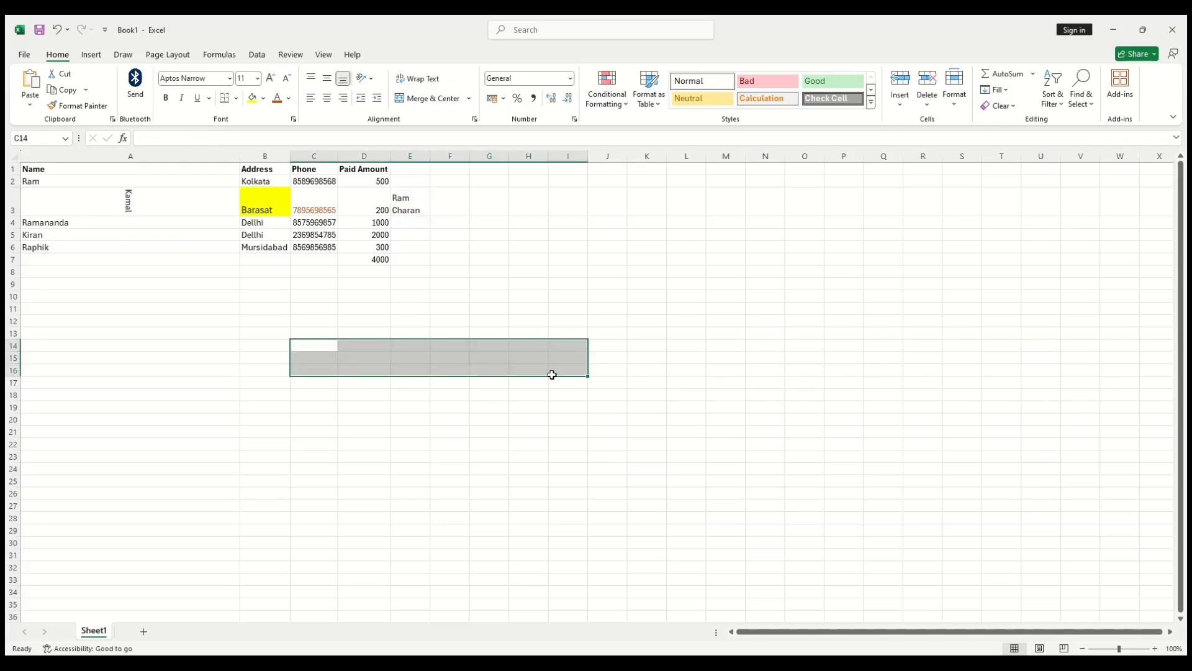
Step: Merge & Center C14:I16, then unmerge it back into separate cells
left_click(429, 100)
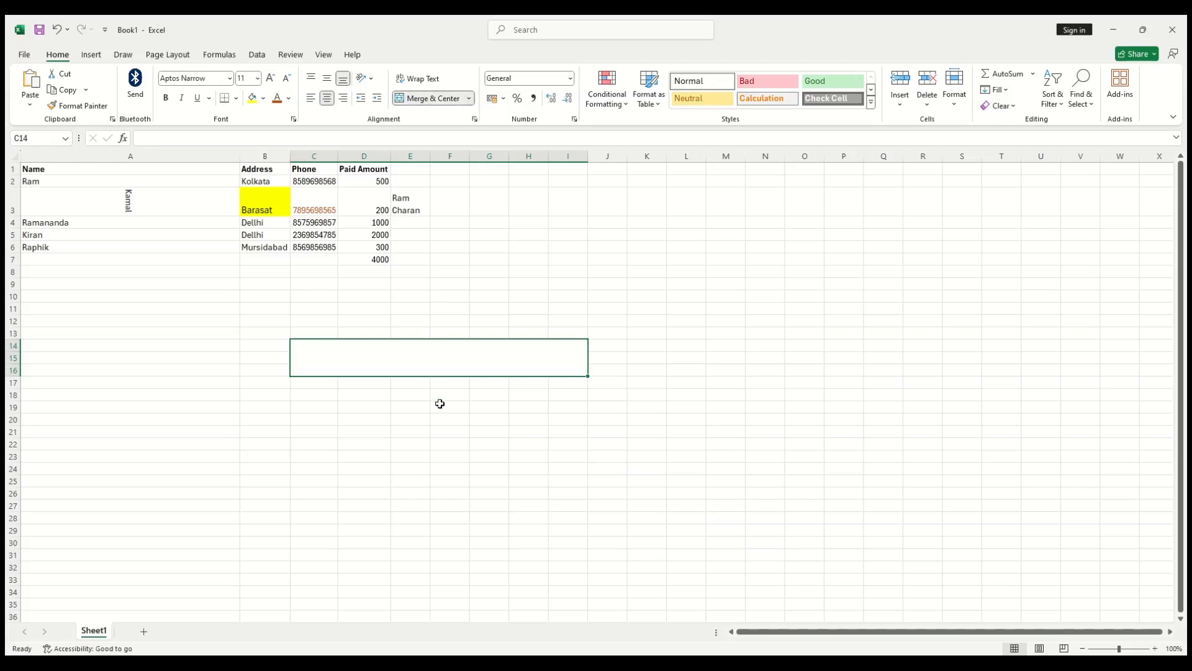
left_click(439, 402)
left_click(442, 368)
left_click(428, 98)
left_click(489, 419)
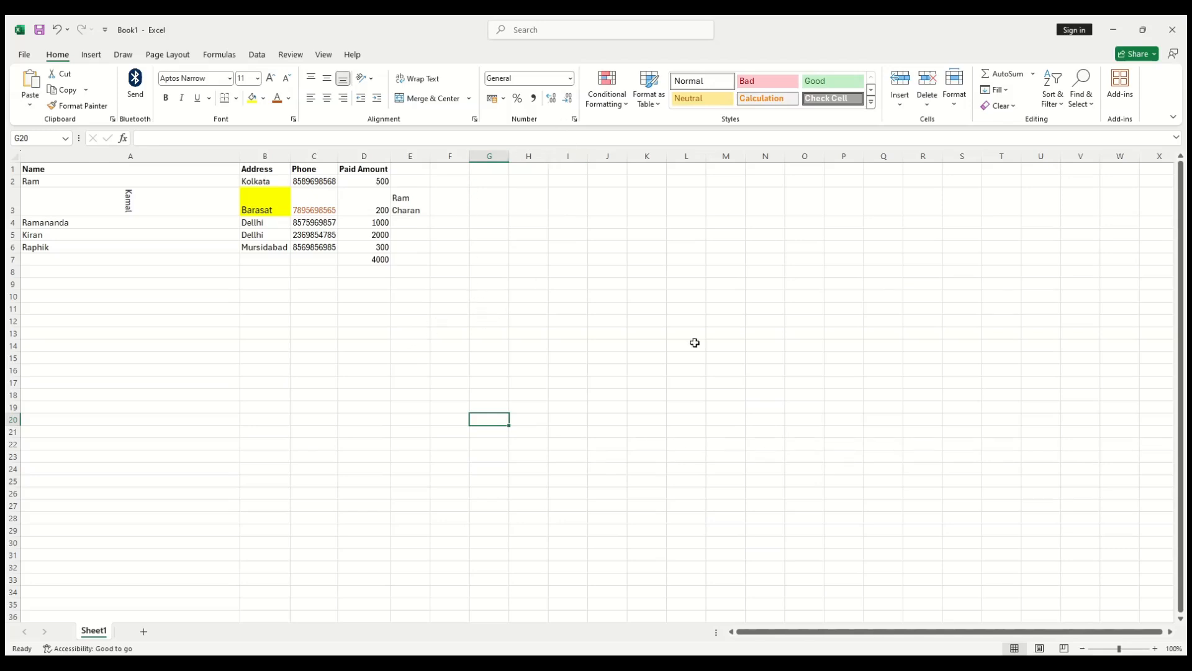
Step: Undo the E3 name entry, row resize and A3 alignment changes with Ctrl+Z
left_click(570, 81)
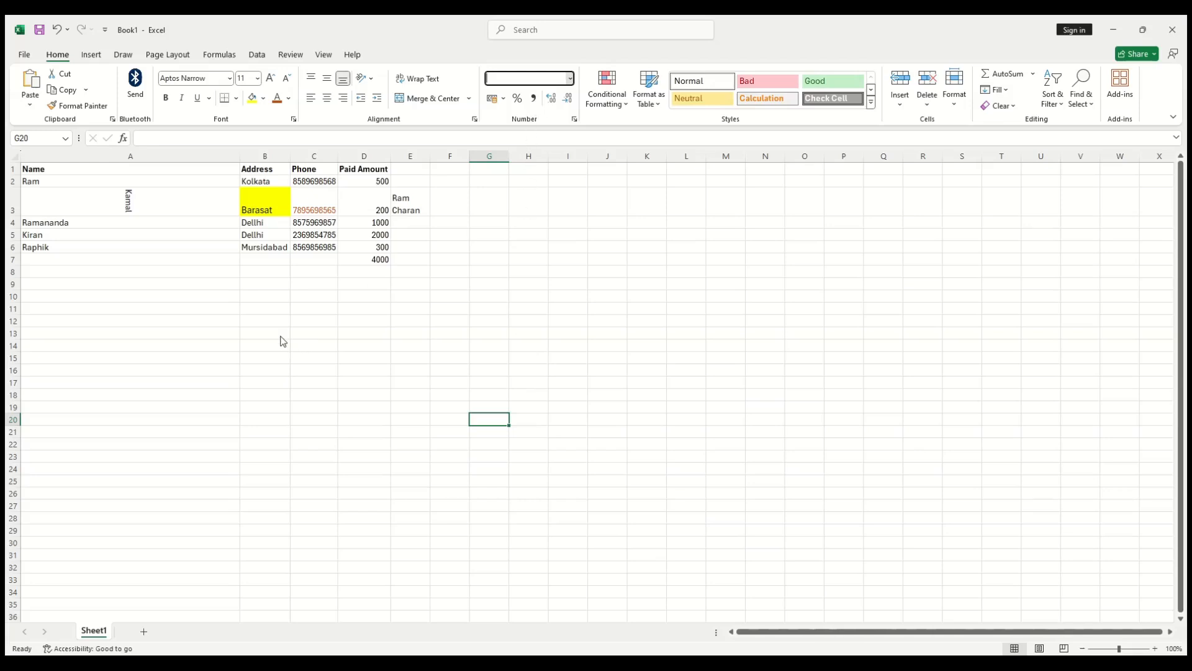
left_click(126, 200)
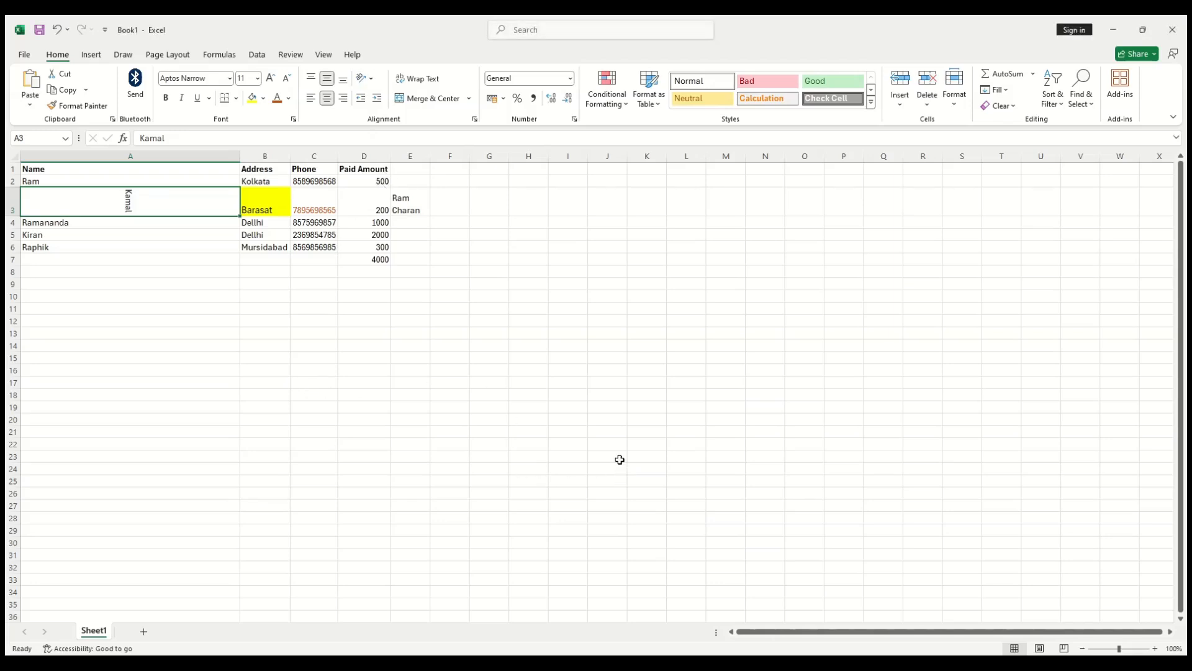
left_click(422, 442)
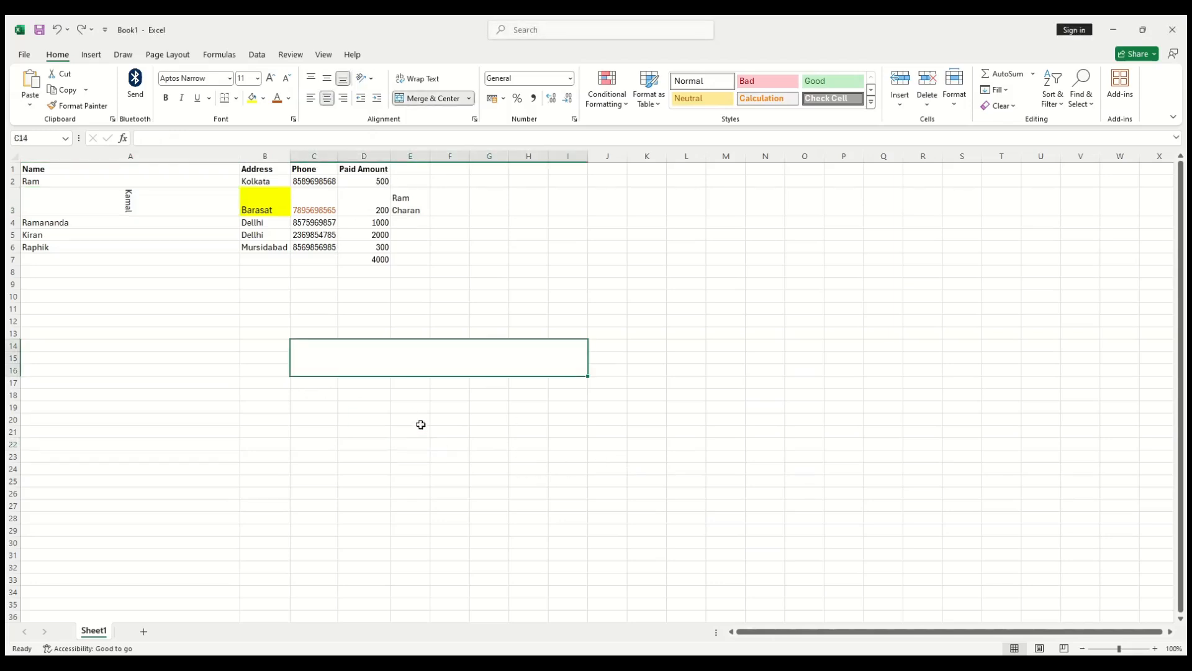
key("ctrl+z")
key("ctrl+z")
key("ctrl+z")
key("ctrl+z")
key("ctrl+z")
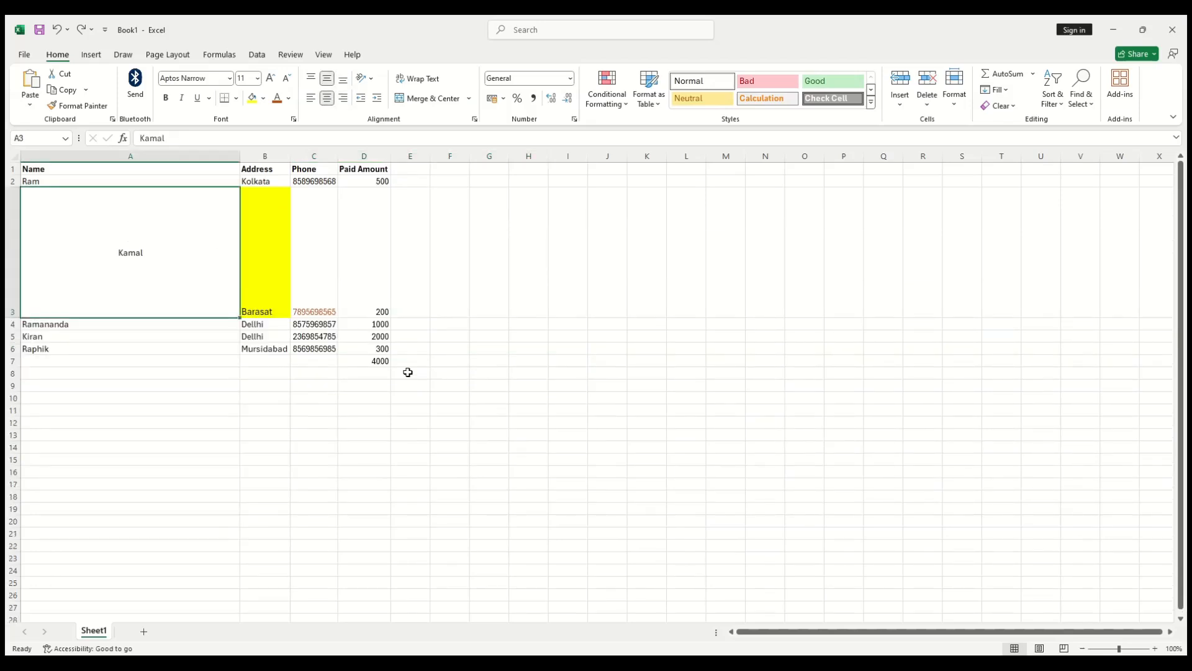
key("ctrl+z")
key("ctrl+z")
key("ctrl+z")
key("ctrl+z")
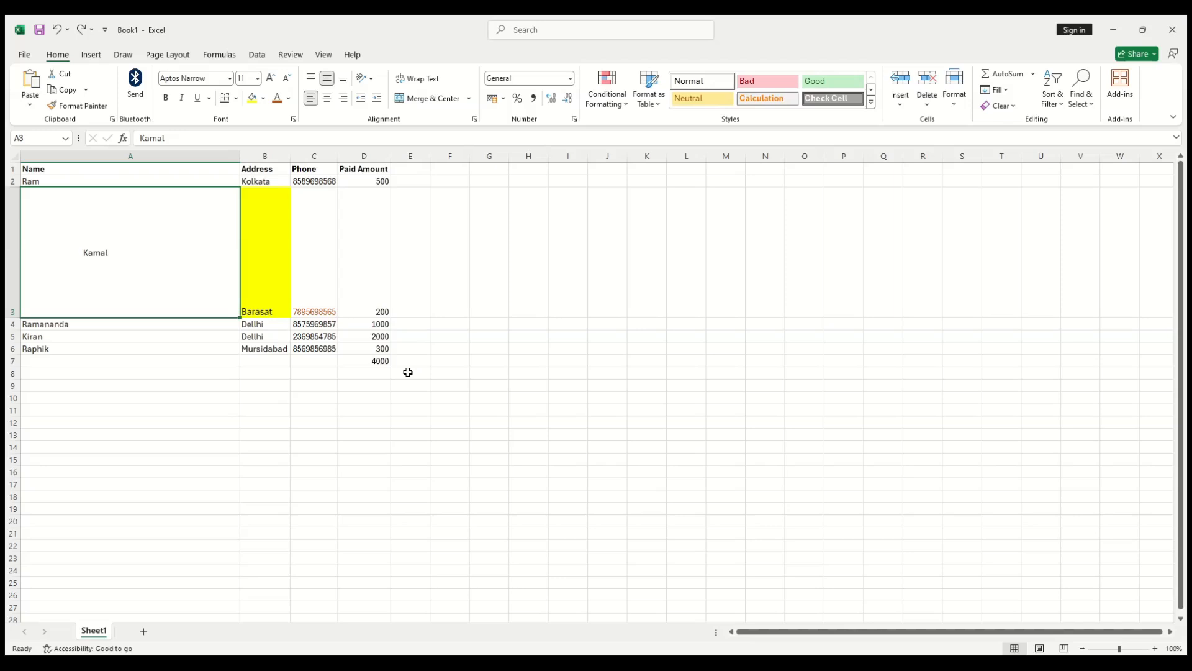
key("ctrl+z")
key("ctrl+z")
key("ctrl+z")
key("ctrl+z")
key("ctrl+z")
key("ctrl+z")
key("ctrl+z")
key("ctrl+z")
key("ctrl+z")
key("ctrl+z")
key("ctrl+z")
Step: Undo the remaining formatting and the column A and row 3 resizing
left_click(62, 31)
left_click(62, 31)
left_click(62, 31)
left_click(60, 31)
left_click(60, 31)
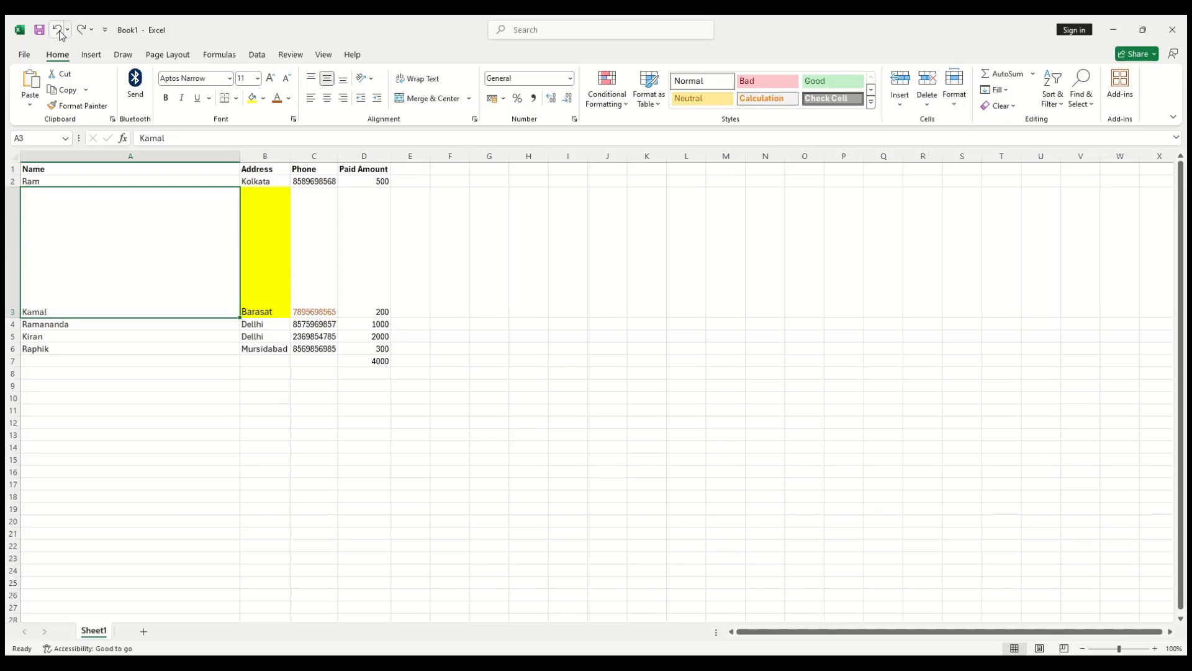
left_click(61, 31)
left_click(60, 31)
left_click(60, 31)
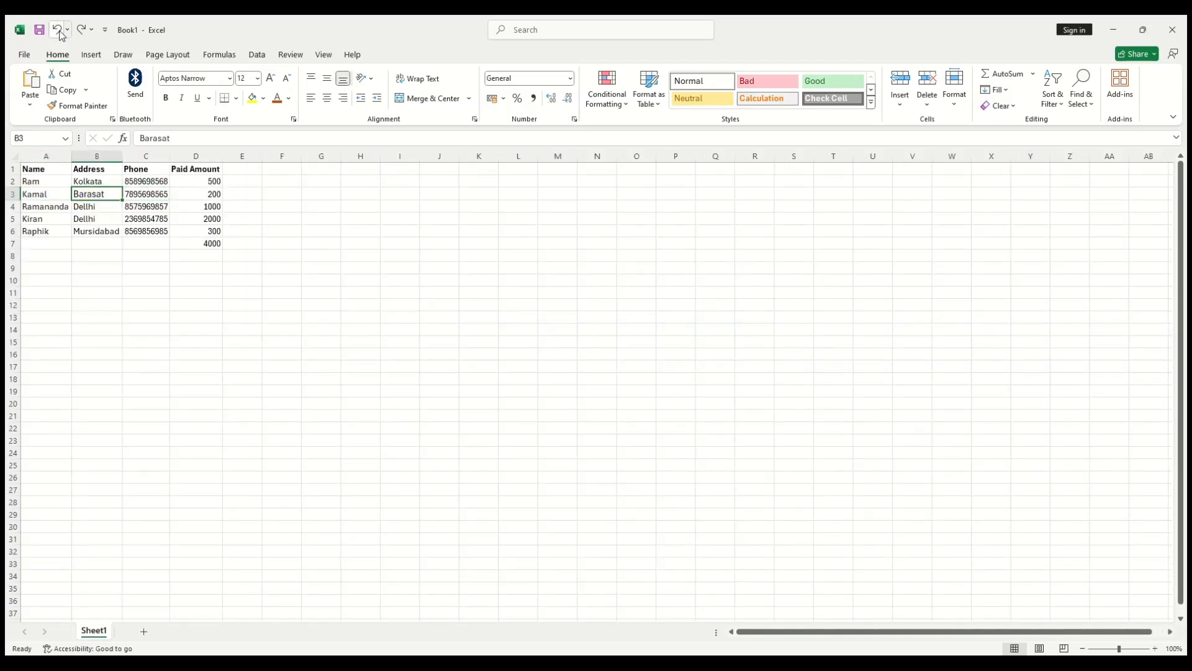
left_click(321, 257)
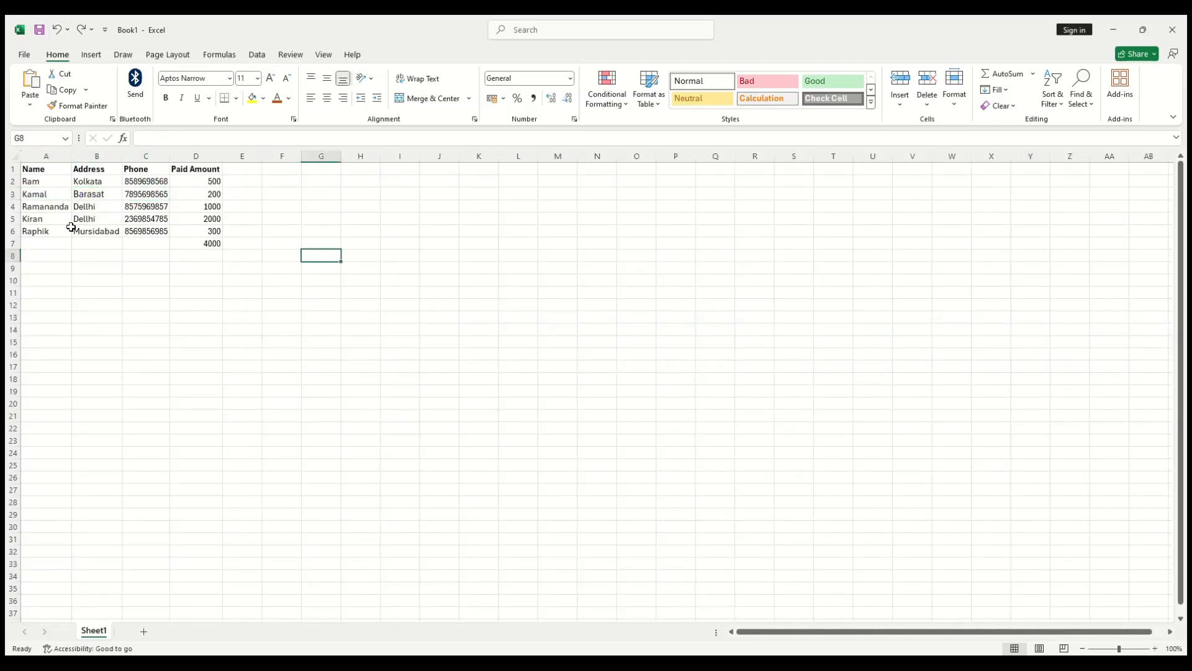
Step: Format the Paid Amount values D2:D6 as Number with two decimals
left_click_drag(213, 182, 212, 228)
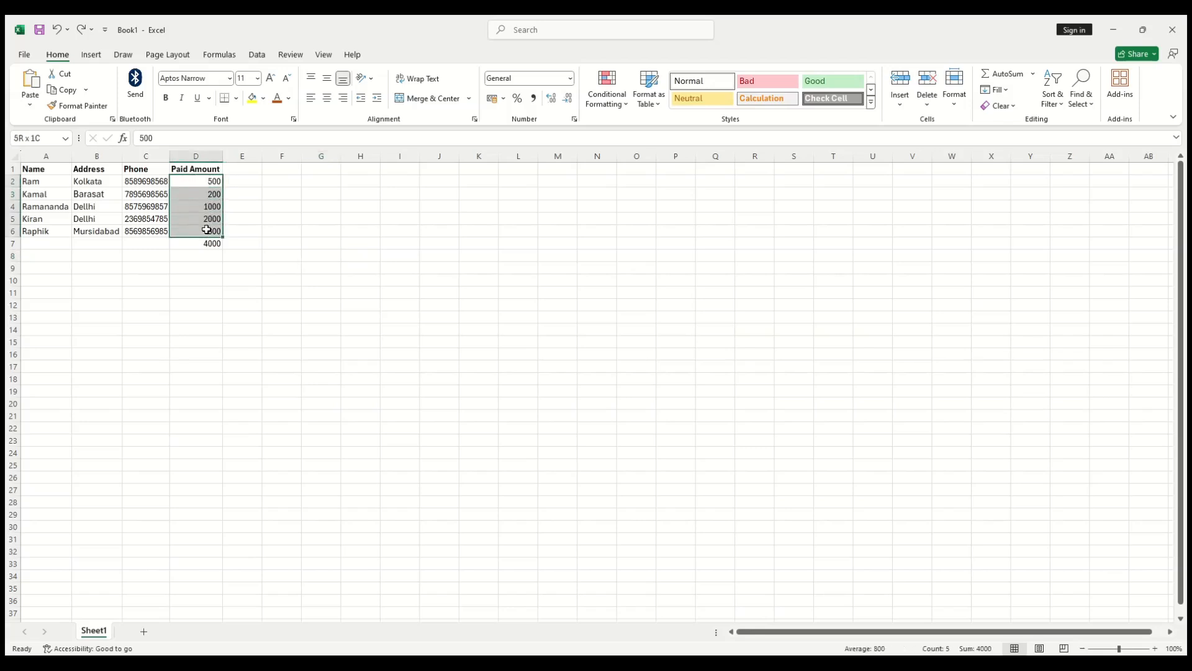
left_click(565, 78)
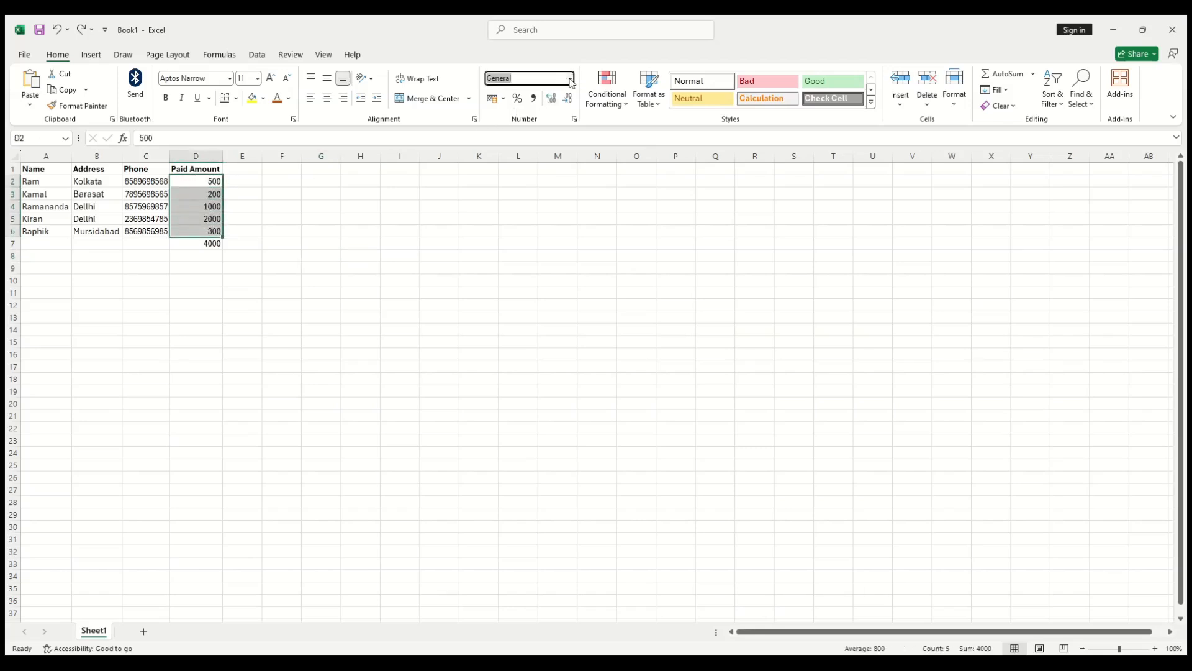
key("BackSpace")
type("Number")
key("Return")
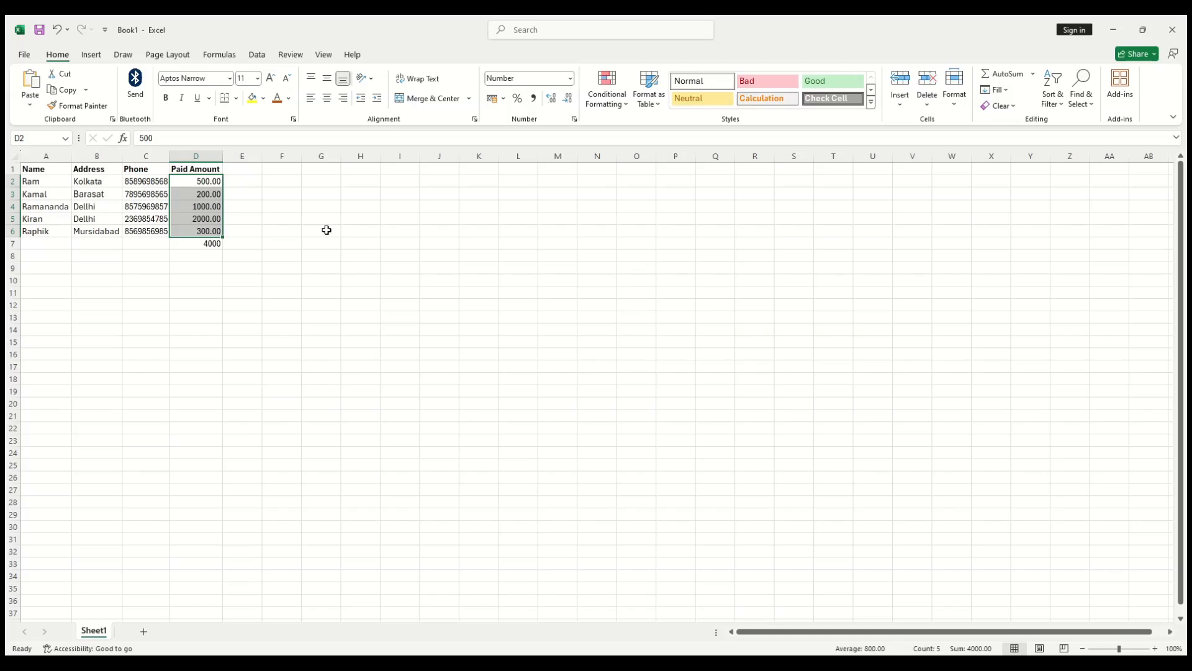
left_click_drag(346, 247, 349, 257)
left_click_drag(144, 184, 145, 231)
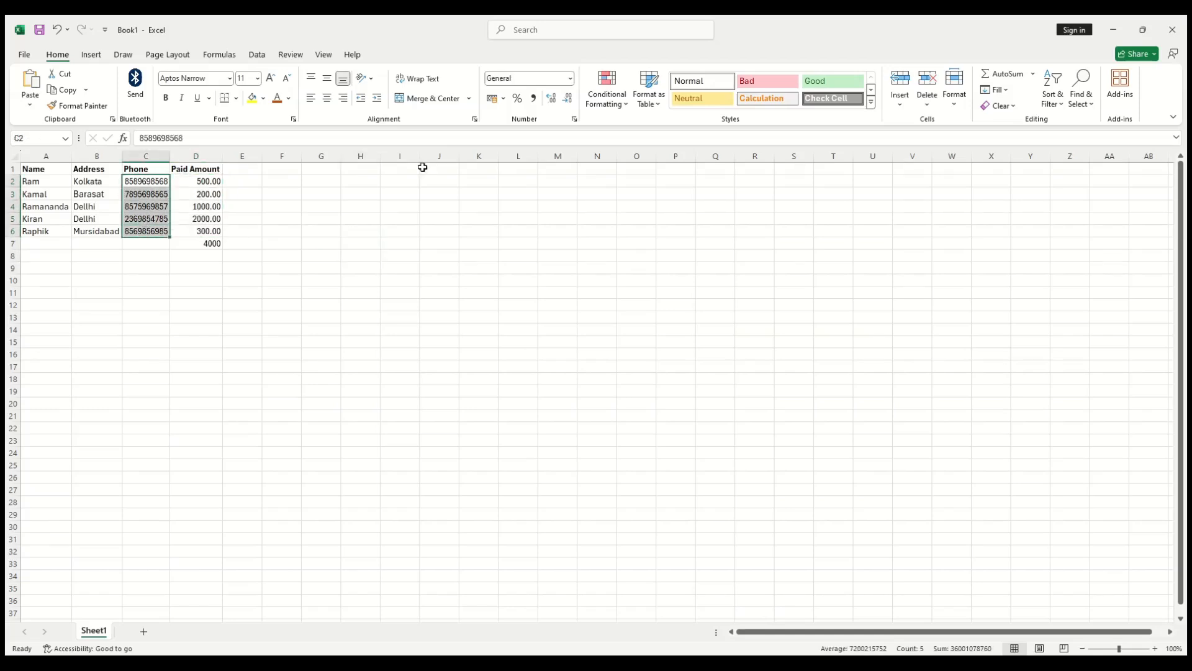
left_click(570, 79)
Step: Enter a trial date, 10-12-2024, in cell F4
left_click(273, 205)
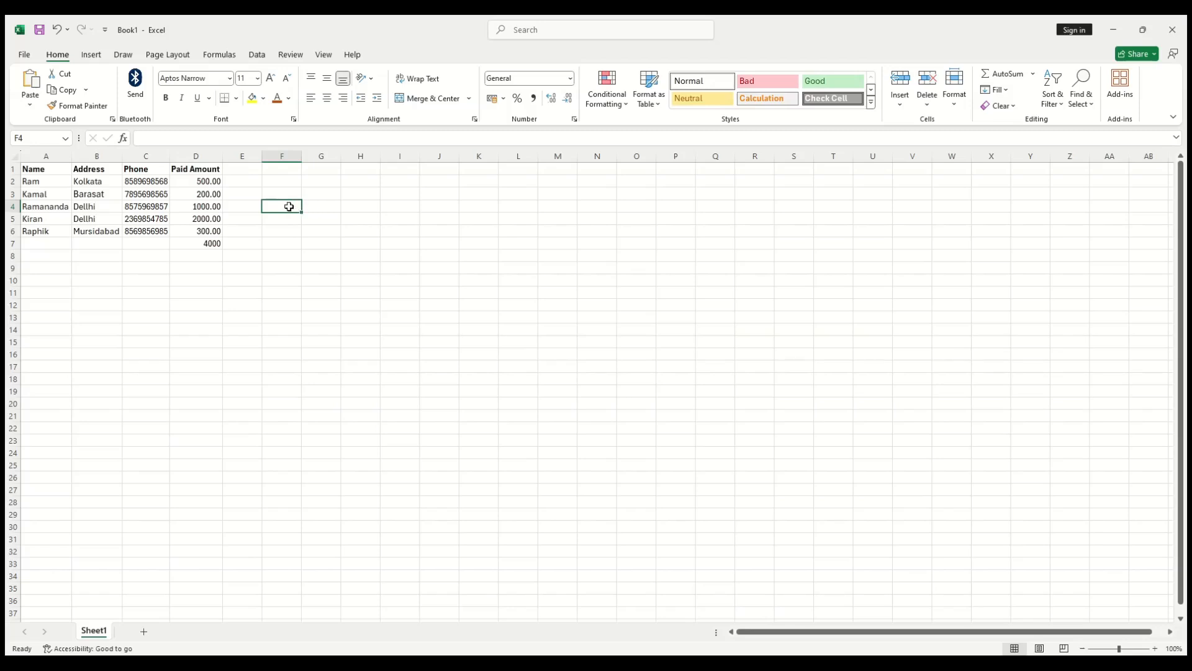
type("10-12-2024")
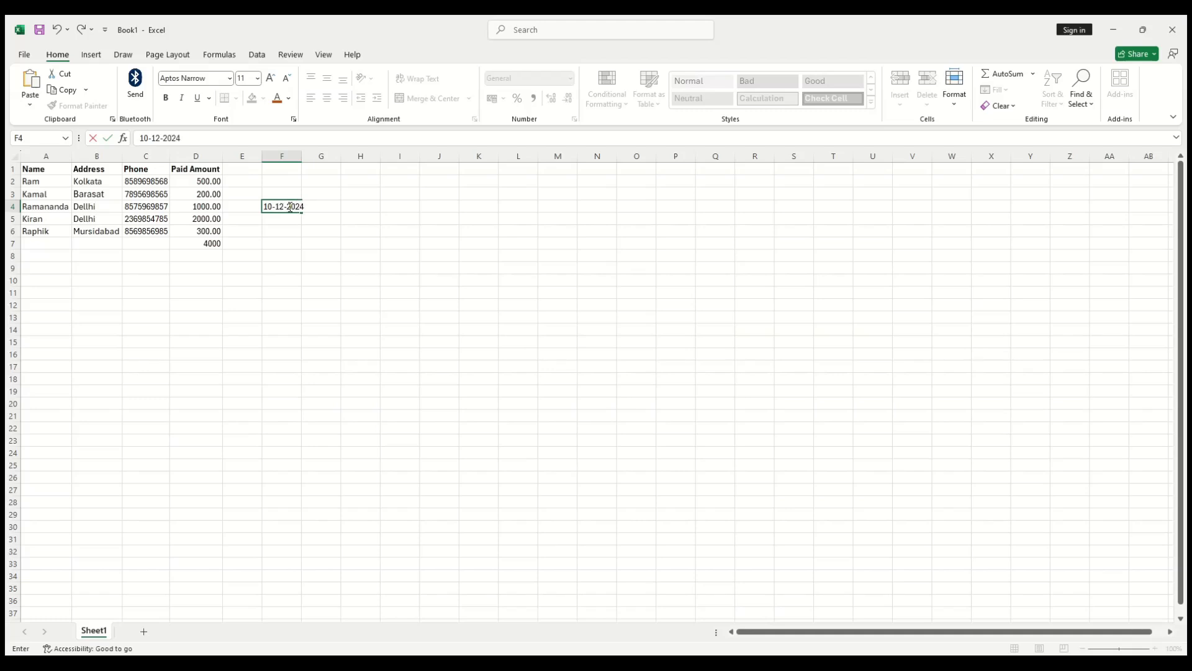
key("Return")
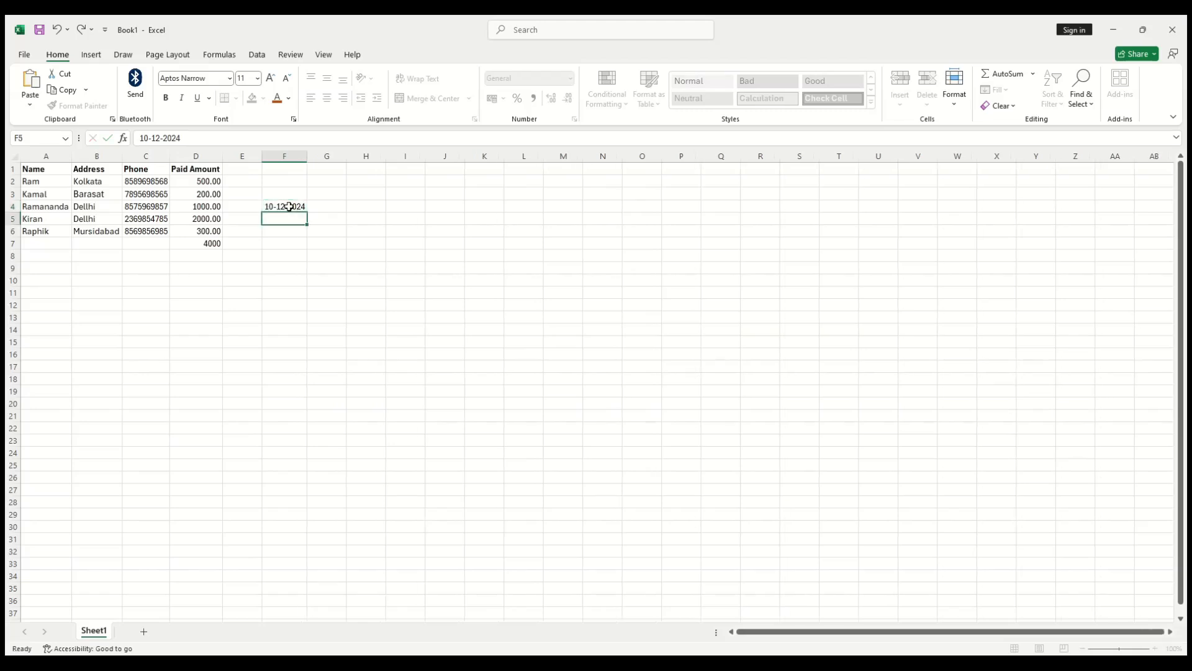
left_click(289, 206)
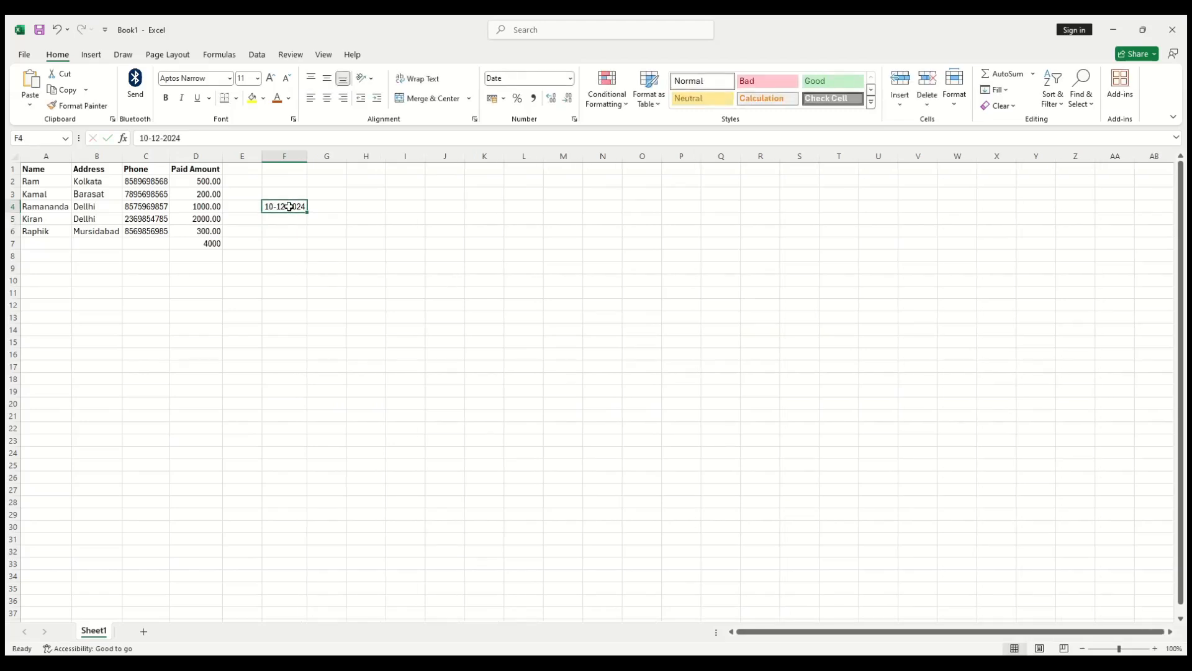
key("Up")
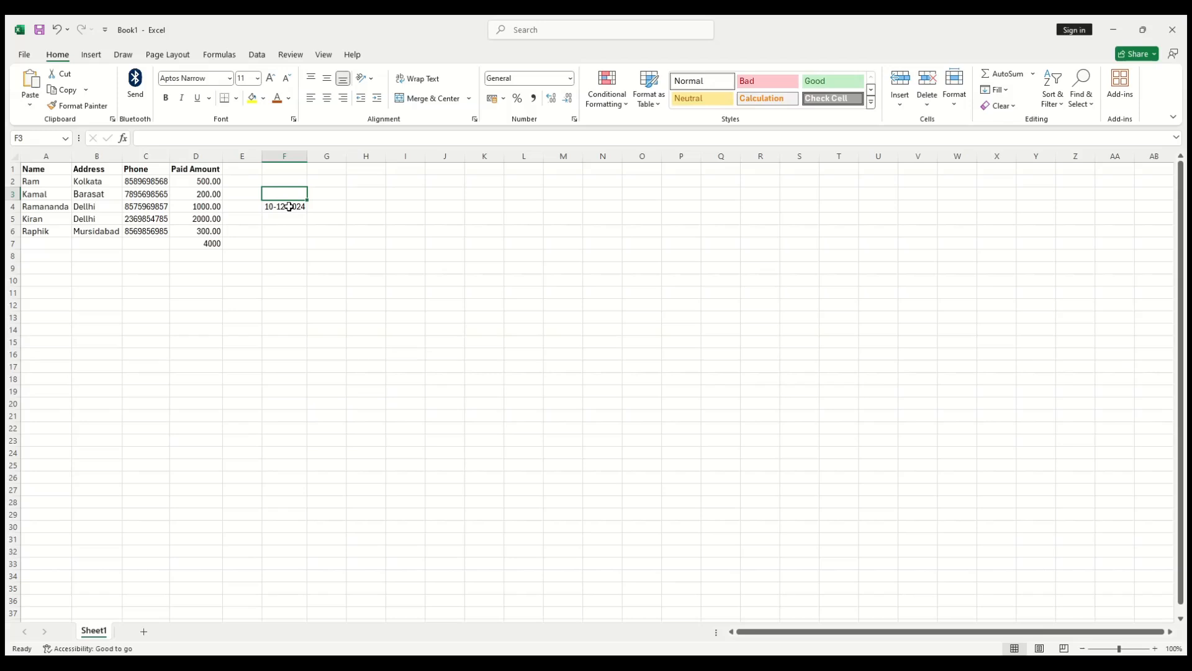
Step: Put 25-11-2024 in F4 and 10-02-2003 in F3, correcting the year typos
left_click(288, 206)
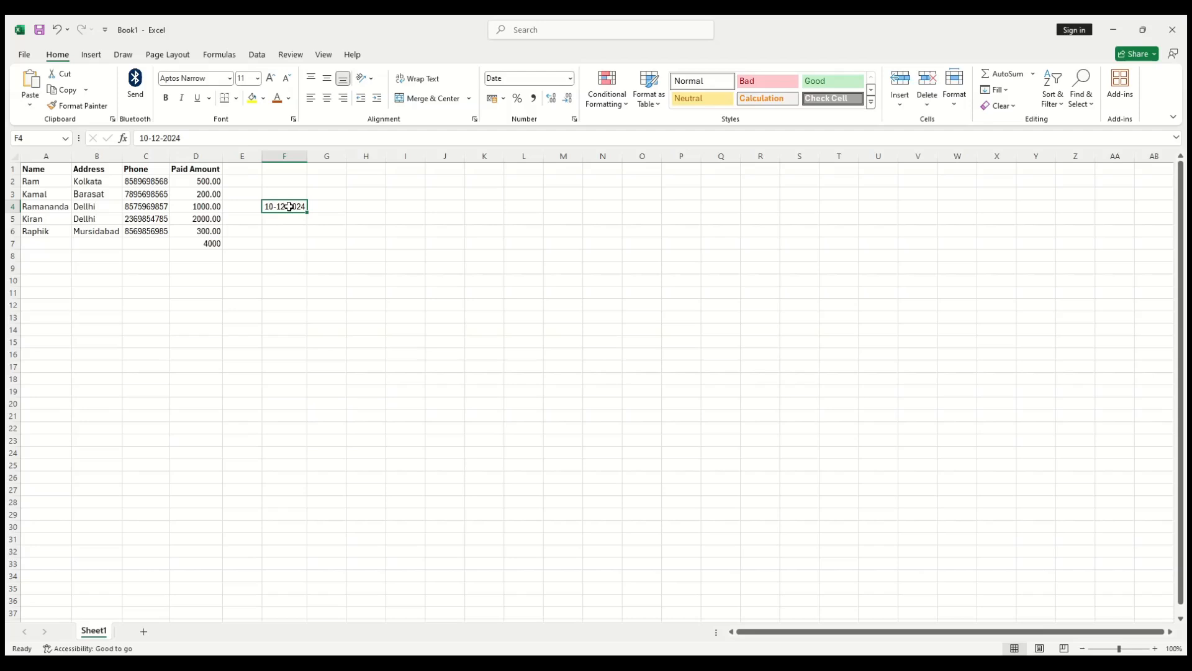
type("25-11")
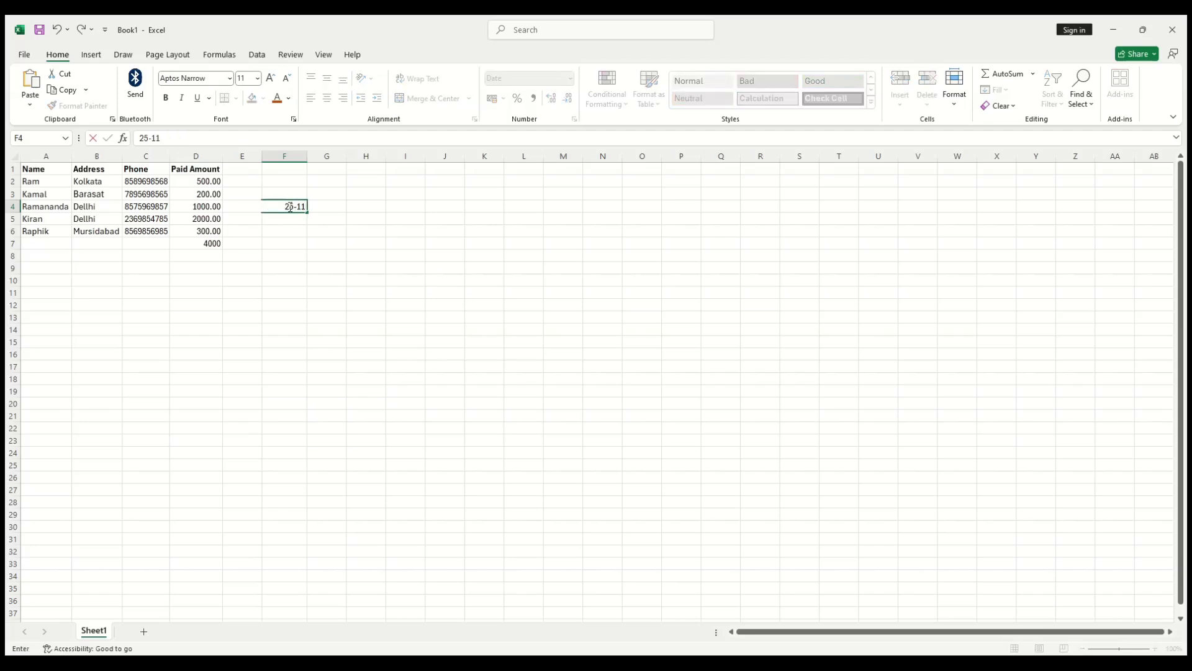
type("-2024")
key("Up")
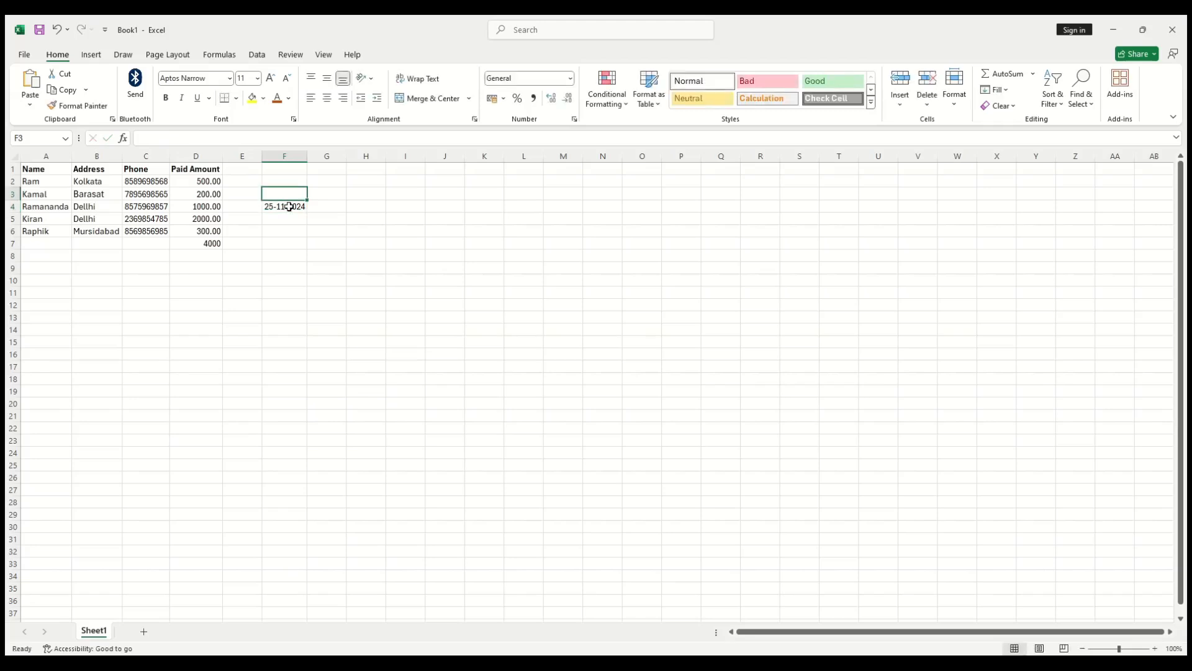
type("10-")
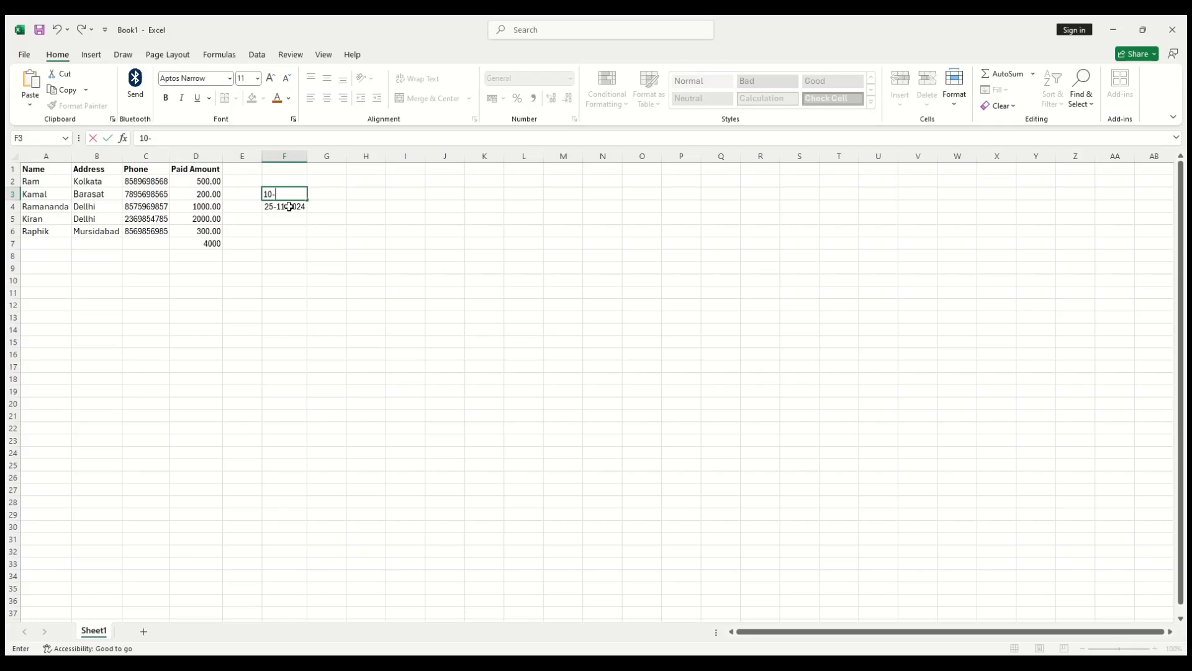
type("02")
type("-20")
type("2")
key("BackSpace")
key("BackSpace")
type("200")
key("BackSpace")
key("BackSpace")
type("003")
key("Return")
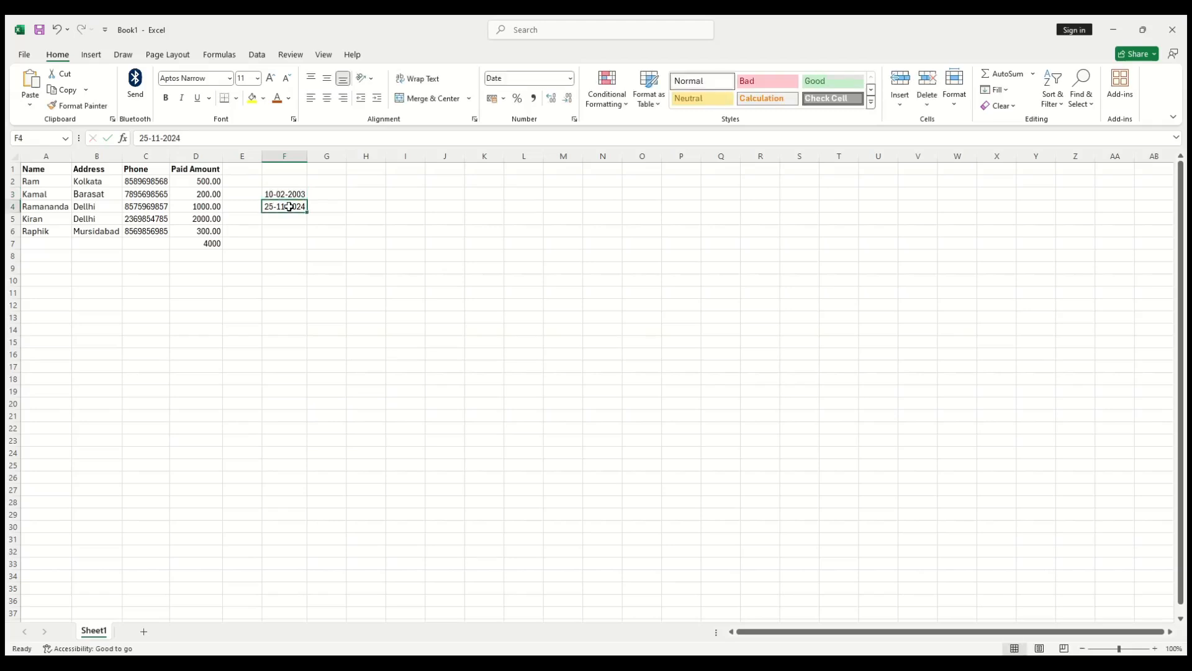
key("Return")
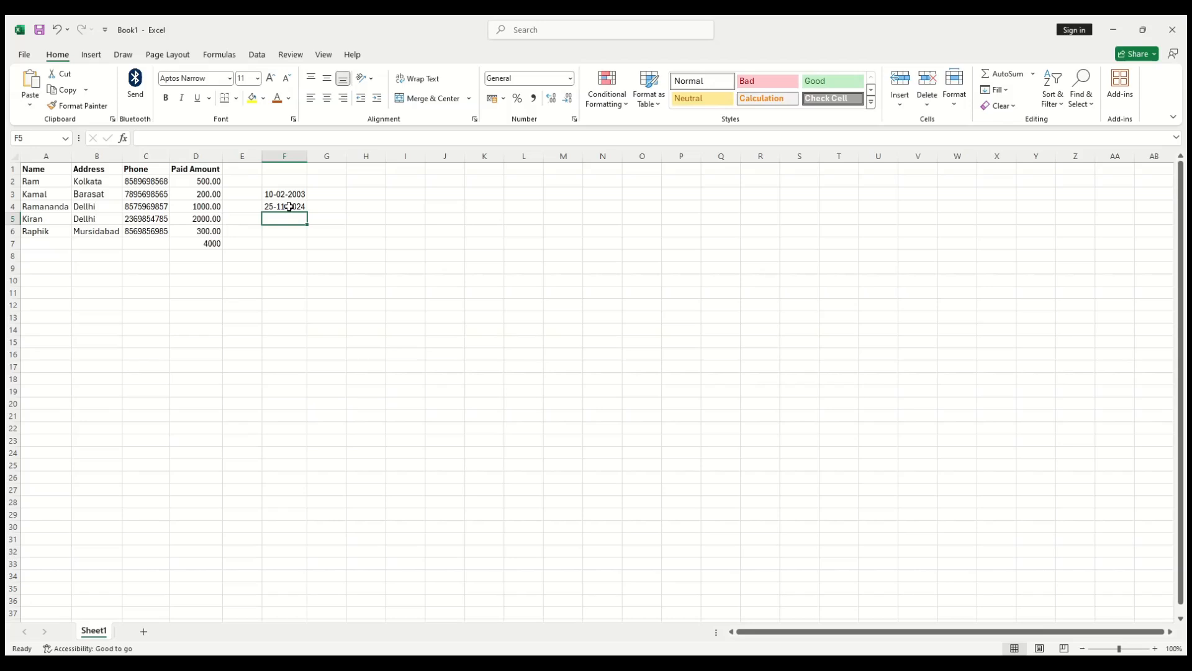
Step: Calculate the date difference =F4-F3 in F5, then clear all values from column F
type("=")
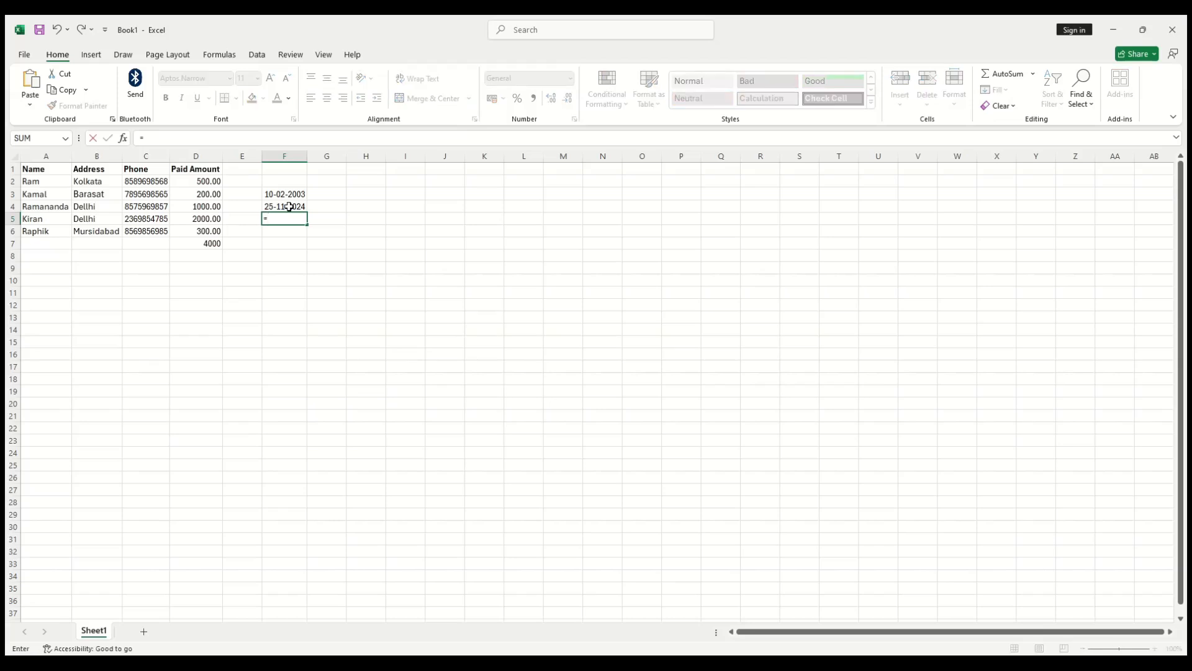
left_click(288, 207)
type("-")
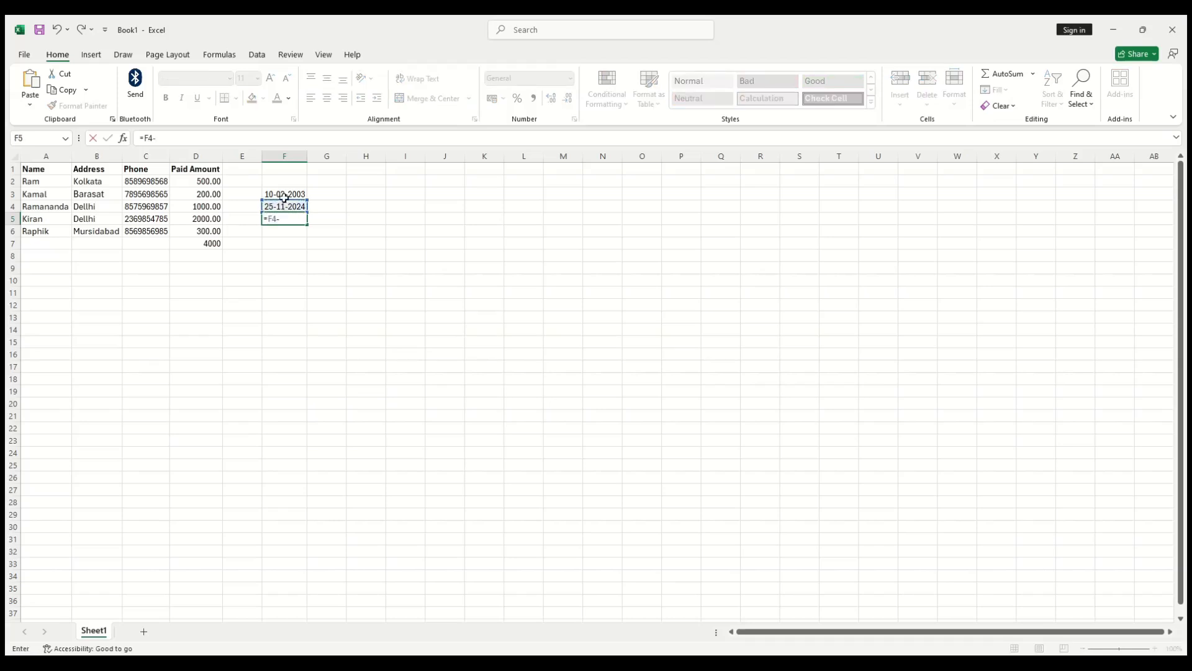
left_click(283, 195)
key("Return")
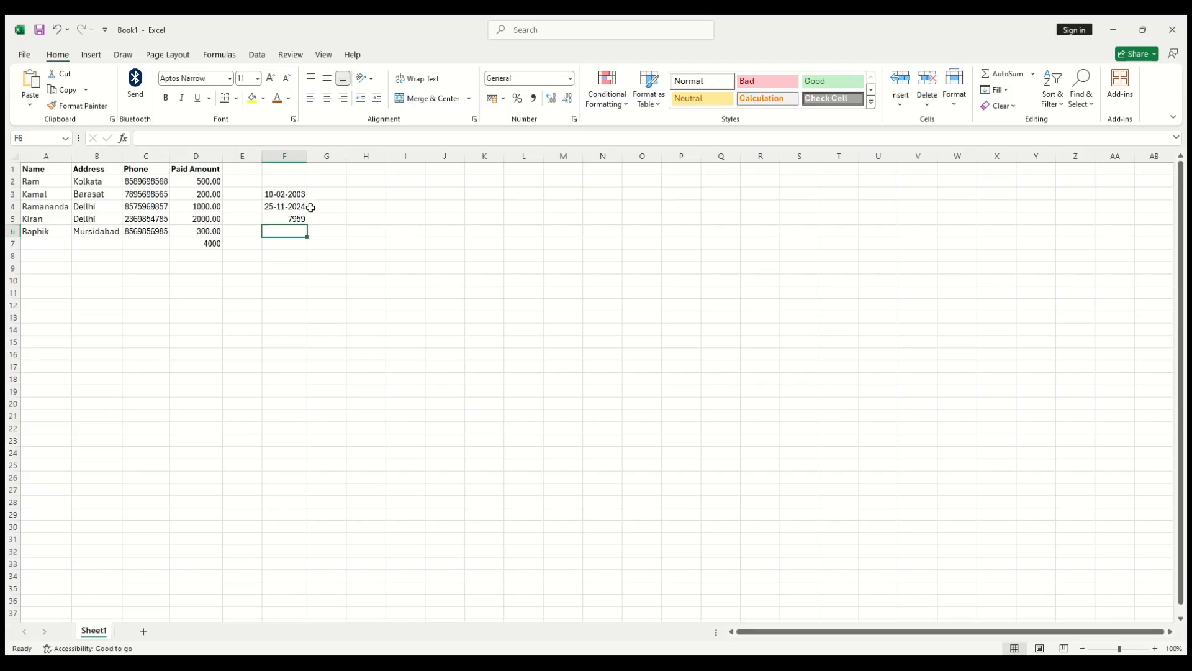
left_click_drag(282, 186, 277, 230)
key("Delete")
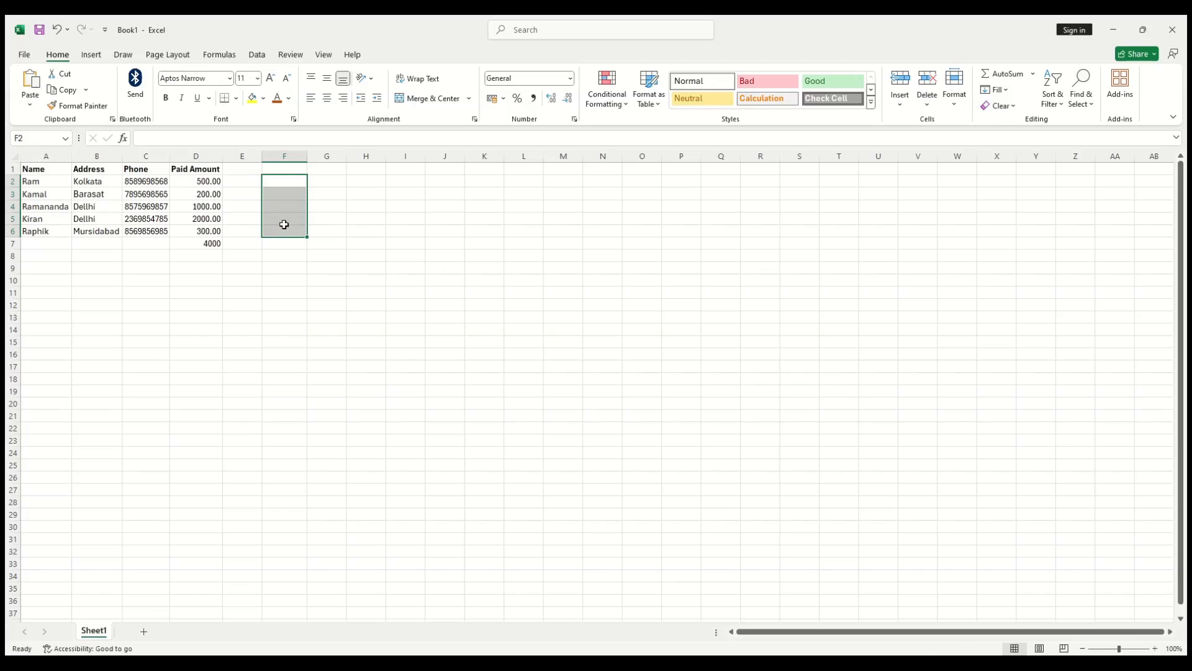
Step: Apply the Check Cell style to phone number C3, then revert it to Normal
left_click(393, 246)
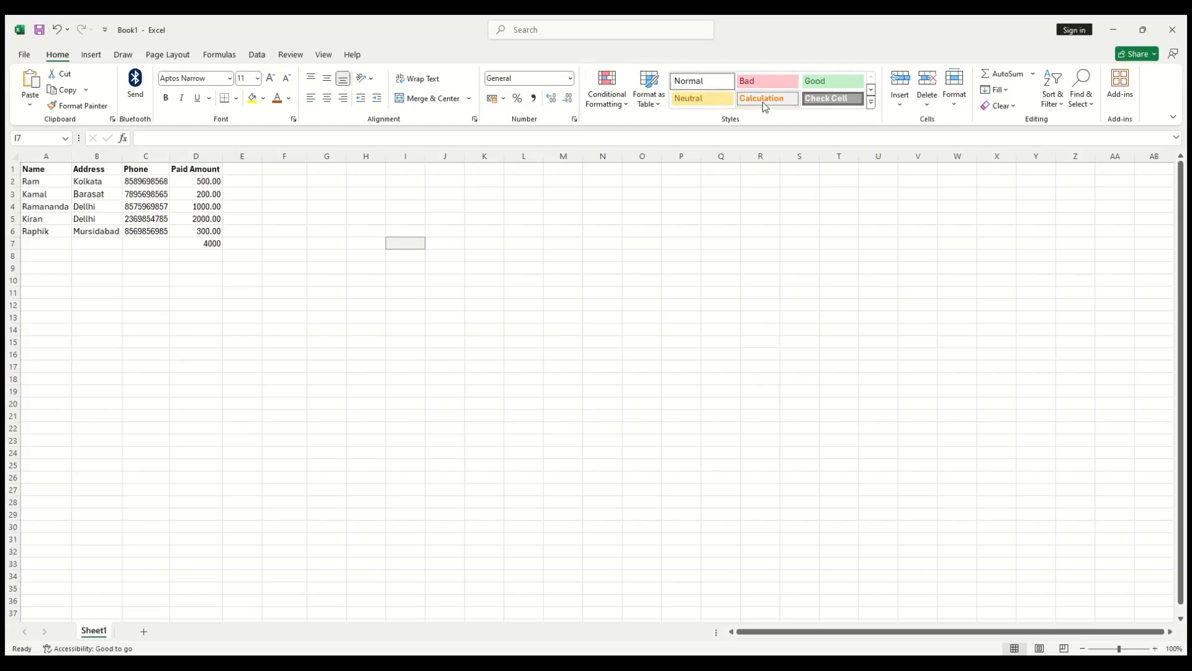
left_click(161, 192)
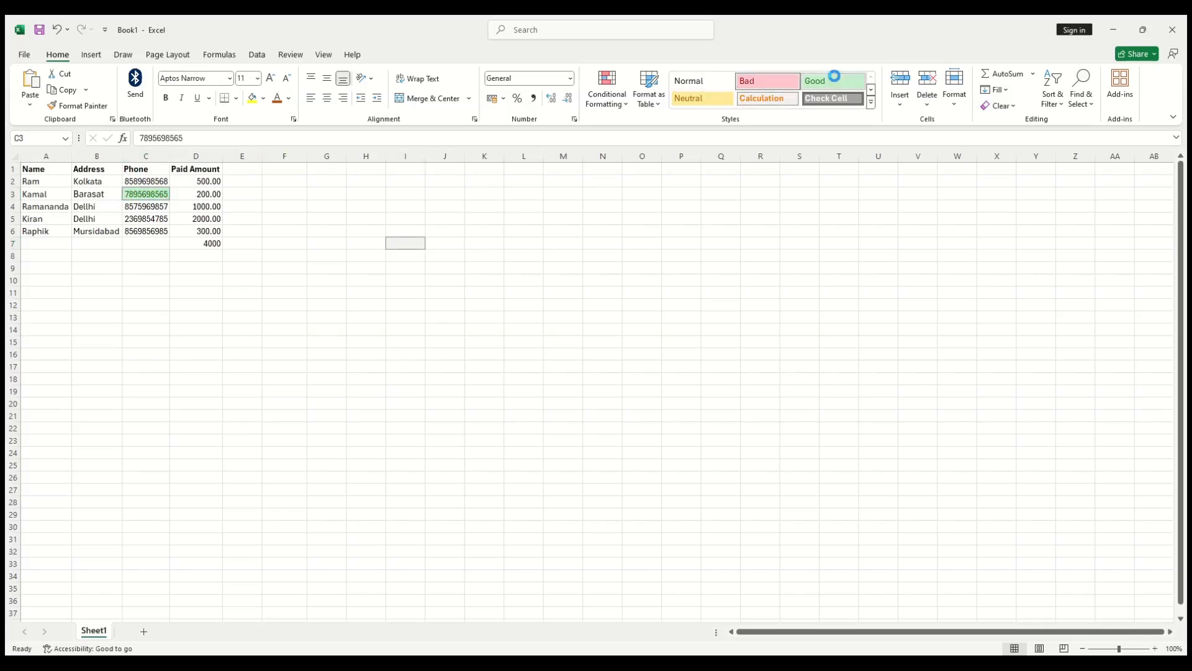
left_click(836, 96)
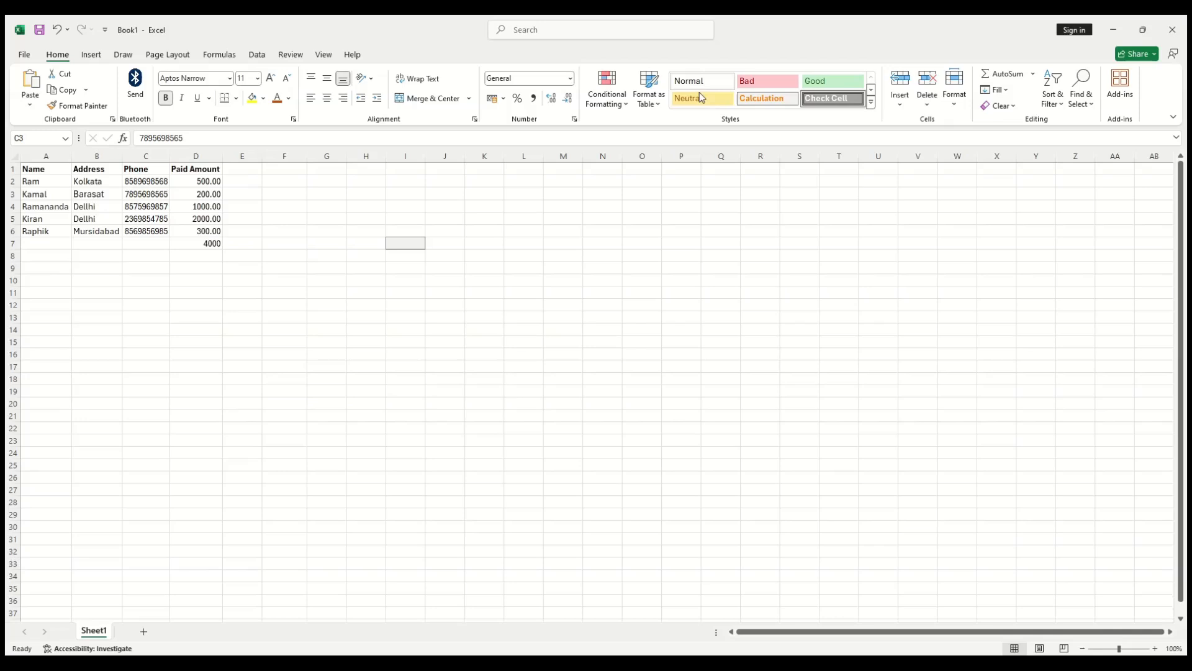
left_click(702, 86)
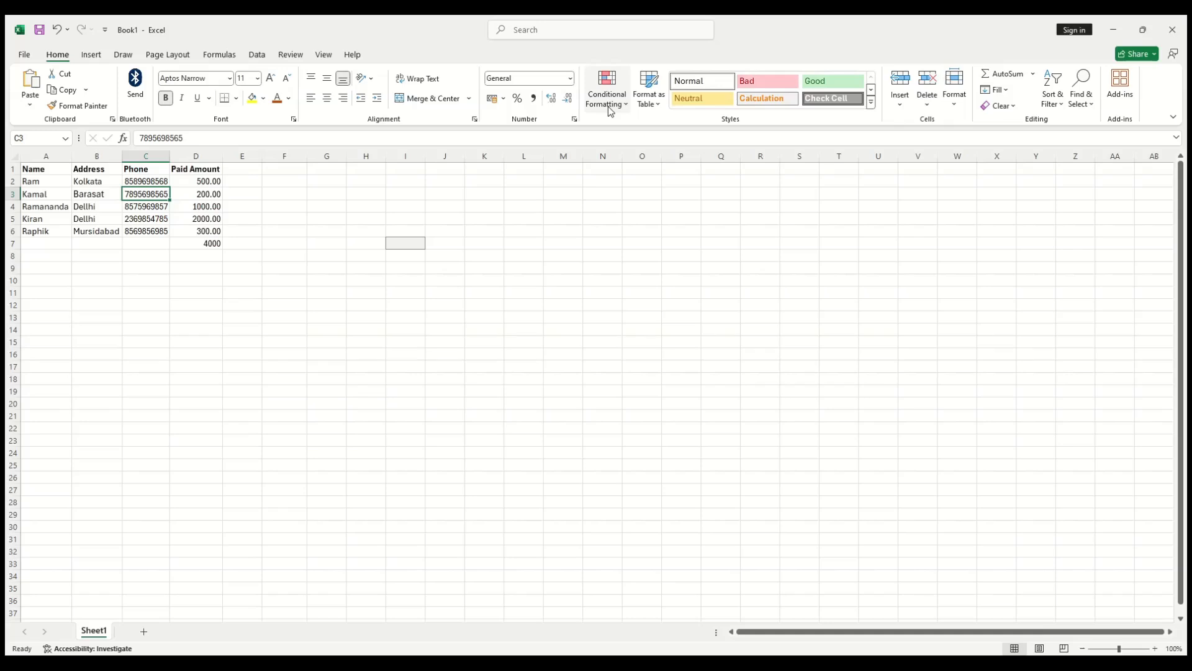
left_click(211, 152)
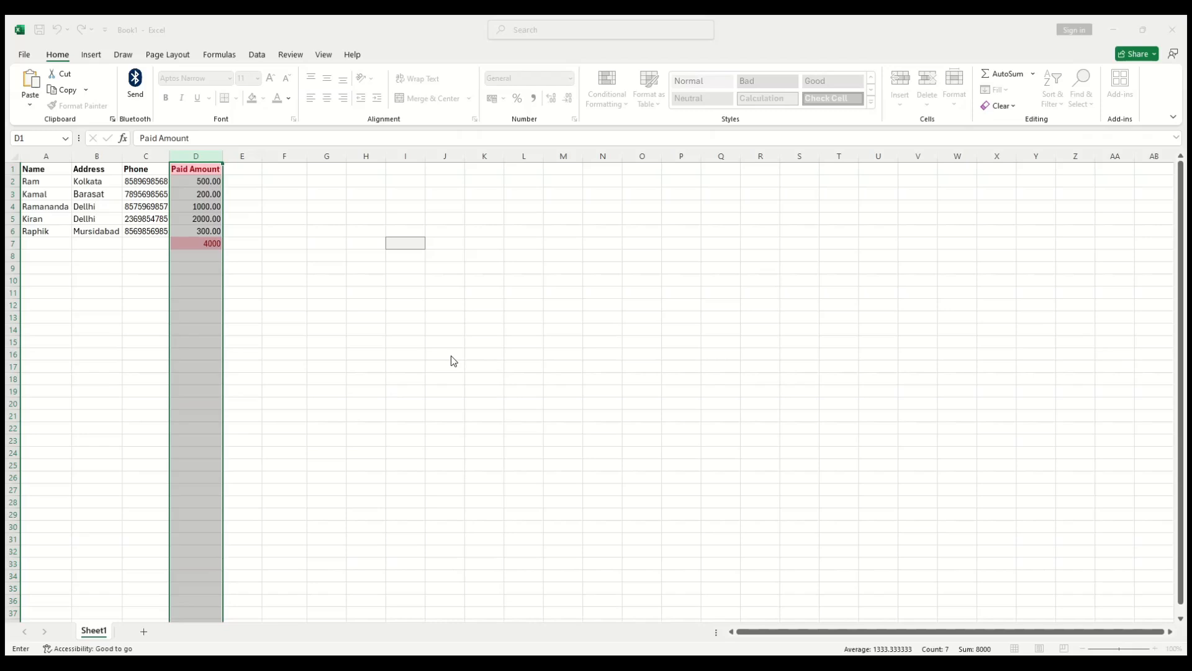
Step: Highlight Paid Amount values greater than 500 in red
type("500")
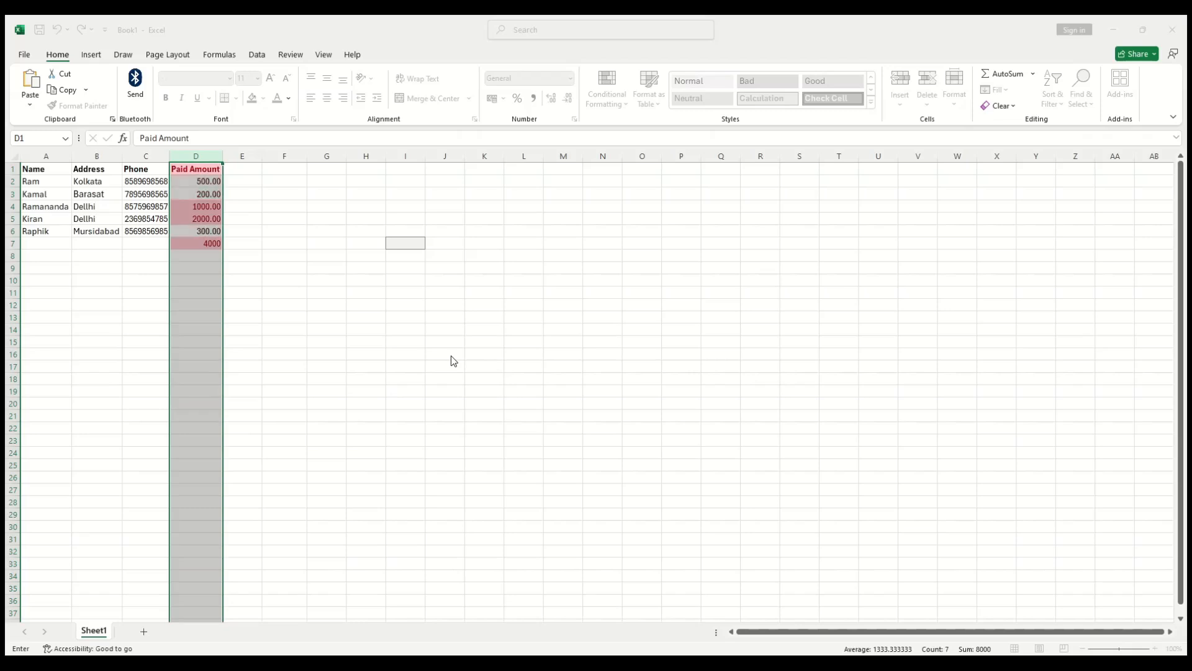
left_click(542, 371)
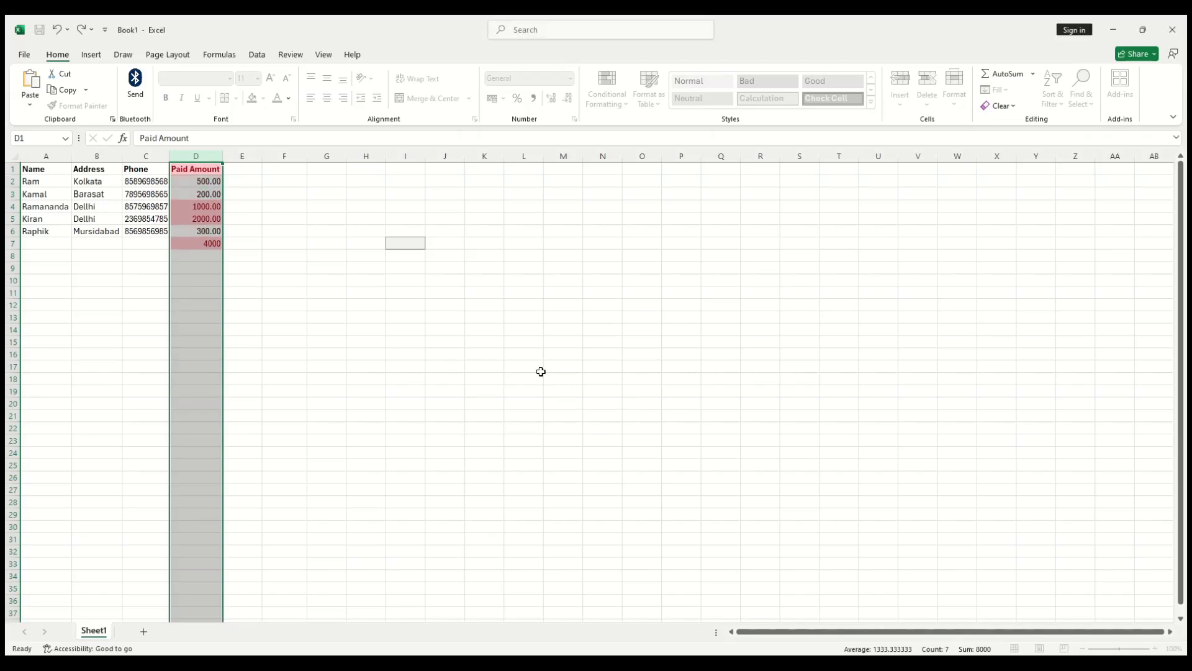
left_click(368, 394)
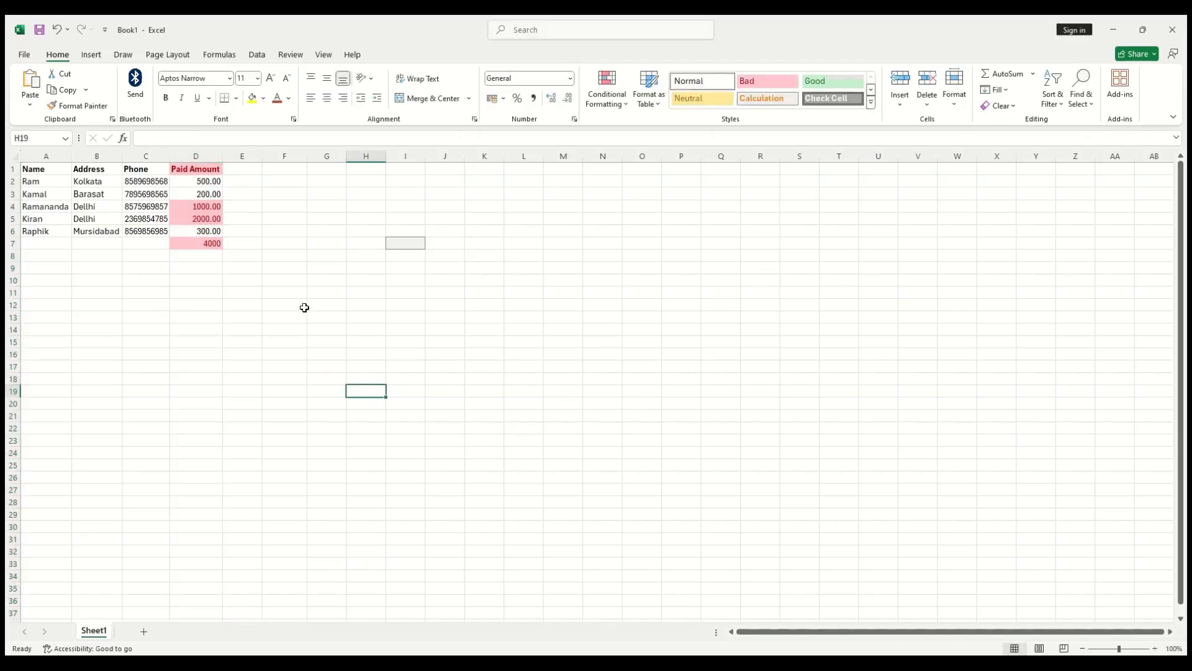
left_click(185, 167)
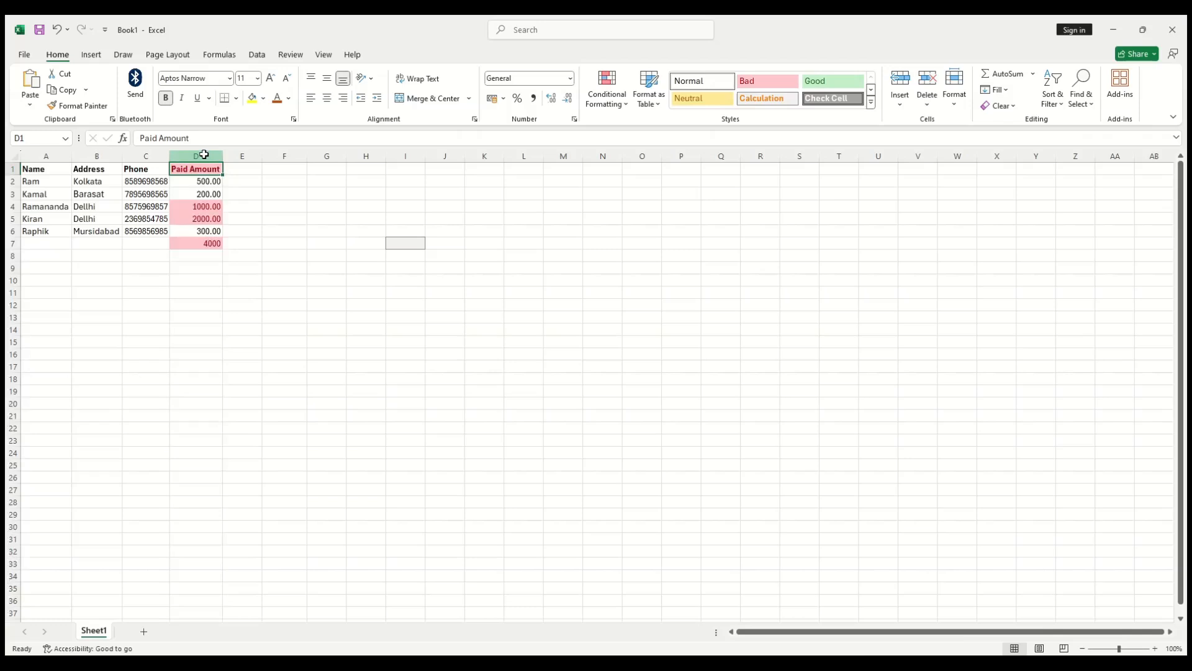
left_click(205, 155)
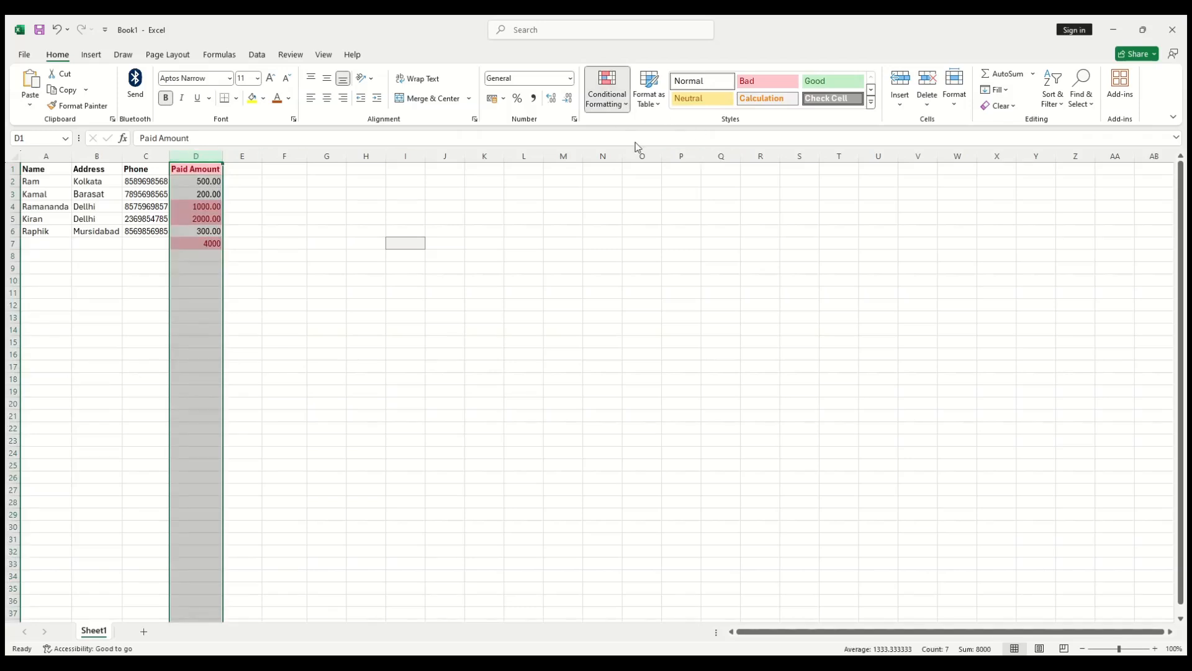
Step: Add a Less Than 500.0 rule giving the remaining Paid Amount values a green fill
left_click(763, 130)
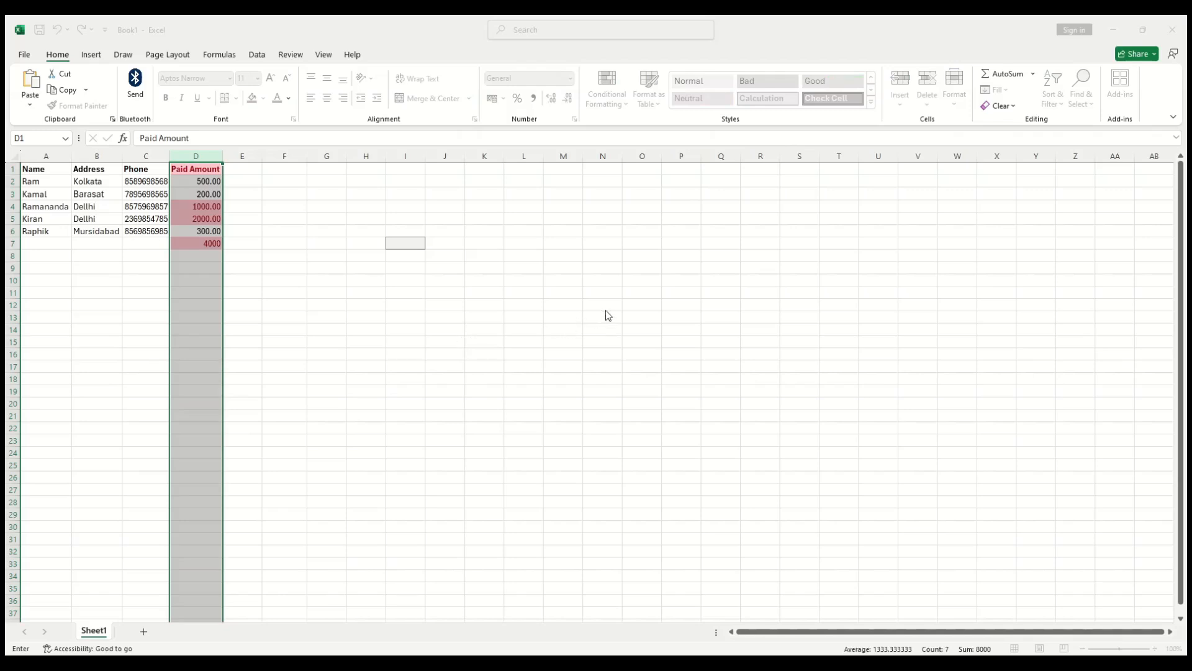
left_click(603, 365)
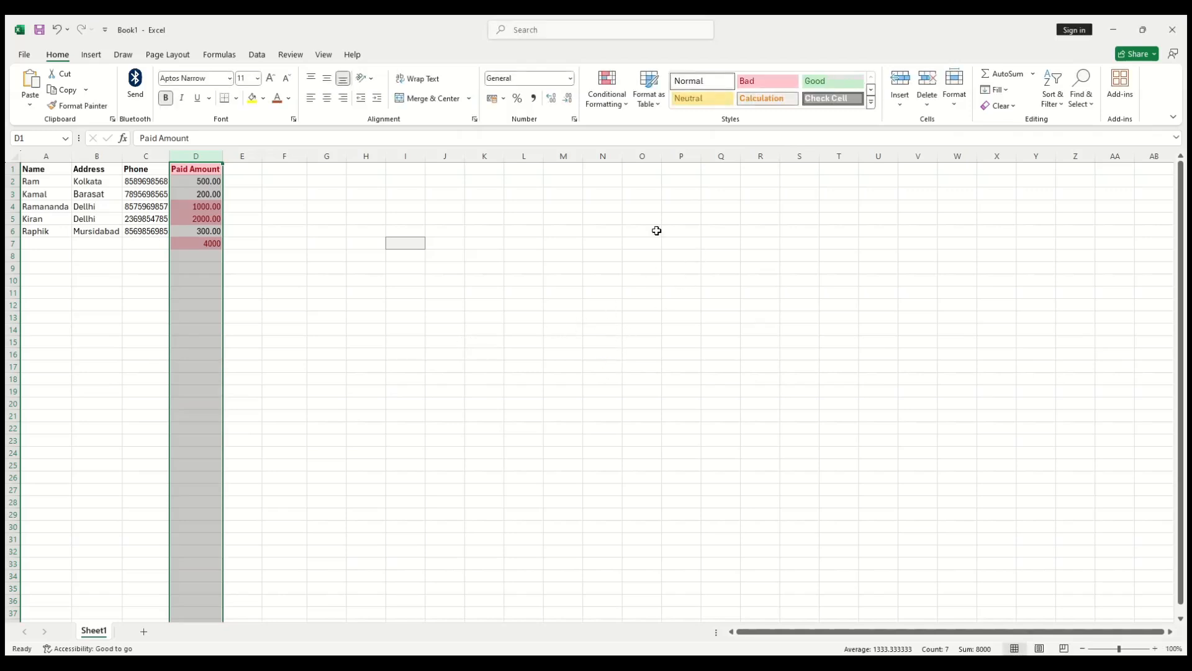
left_click(611, 93)
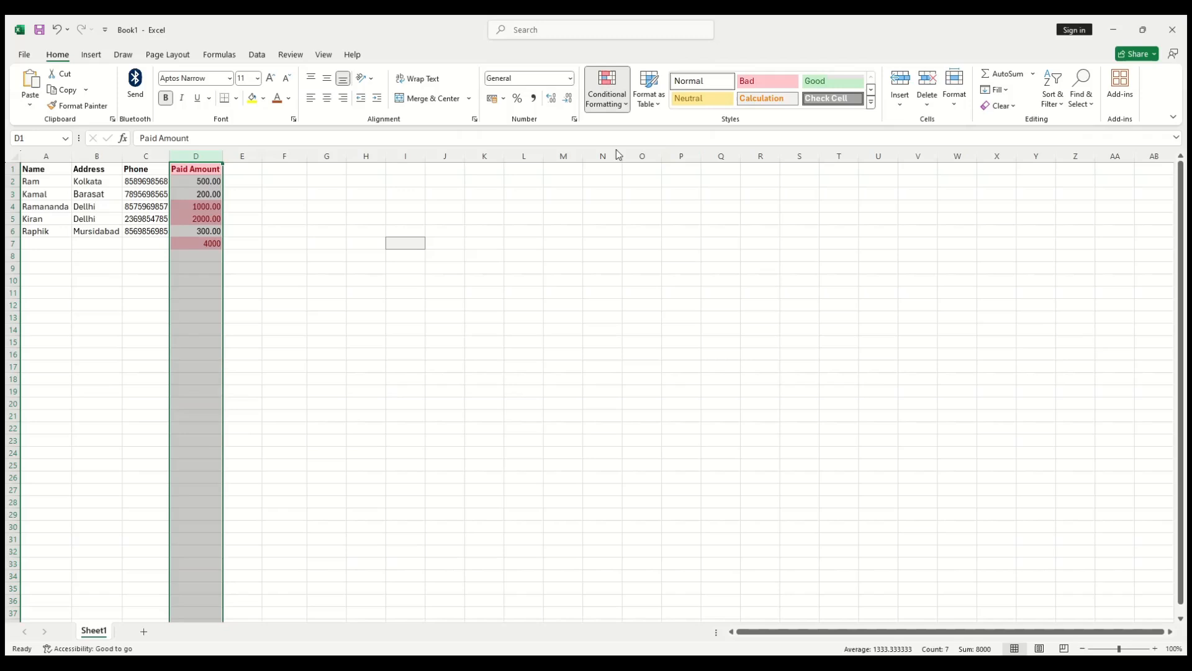
left_click(753, 152)
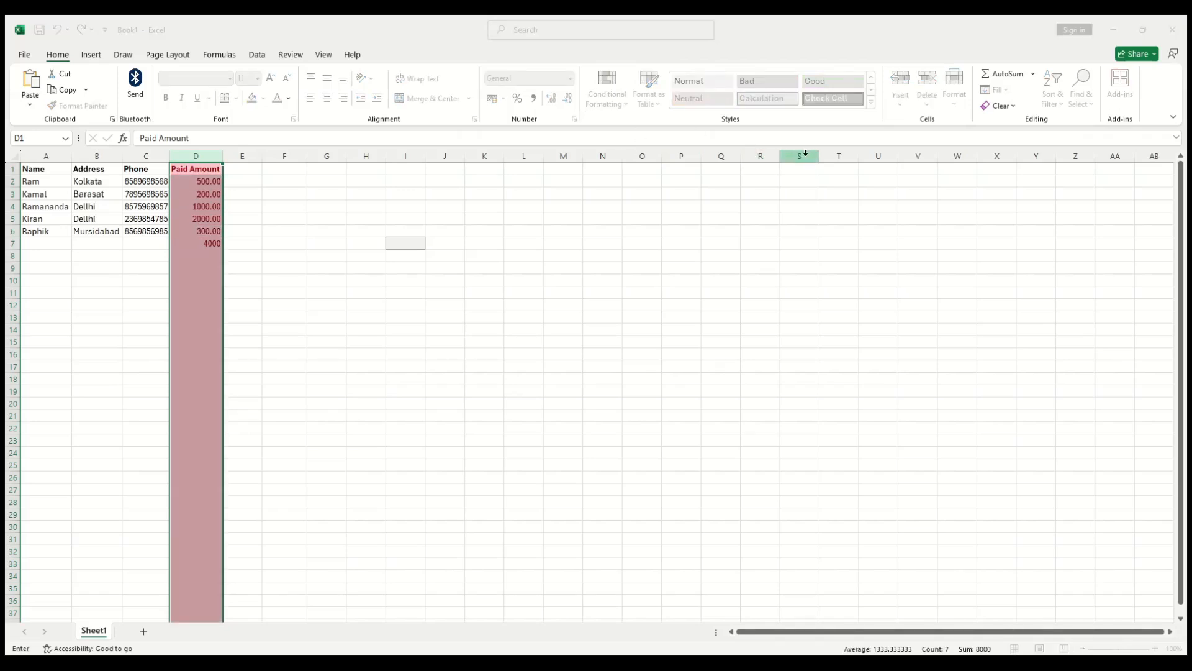
type("500.")
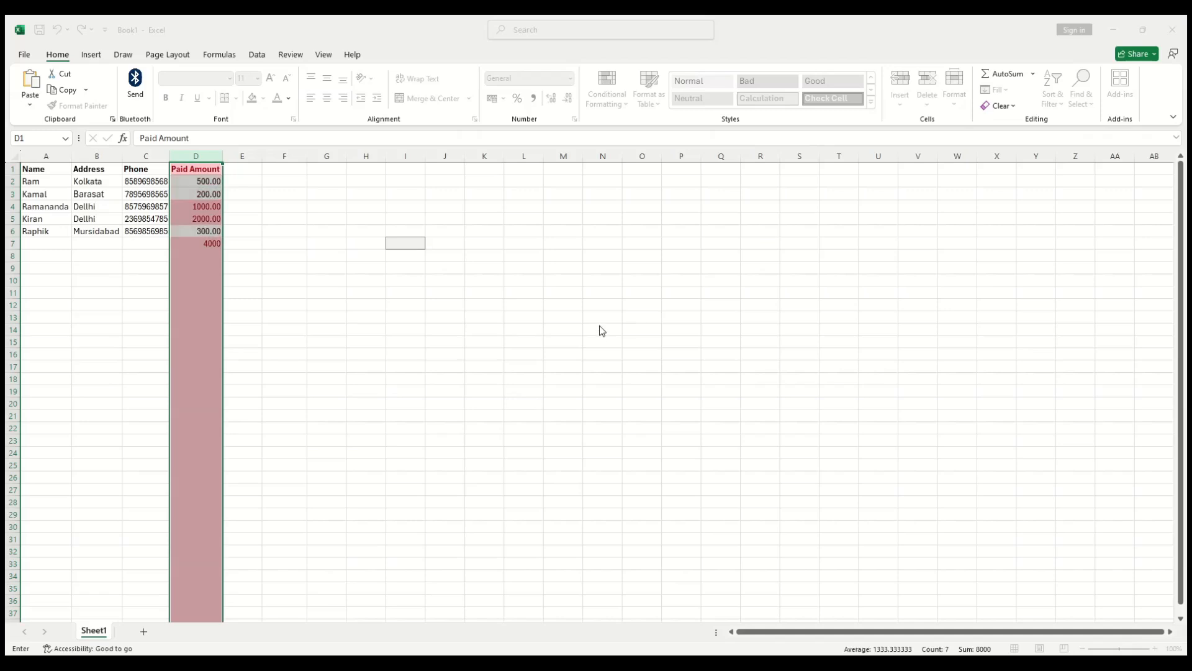
type("0")
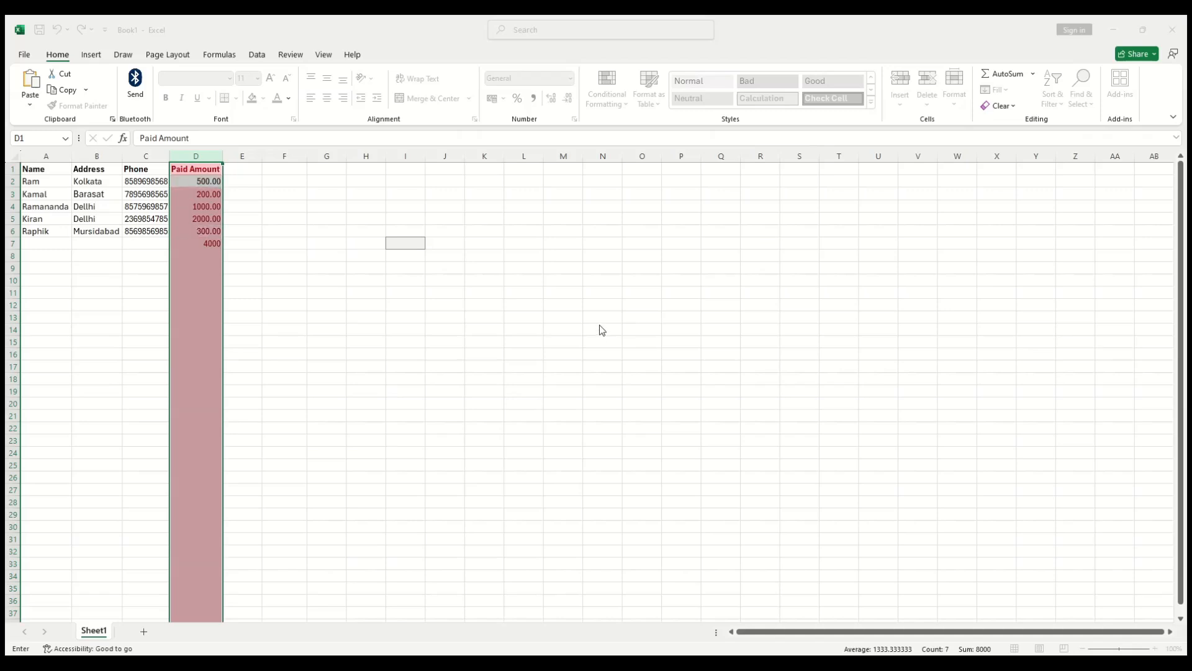
left_click(595, 349)
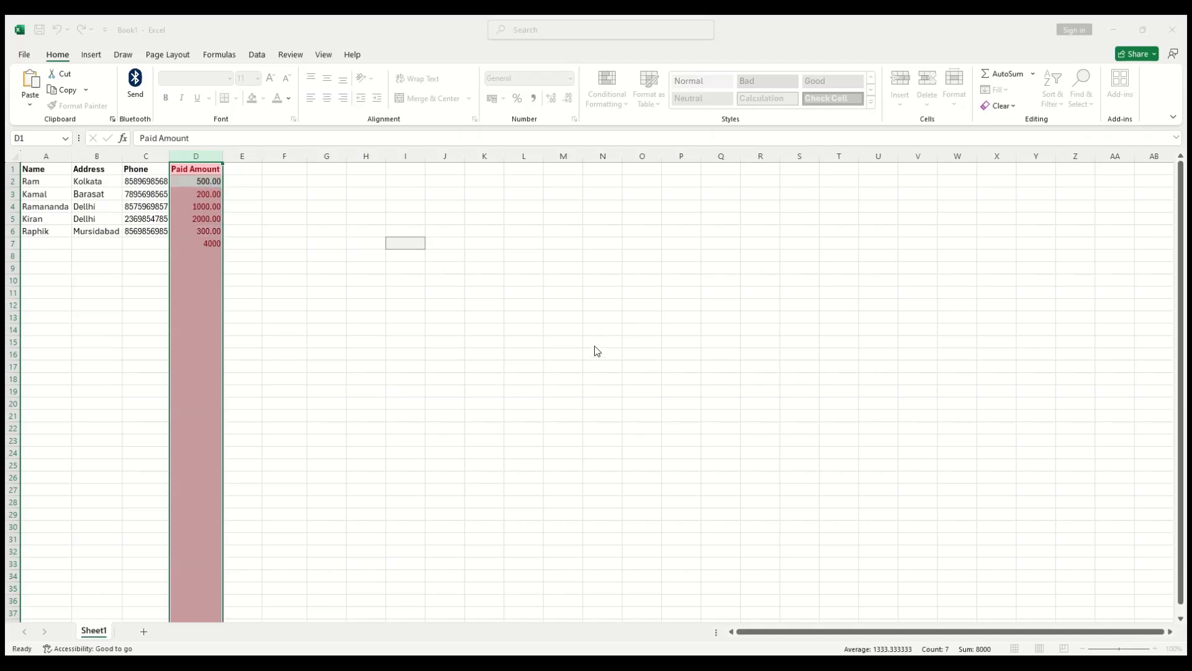
left_click(564, 372)
left_click(557, 370)
left_click(486, 376)
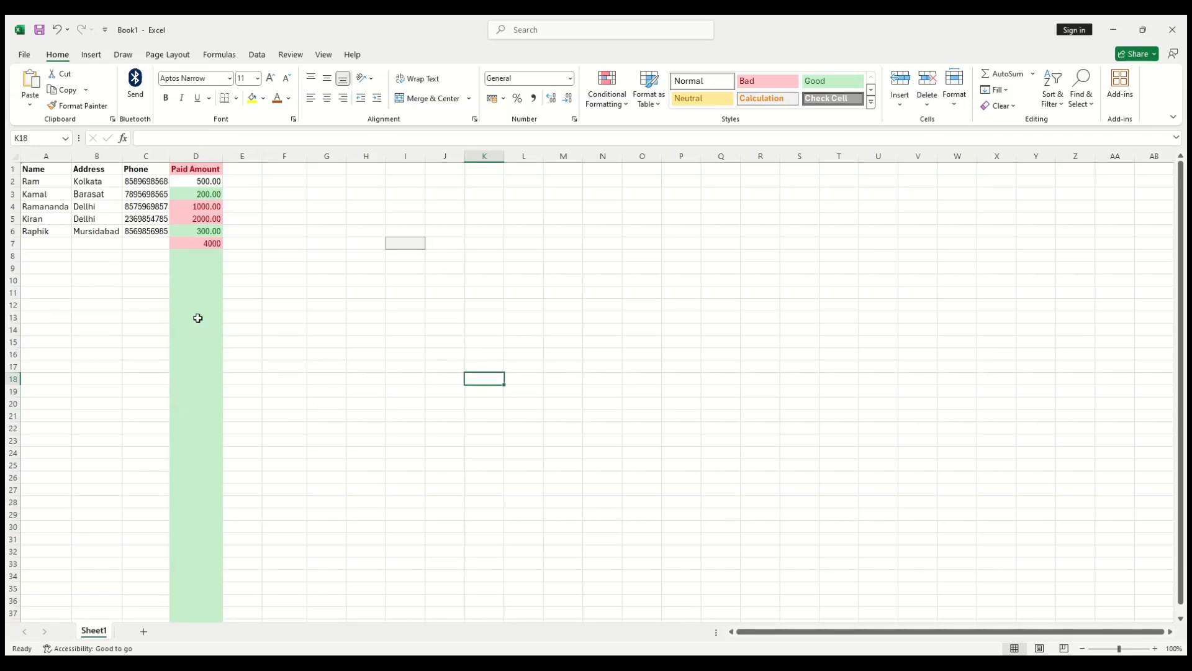
Step: Undo the column D highlight rules and the cell style on C3
left_click(198, 184)
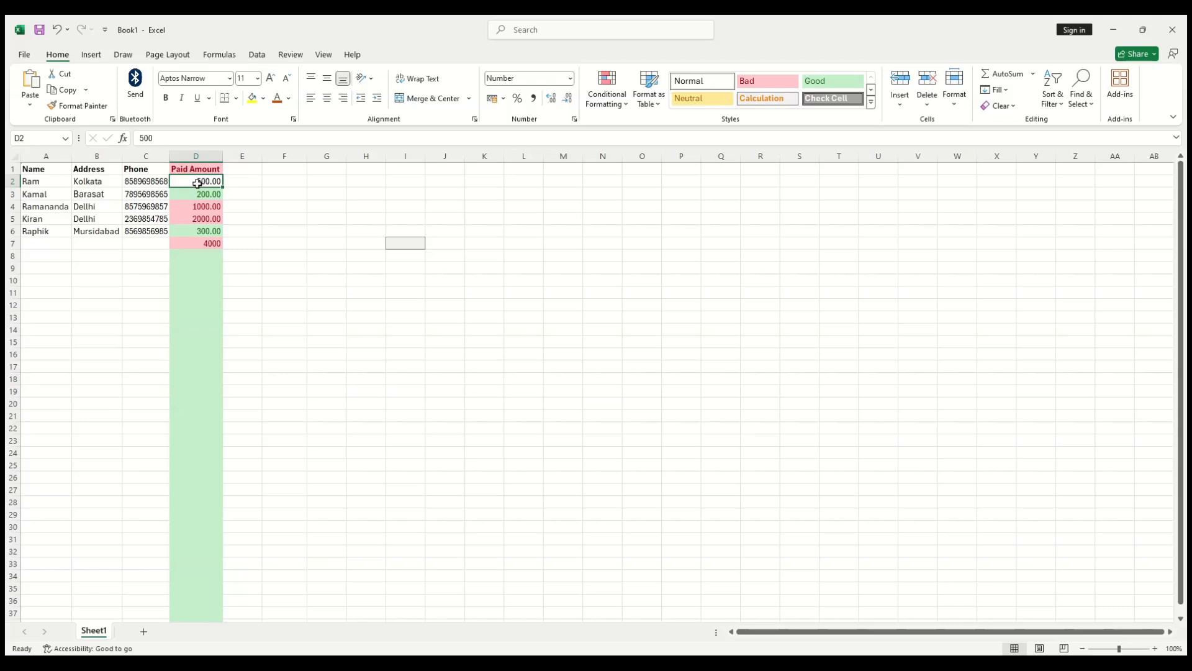
left_click(203, 149)
key("ctrl+z")
key("ctrl+z")
key("ctrl+z")
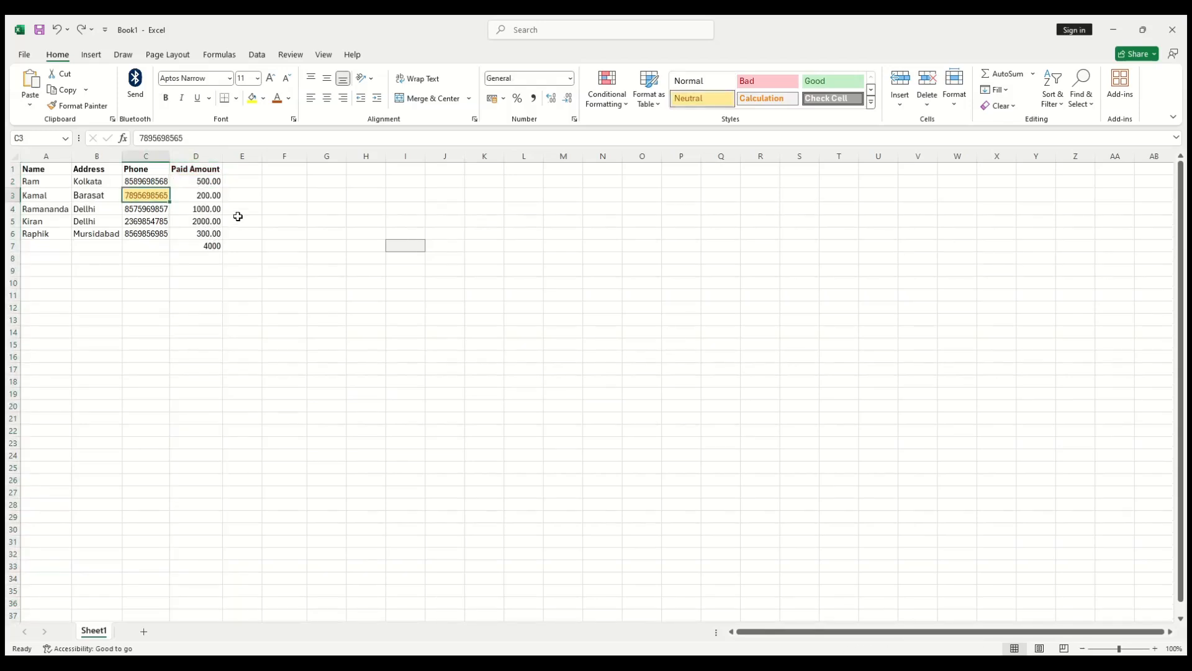
key("ctrl+z")
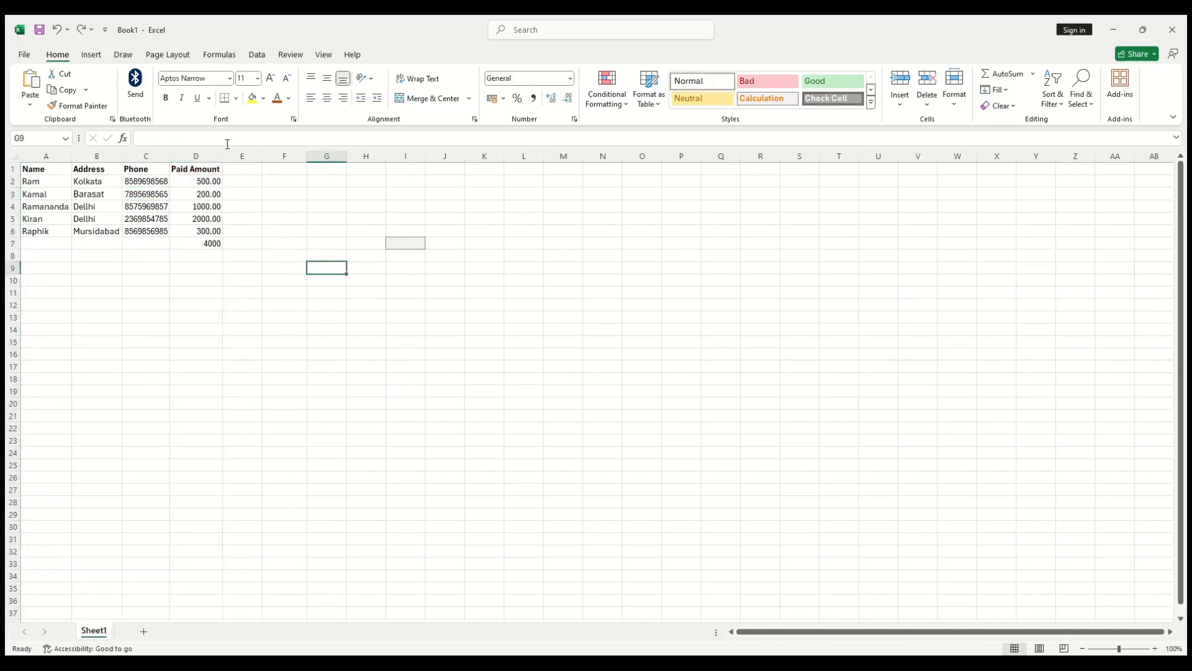
Step: Open Conditional Formatting on the Paid Amount column, then reselect the Address column B instead
left_click(205, 156)
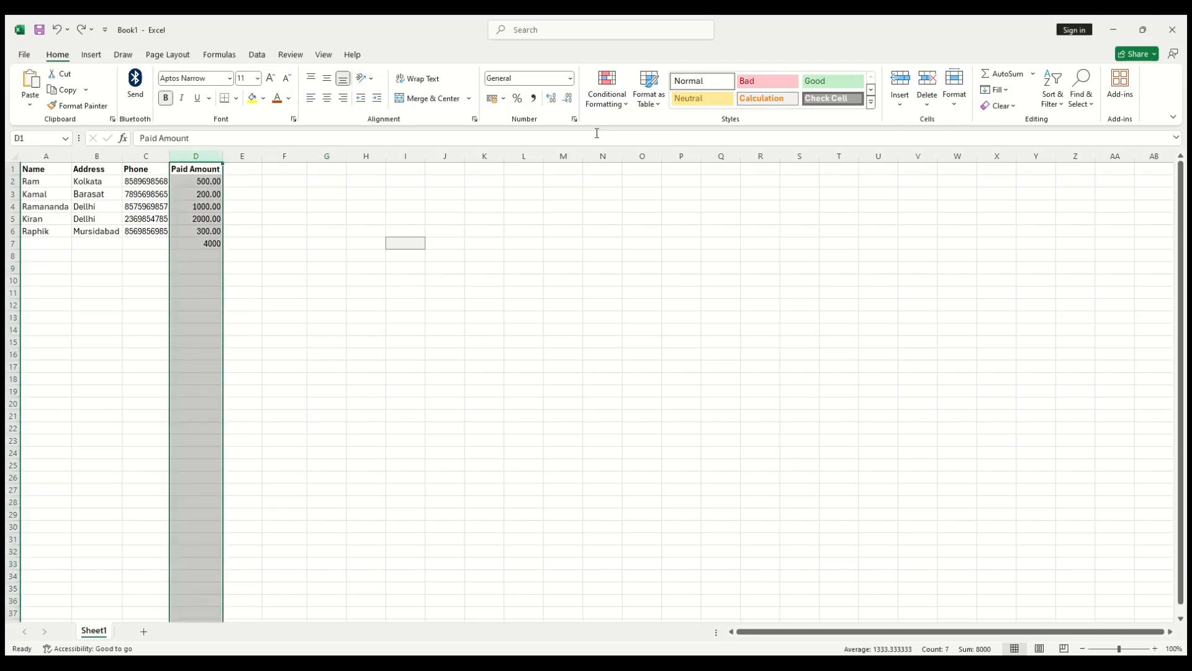
left_click(609, 98)
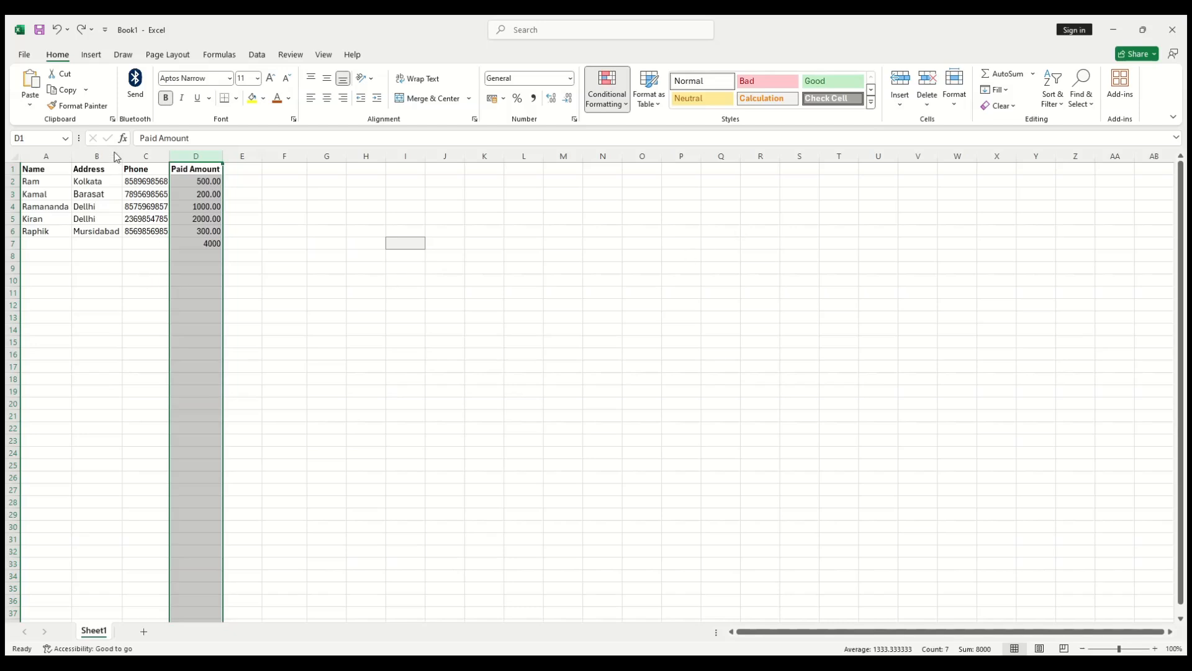
left_click(98, 155)
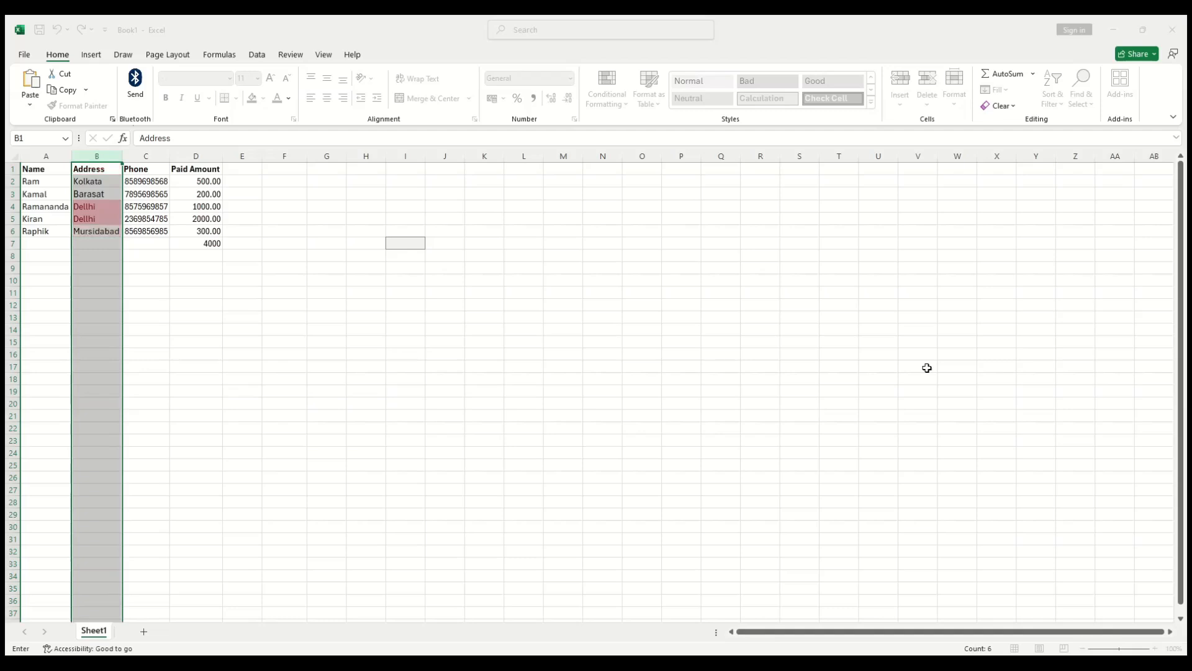
Step: Apply the Duplicate Values rule to Address column B so both Dellhi entries show light red
left_click(538, 370)
left_click(553, 379)
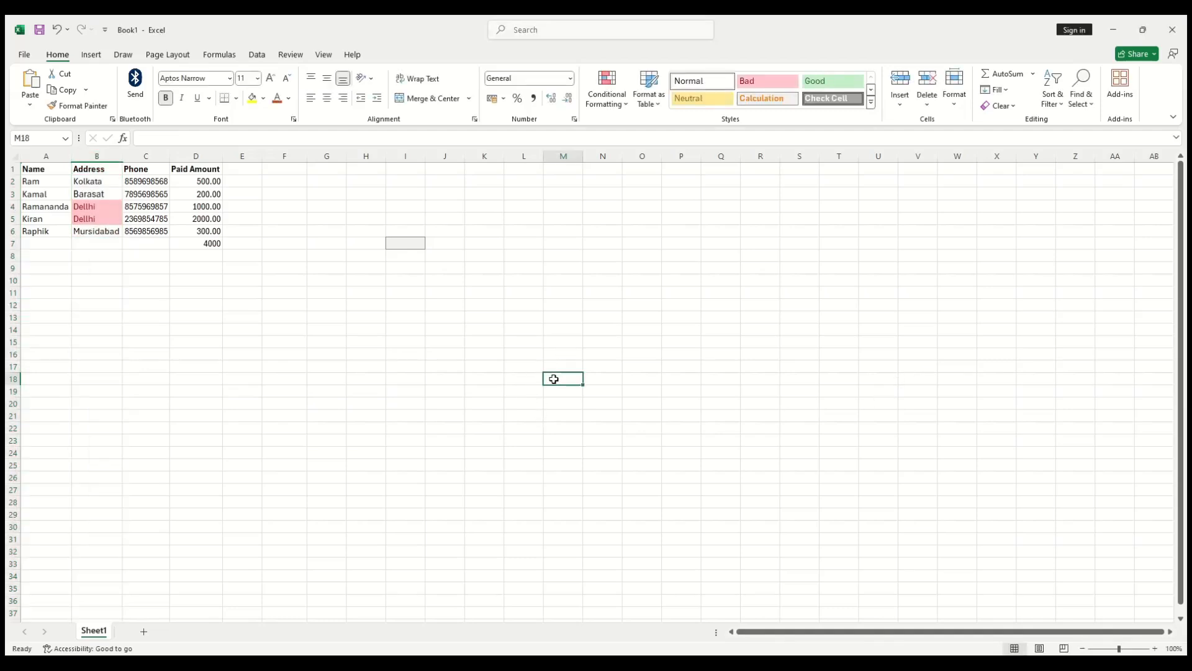
left_click(91, 150)
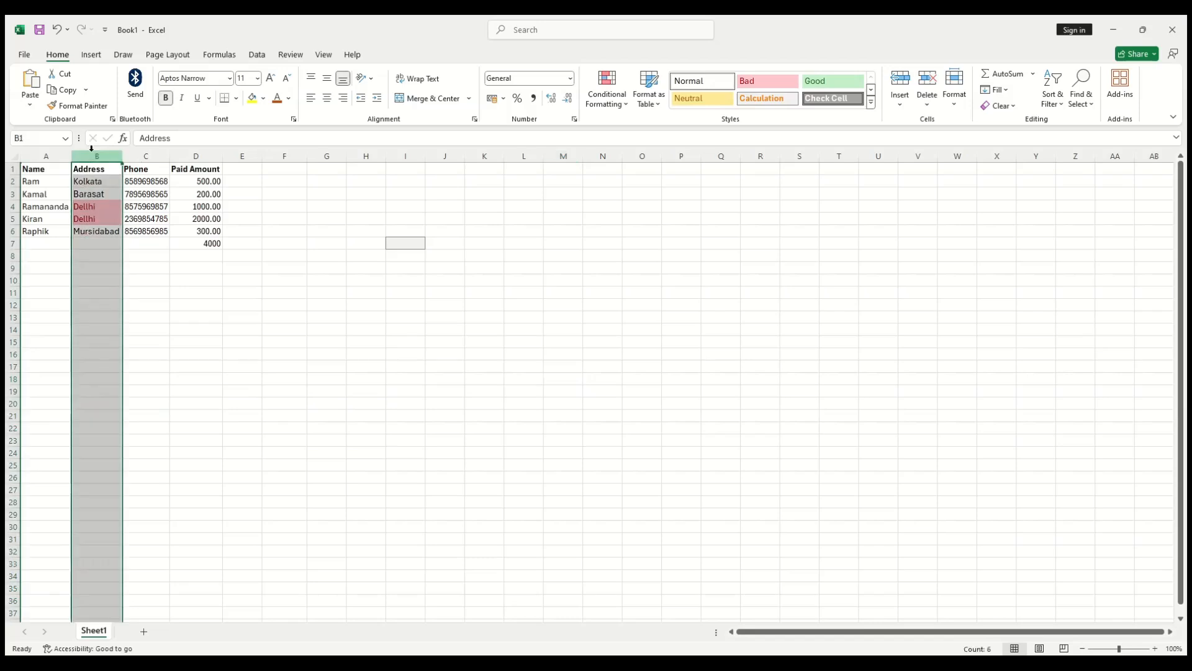
left_click(610, 105)
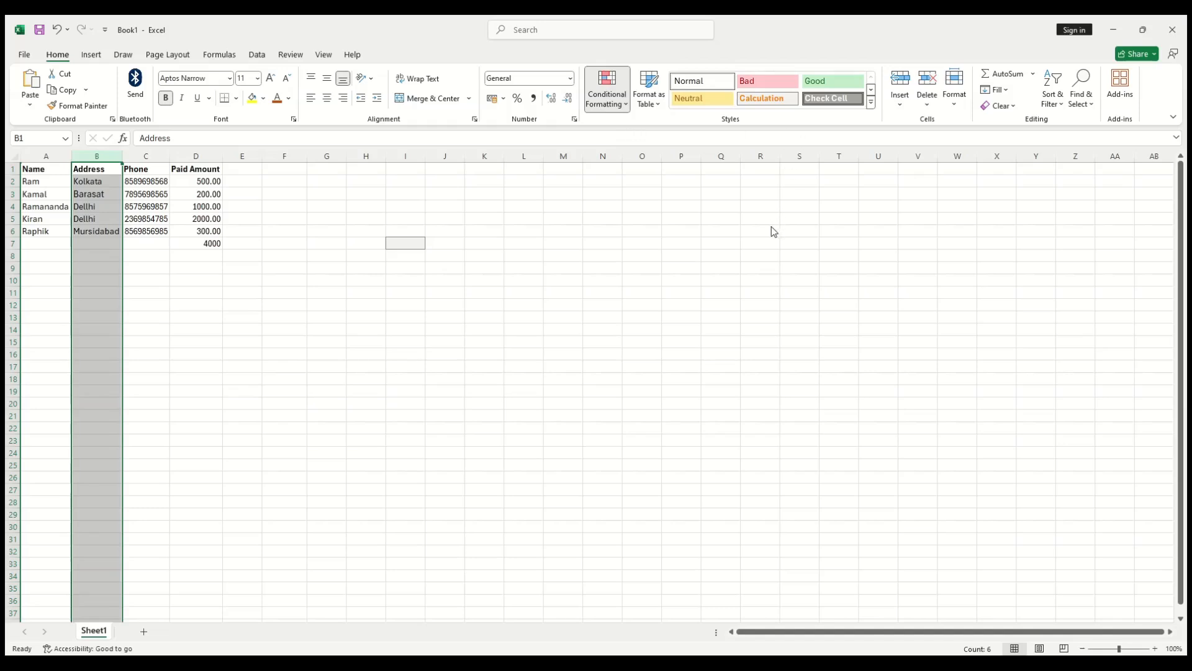
left_click(764, 288)
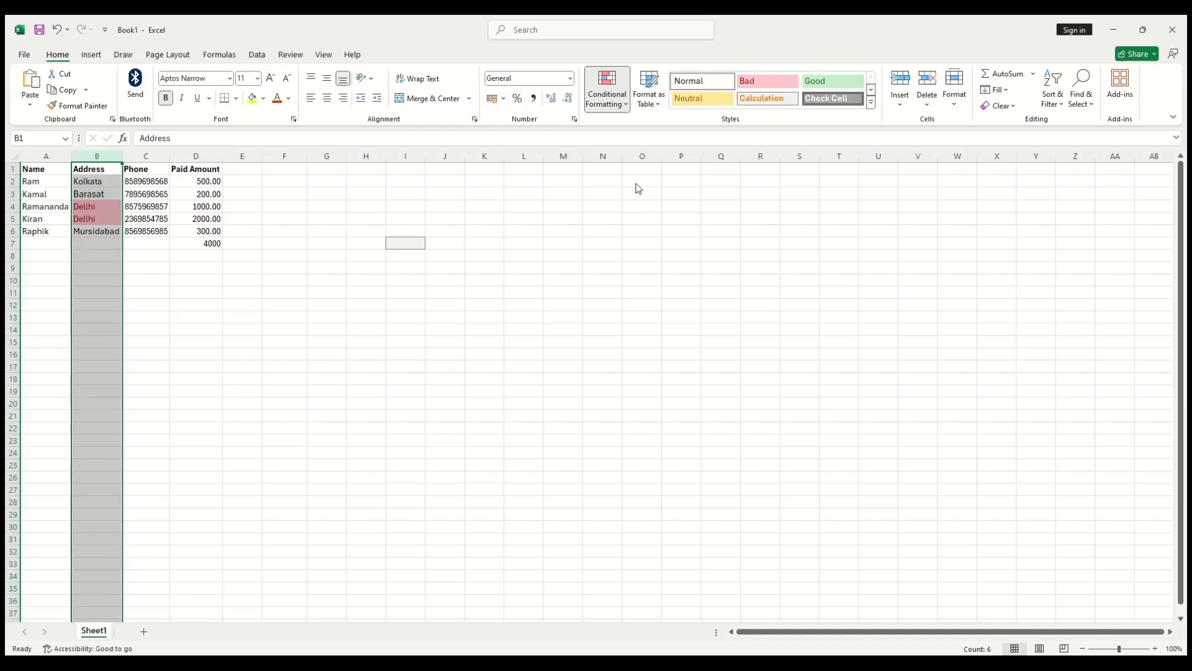
left_click(208, 155)
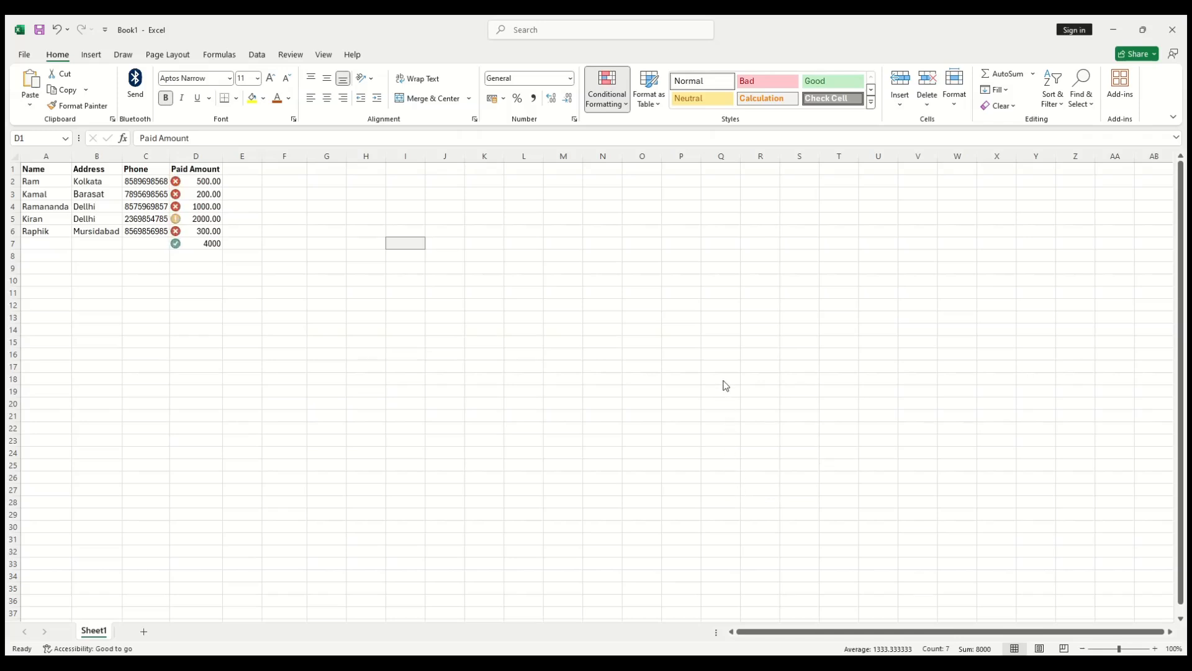
left_click(627, 358)
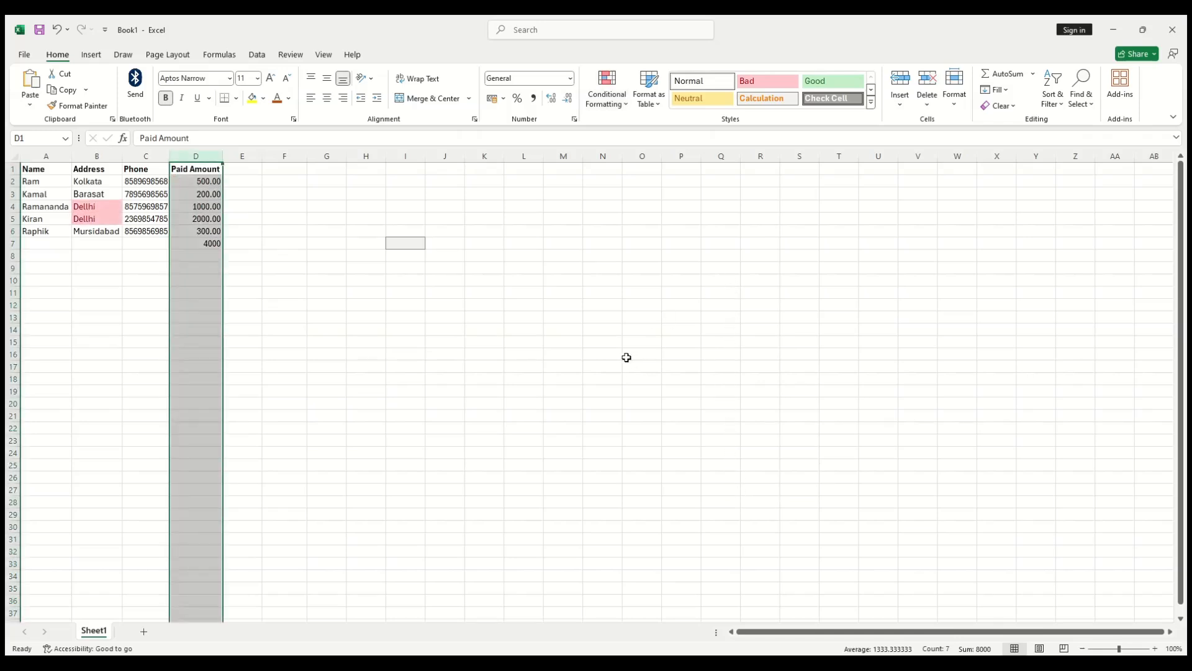
left_click(330, 350)
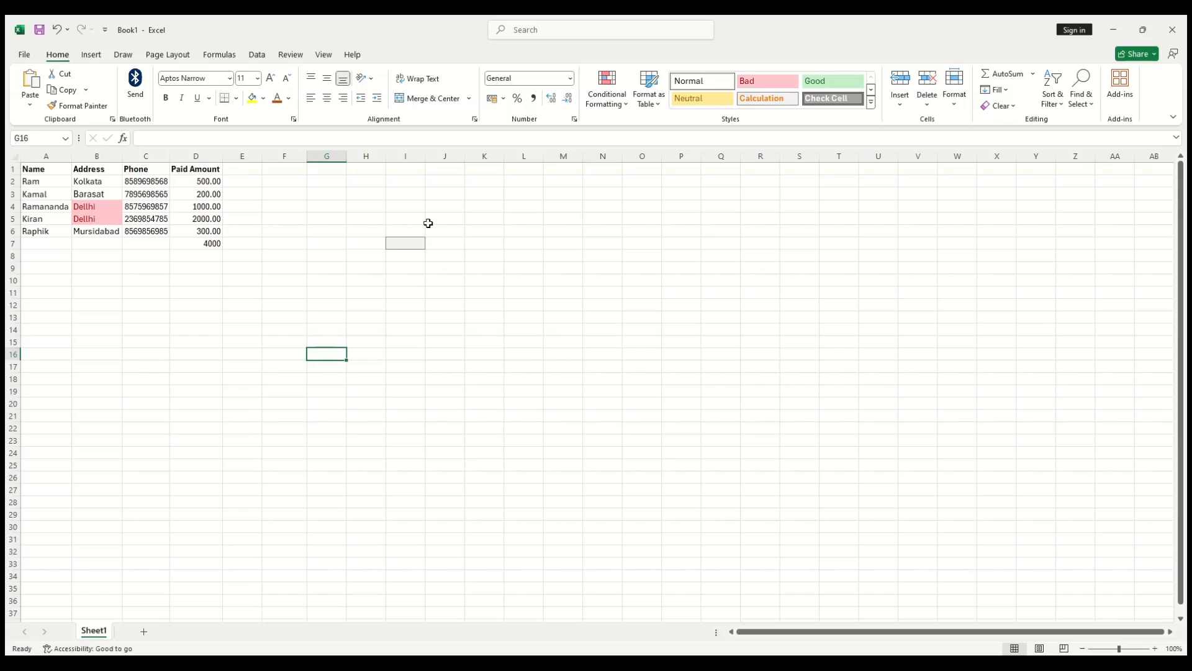
Step: Insert a blank row 4 above the first Delhi customer using Insert Cells
left_click(900, 103)
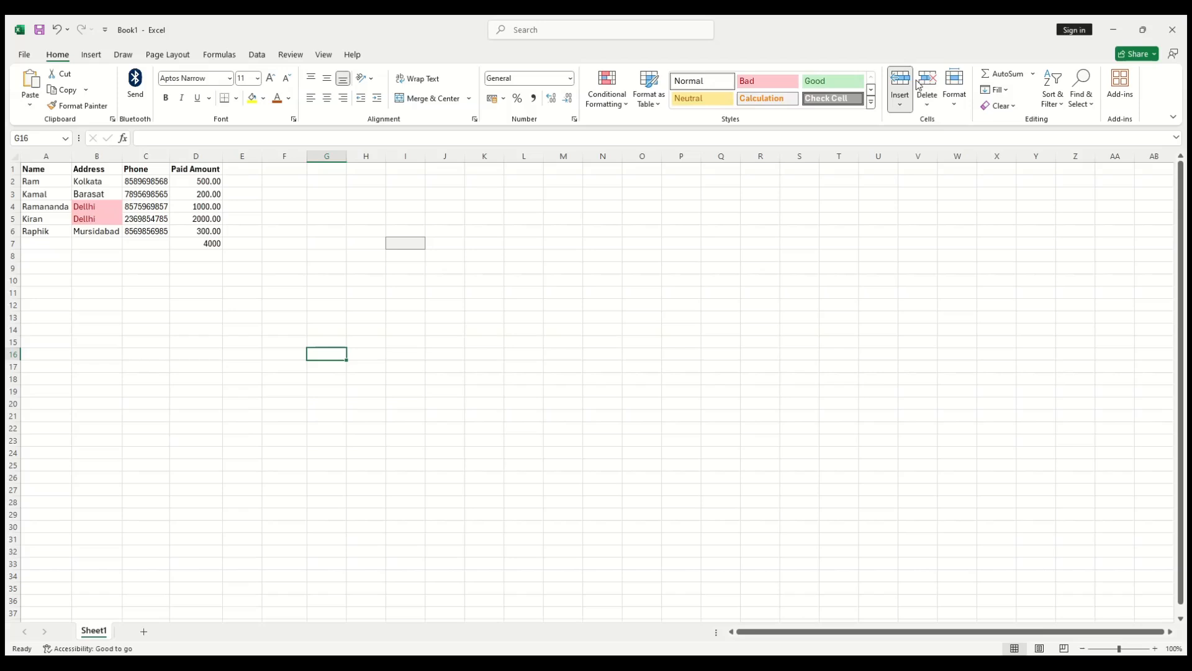
left_click(924, 125)
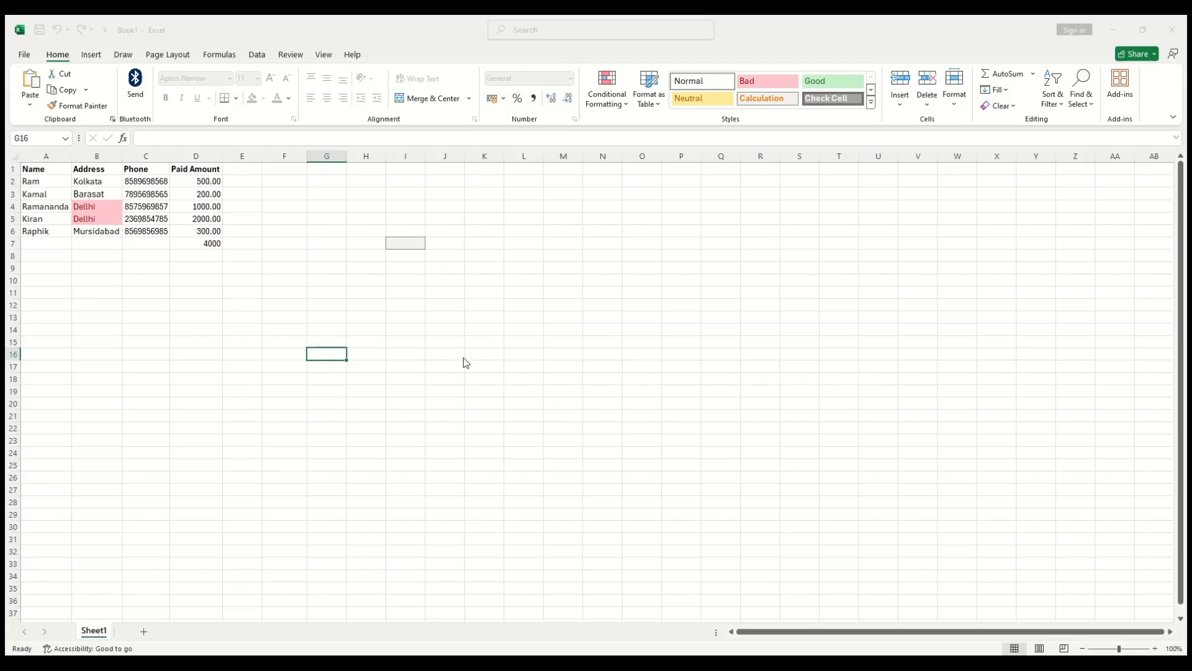
left_click(499, 382)
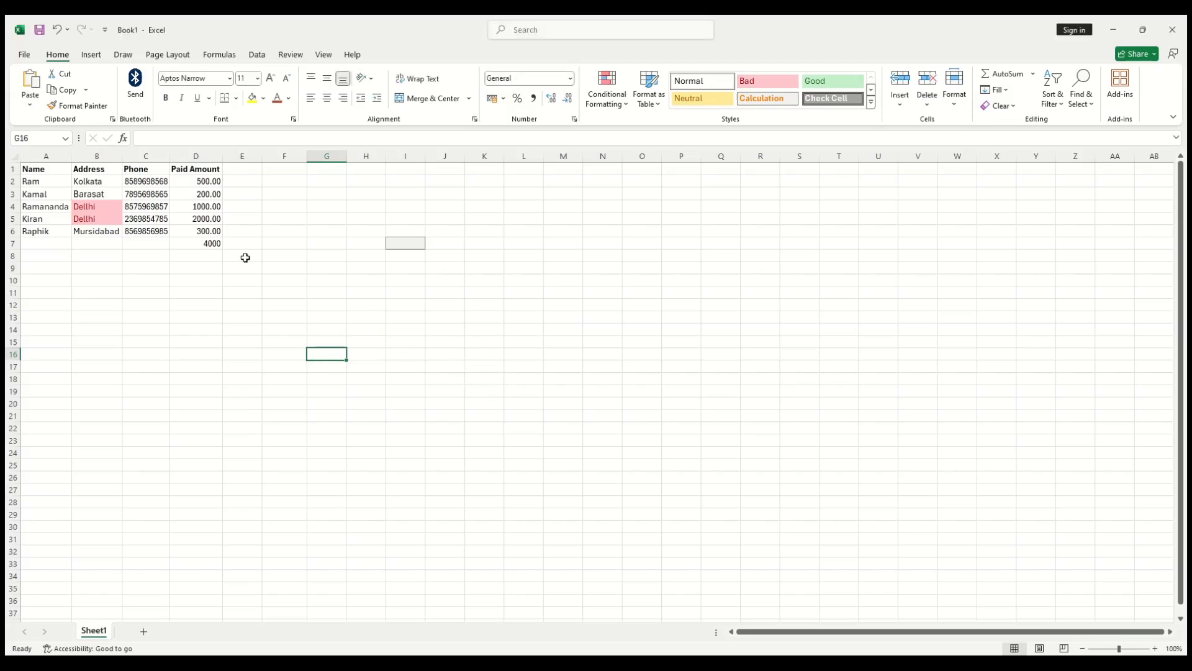
left_click(134, 206)
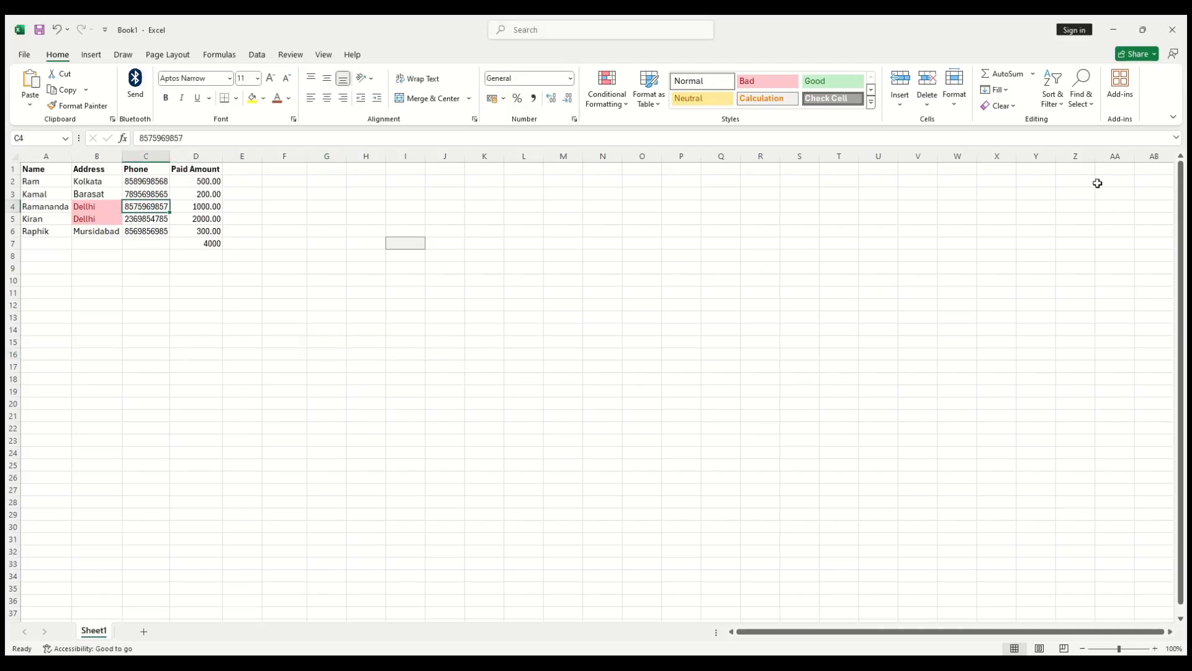
left_click(909, 125)
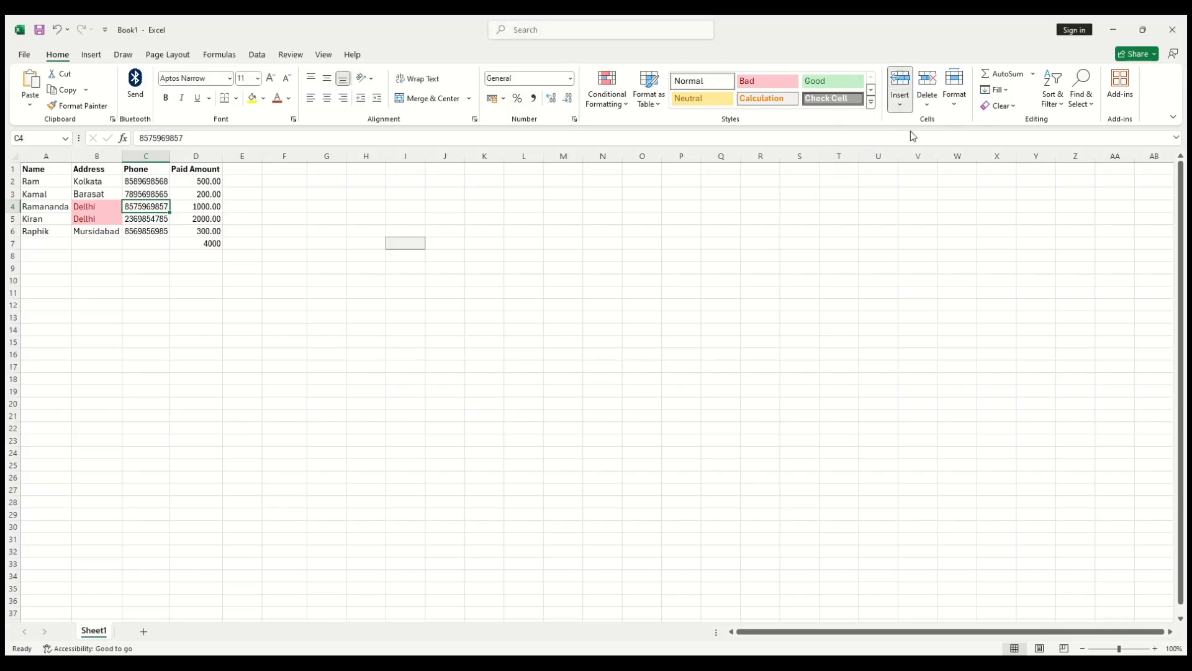
left_click(941, 143)
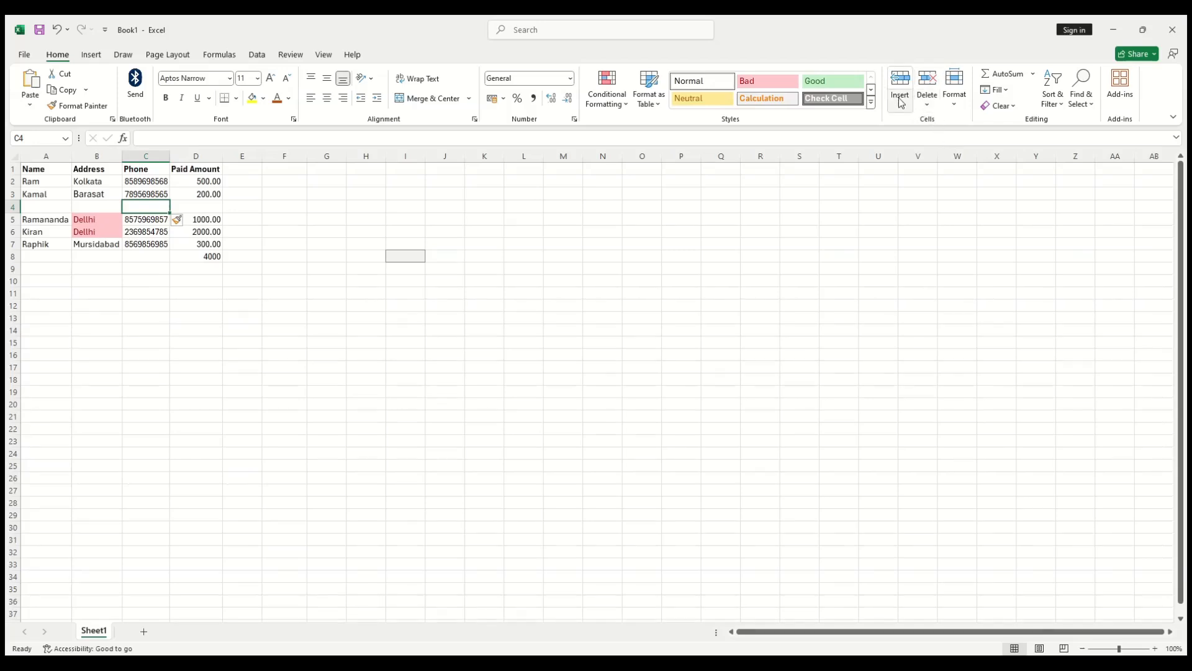
Step: Insert a blank column before Phone and add a new blank worksheet Sheet2
left_click(140, 218)
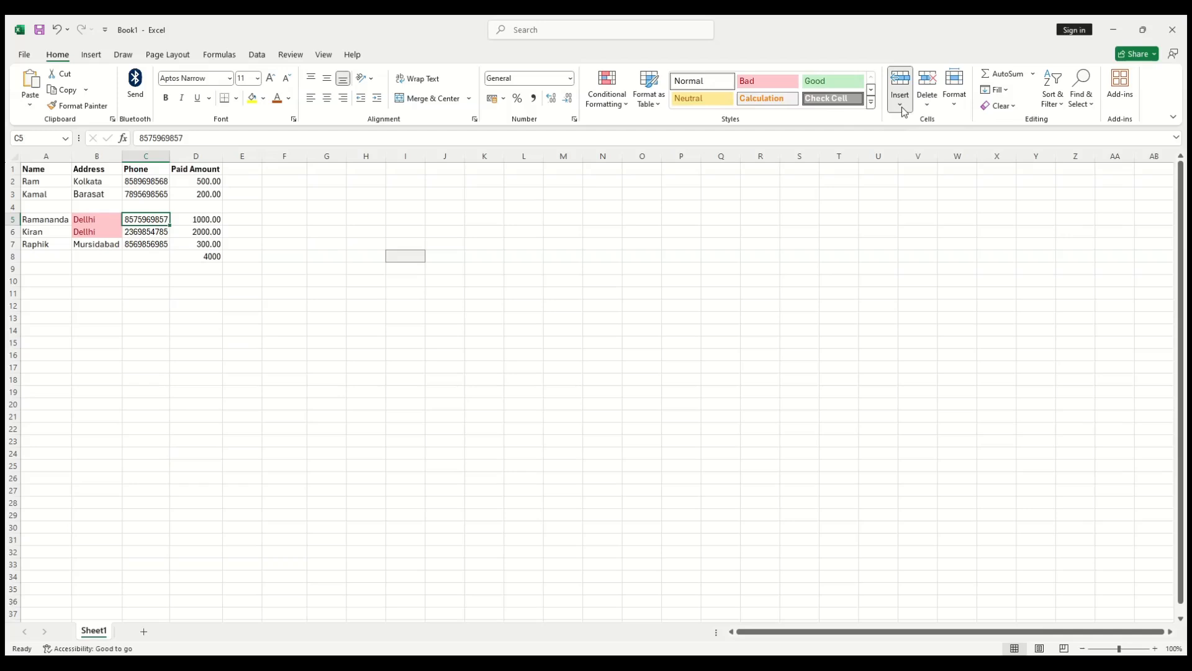
left_click(921, 159)
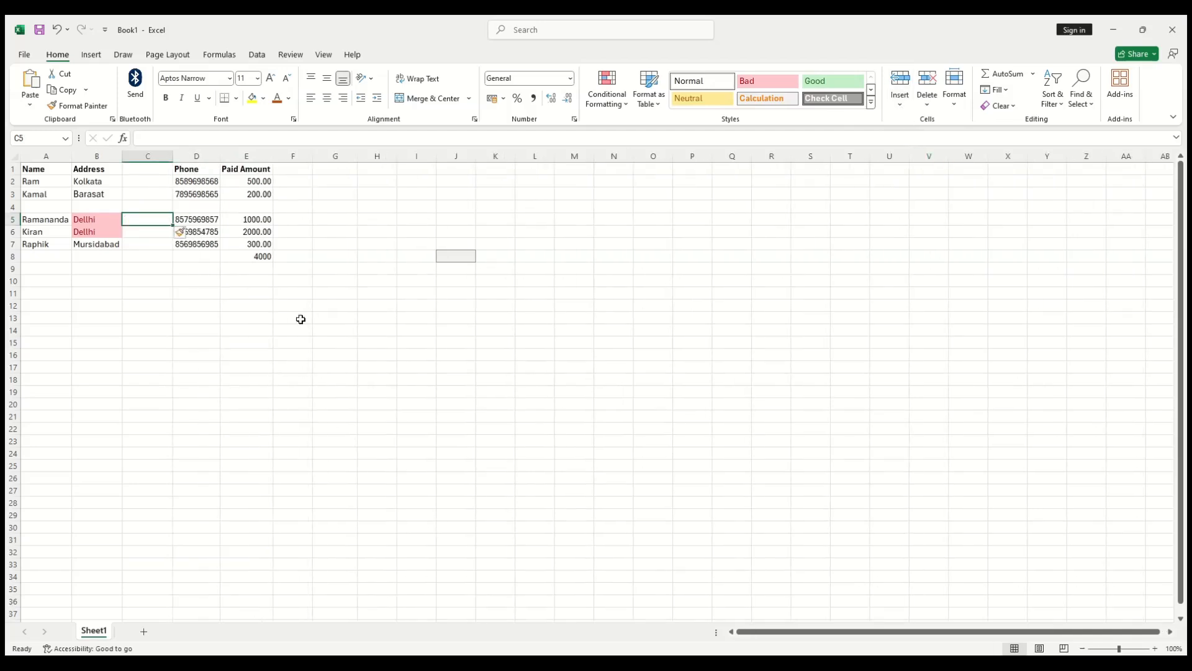
left_click(267, 345)
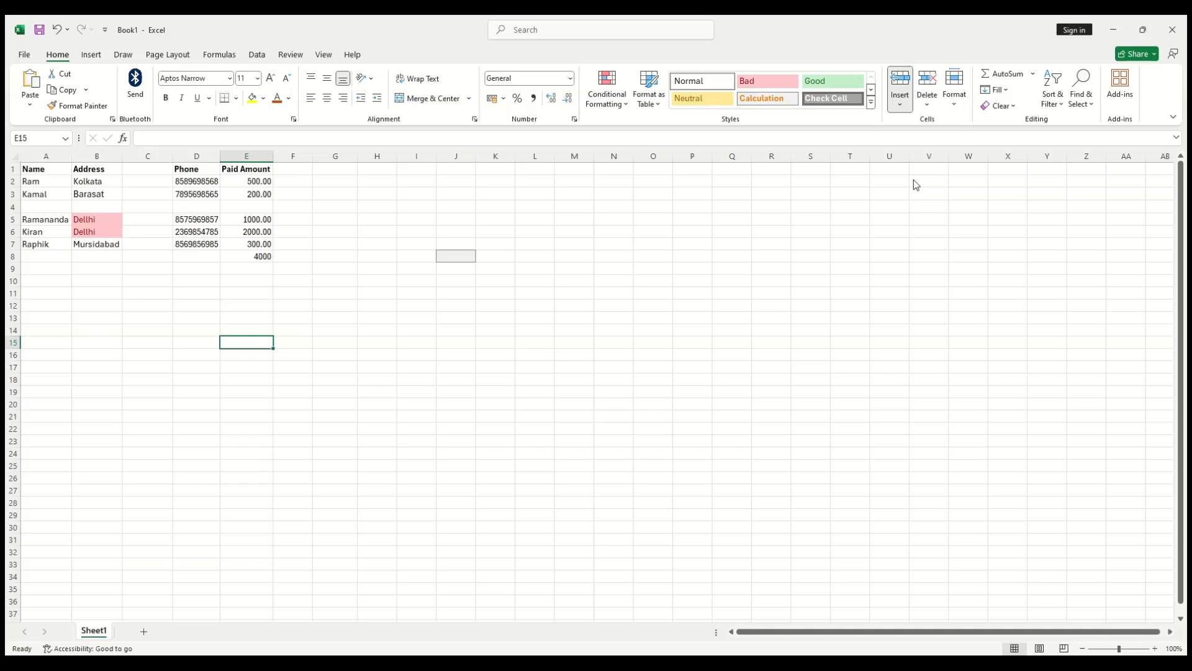
key("shift+F11")
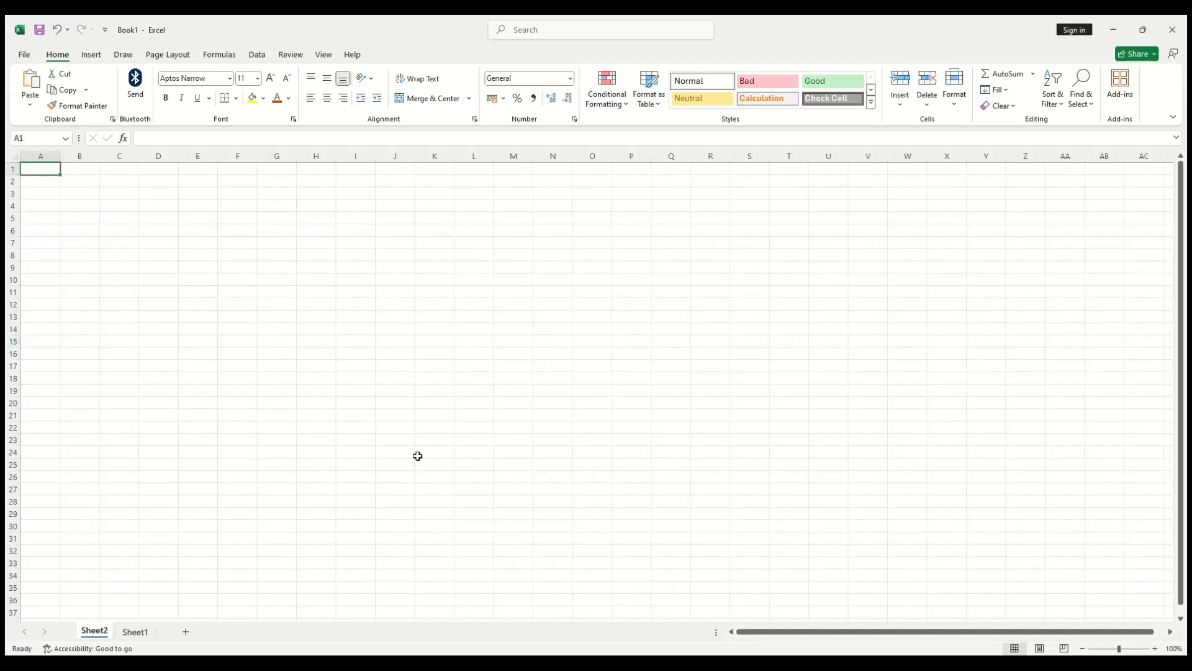
Step: Switch back and forth between the Sheet1 and blank Sheet2 tabs
left_click(124, 631)
left_click(106, 632)
left_click(138, 632)
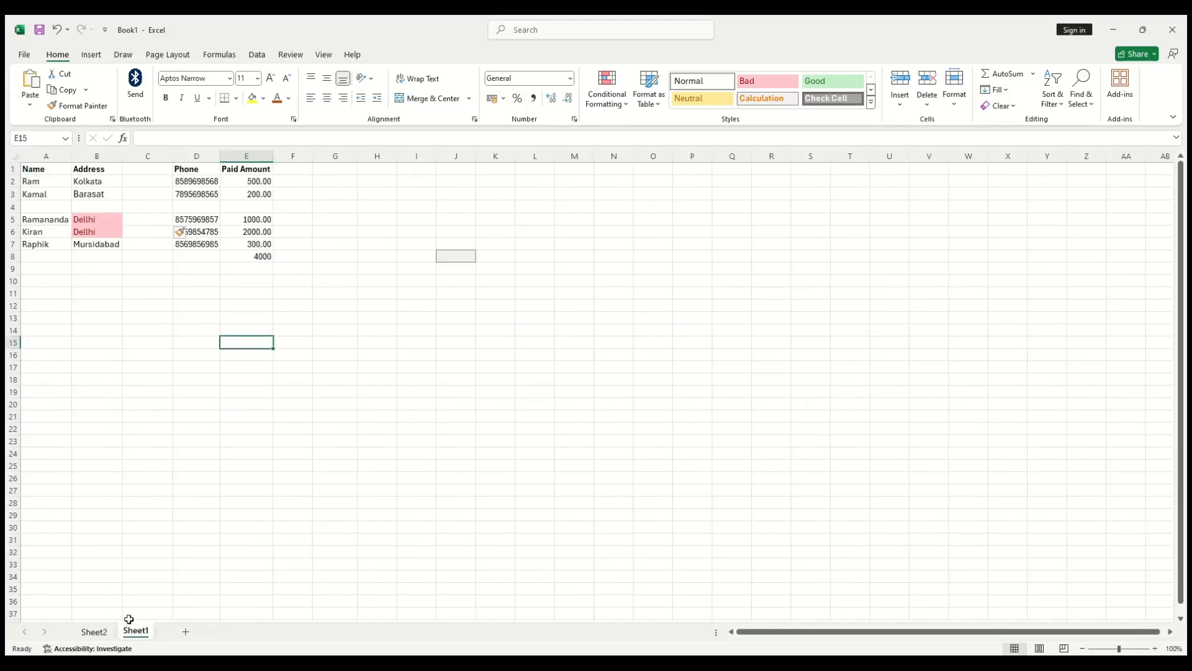
left_click(107, 632)
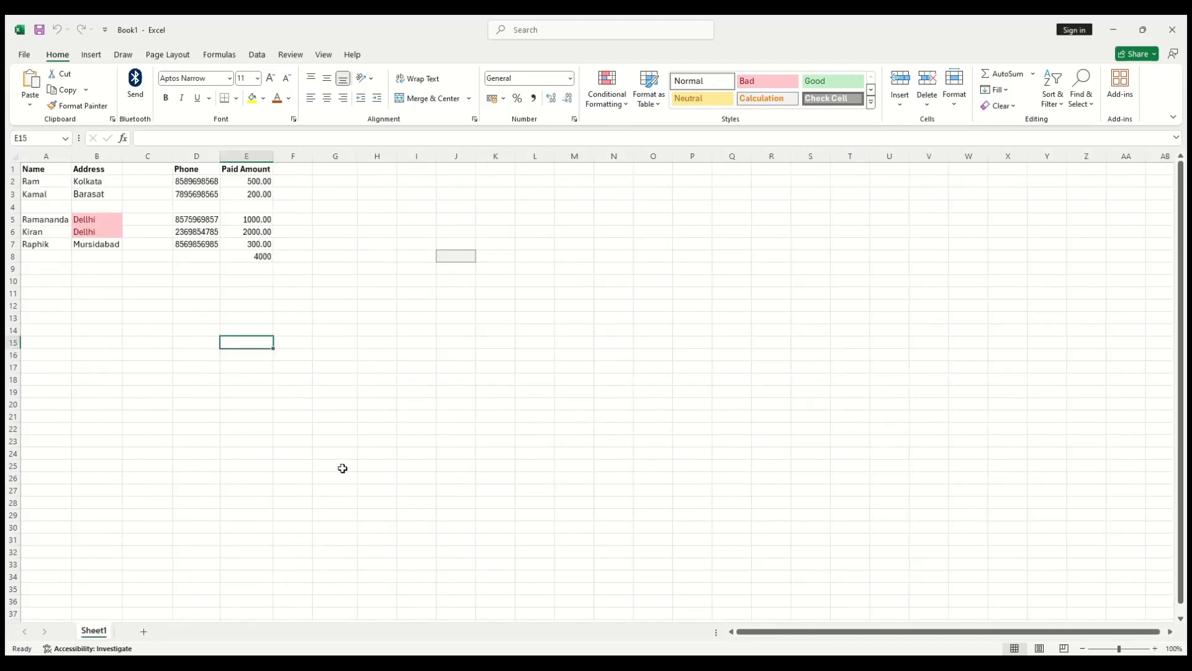
left_click(350, 431)
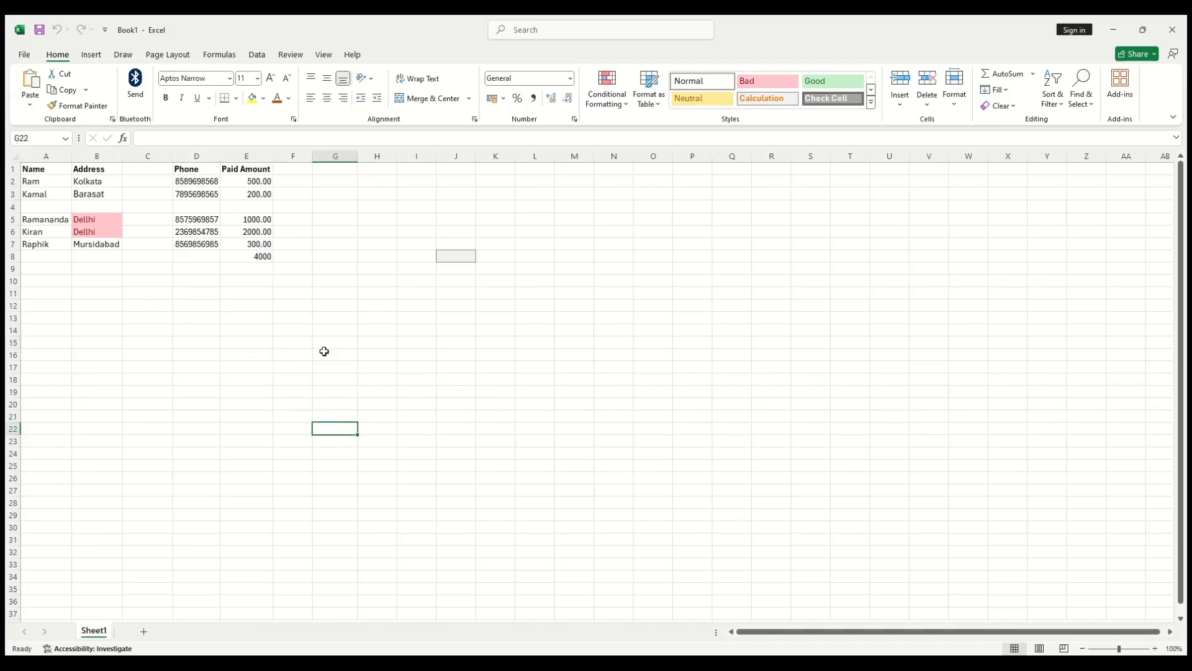
Step: With phone cell D5 selected, open the Delete dialog and cancel it unchanged
left_click(200, 218)
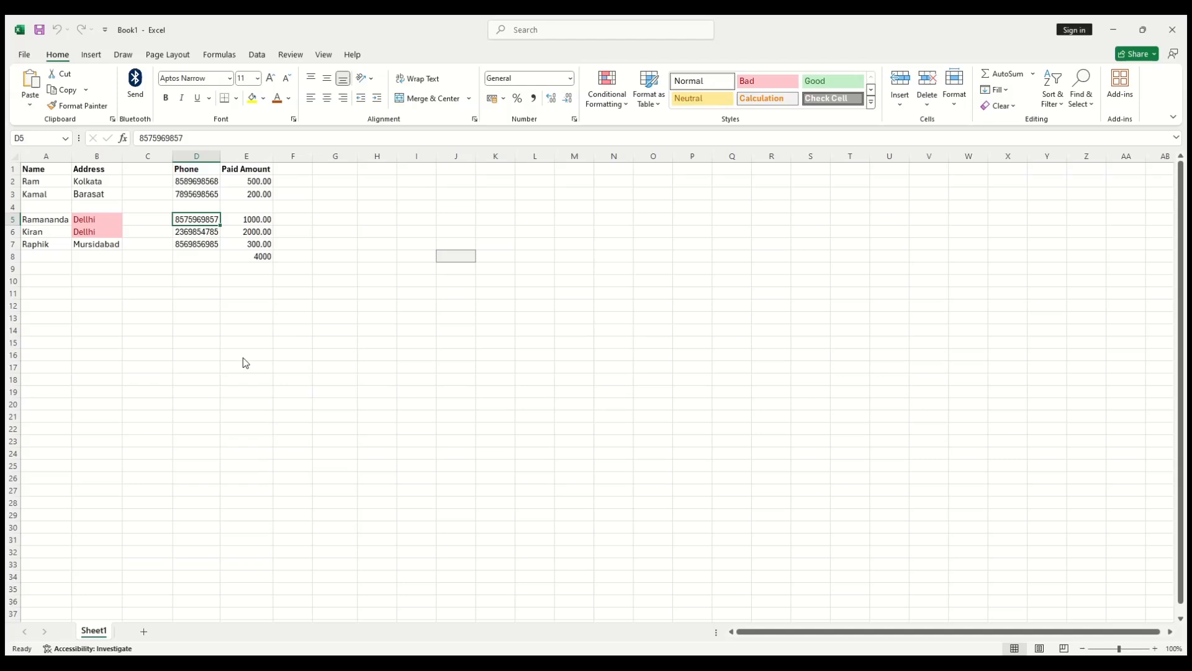
key("ctrl+f")
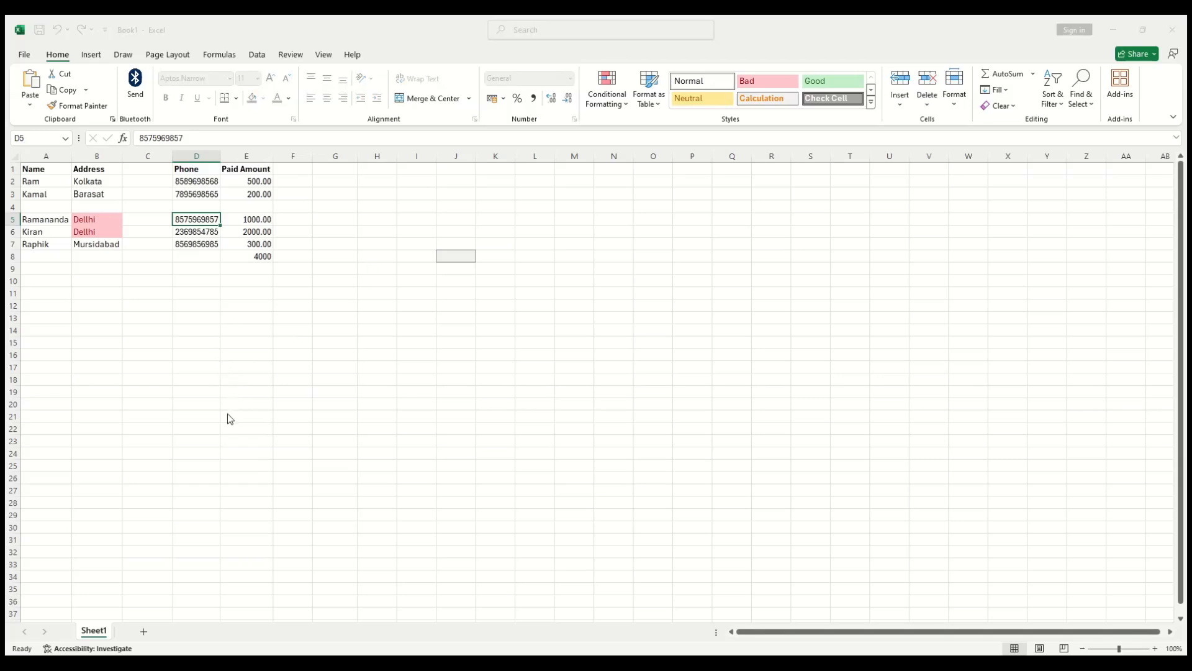
left_click(288, 412)
left_click(355, 396)
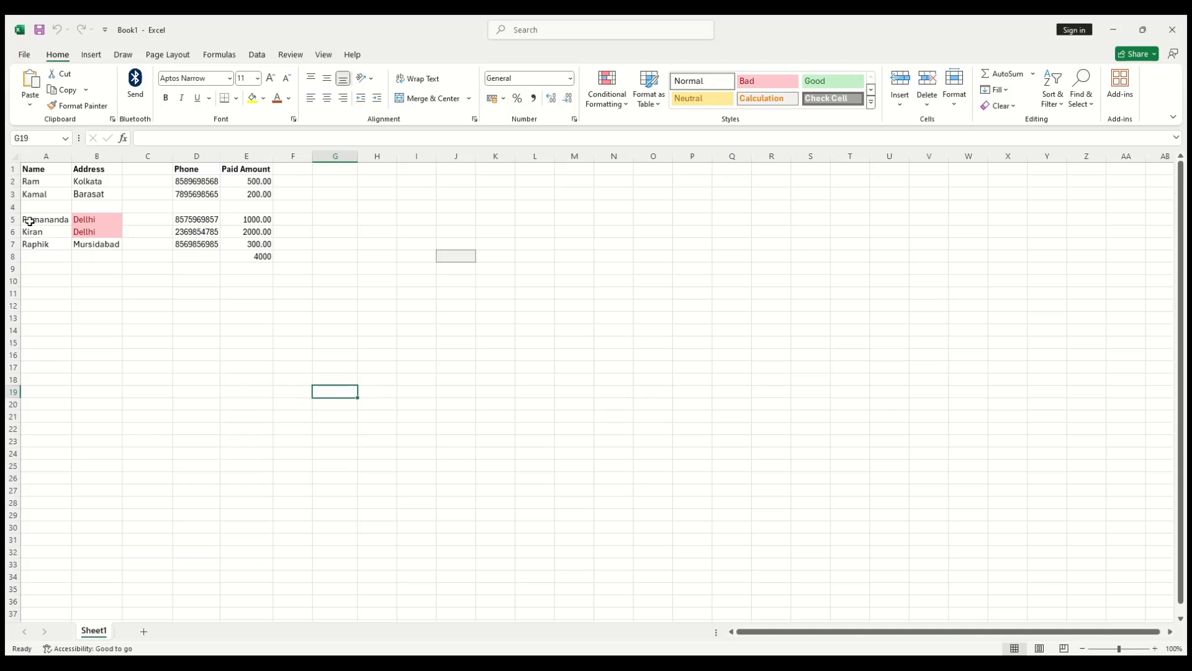
Step: Delete empty row 4, then open and cancel the Delete Cells dialog on D5
left_click(10, 207)
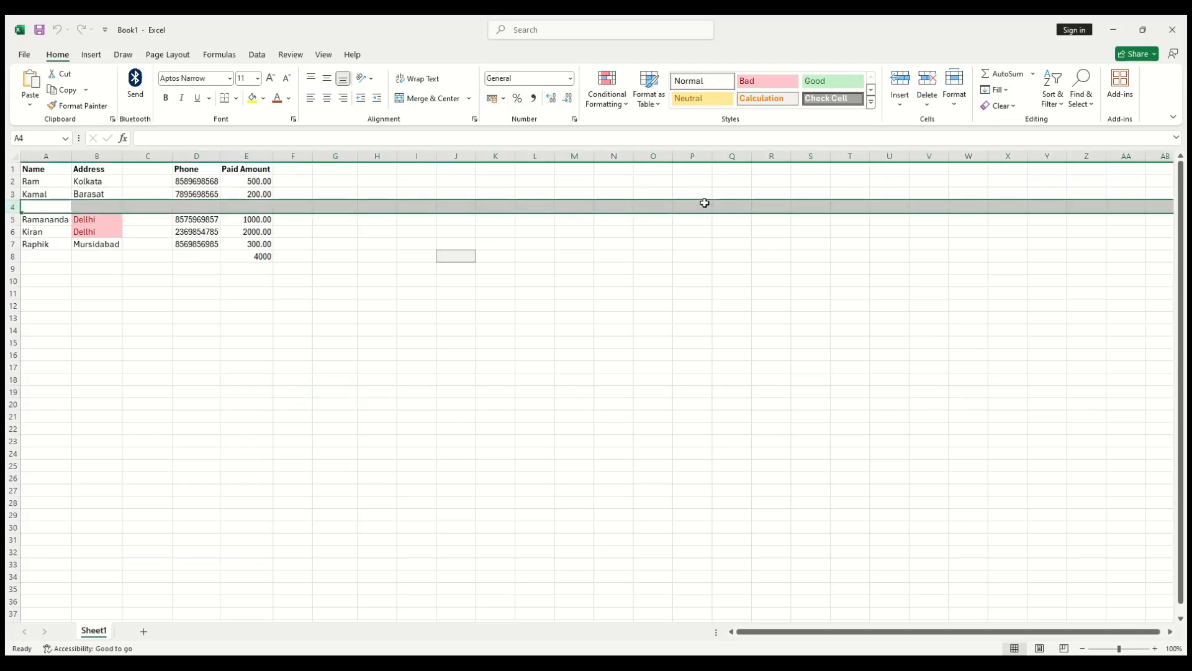
left_click(935, 106)
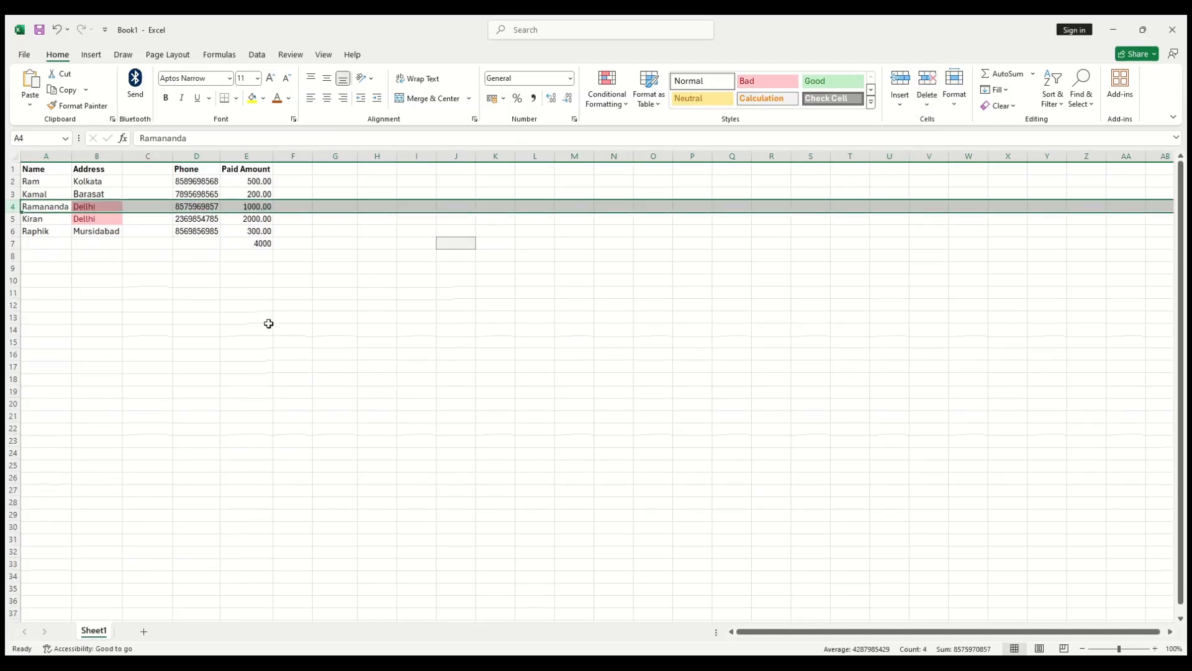
left_click(188, 217)
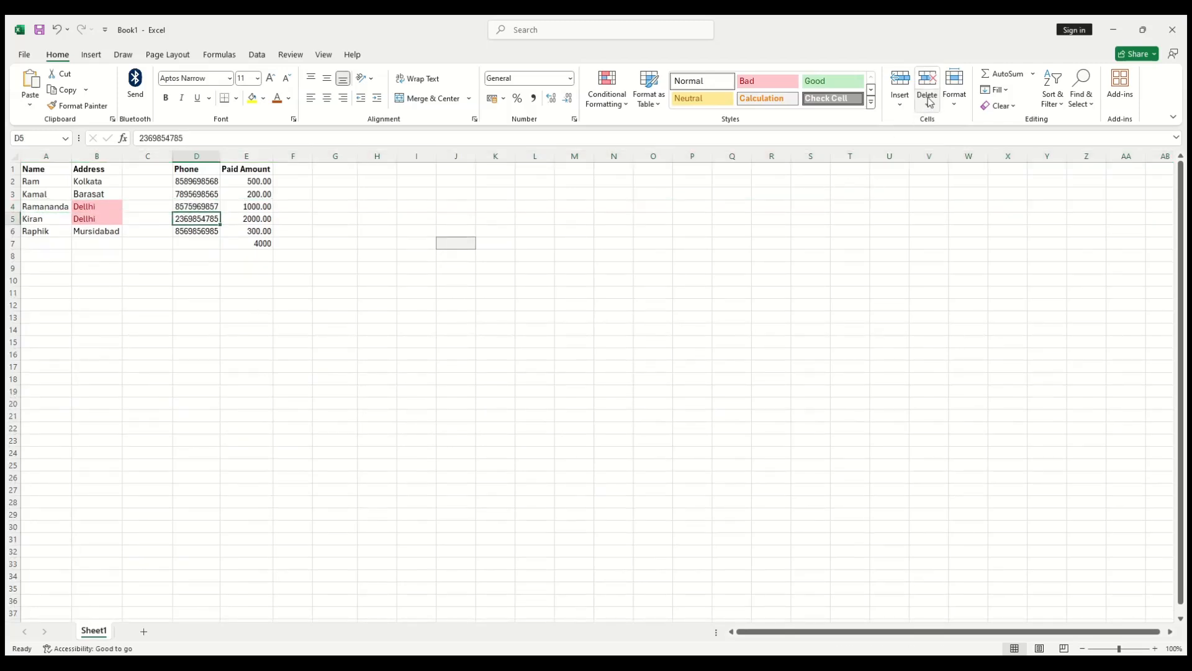
left_click(945, 127)
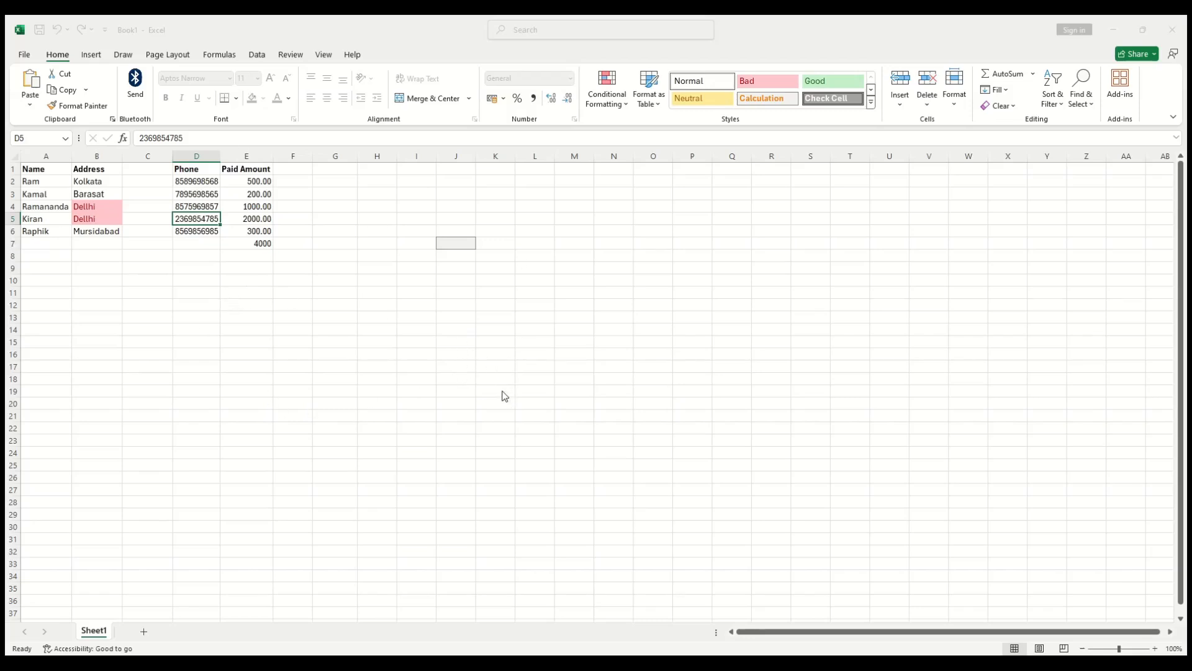
left_click(524, 386)
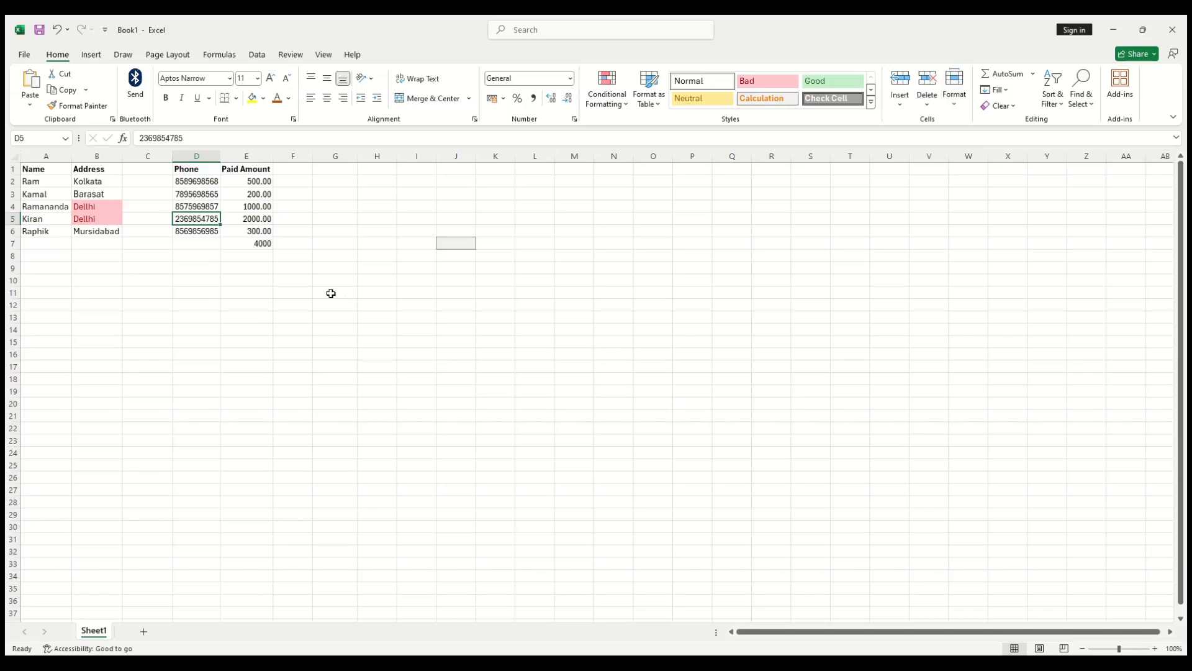
left_click(3, 219)
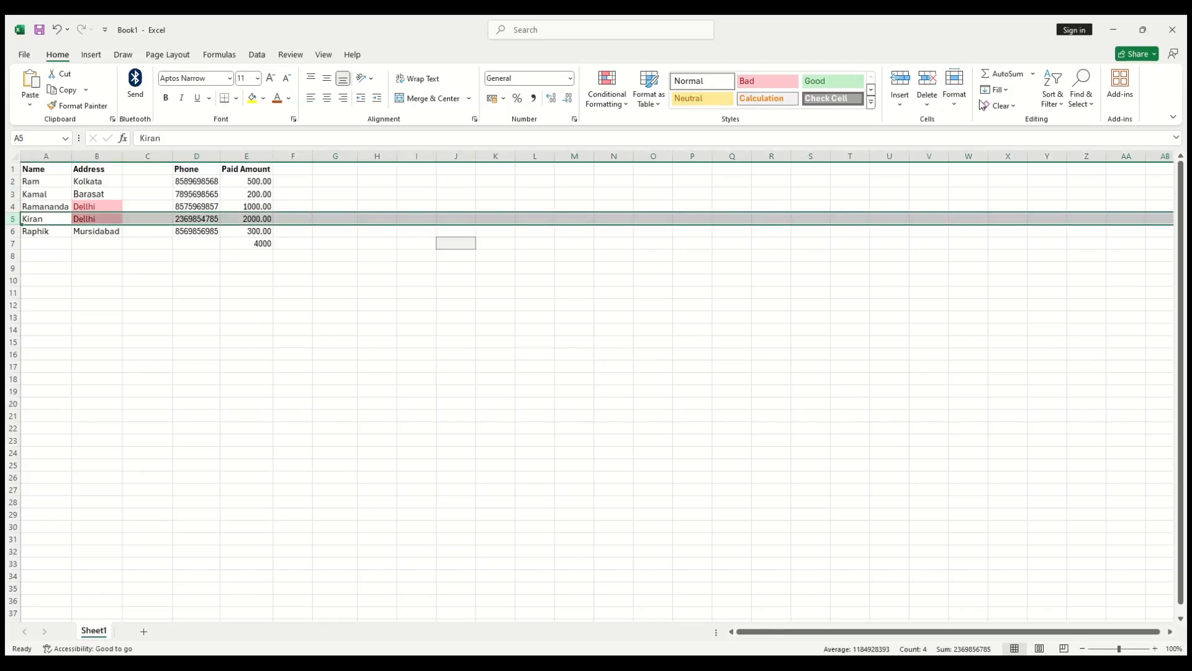
left_click(971, 144)
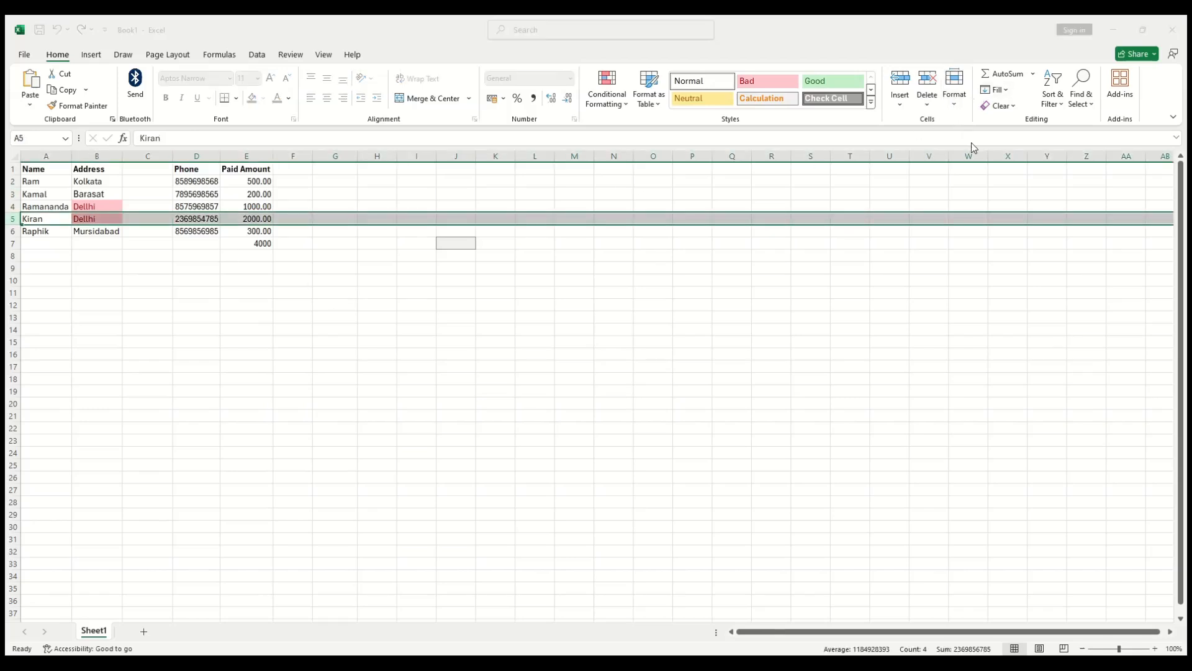
left_click(598, 302)
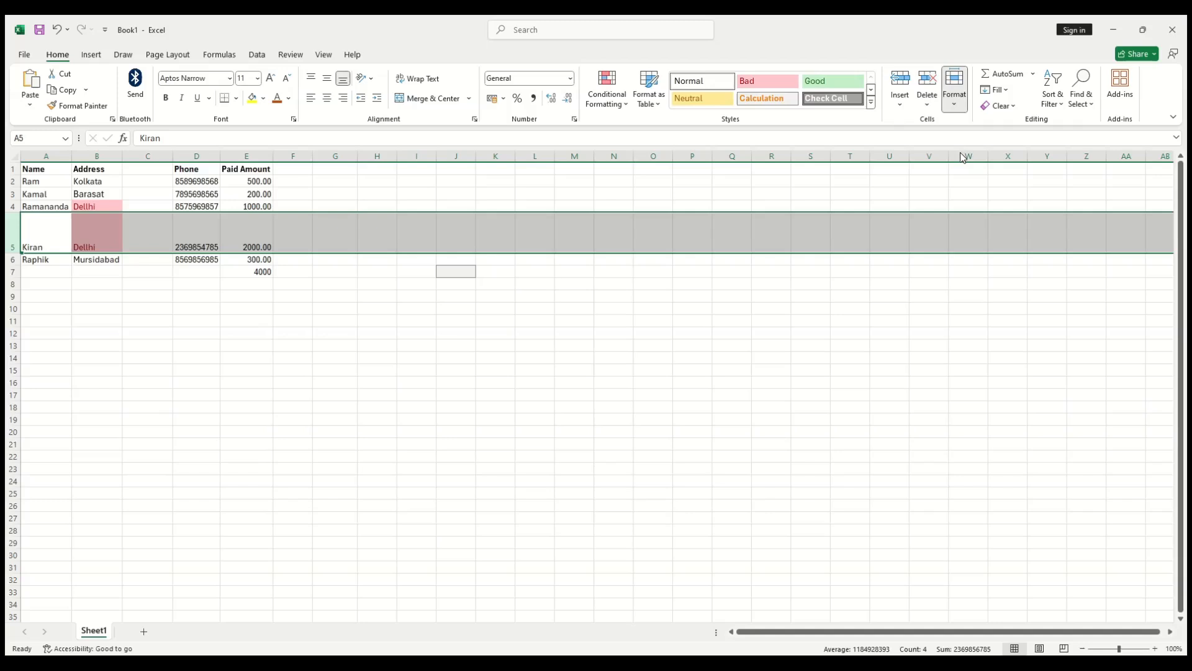
key("ctrl+z")
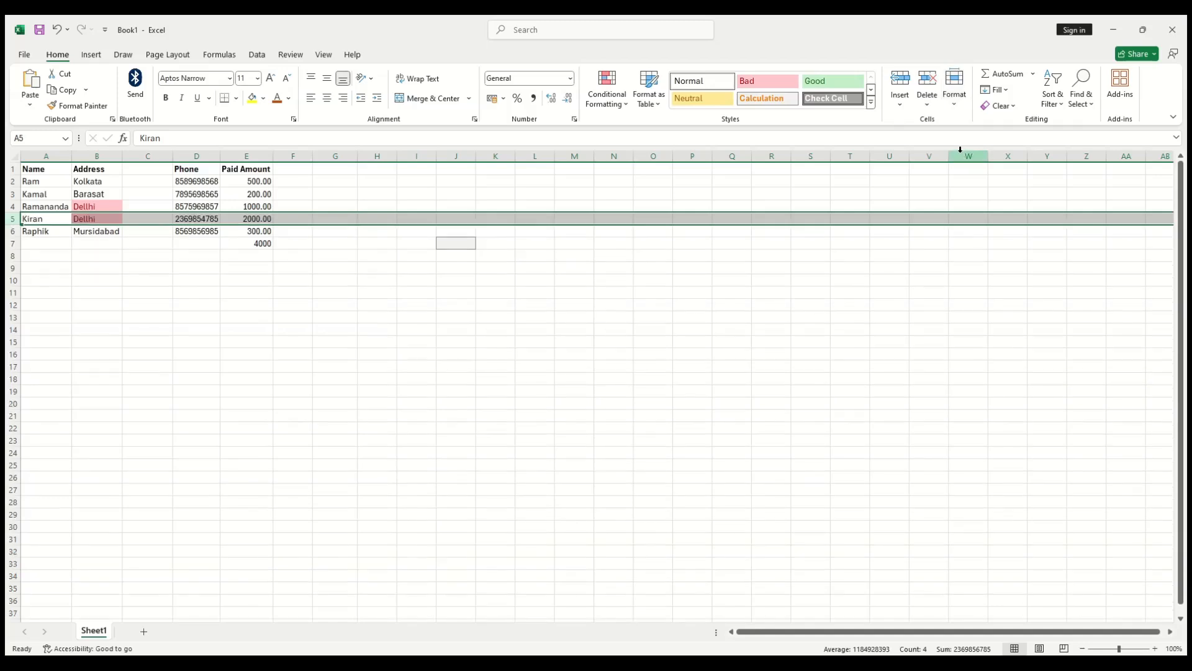
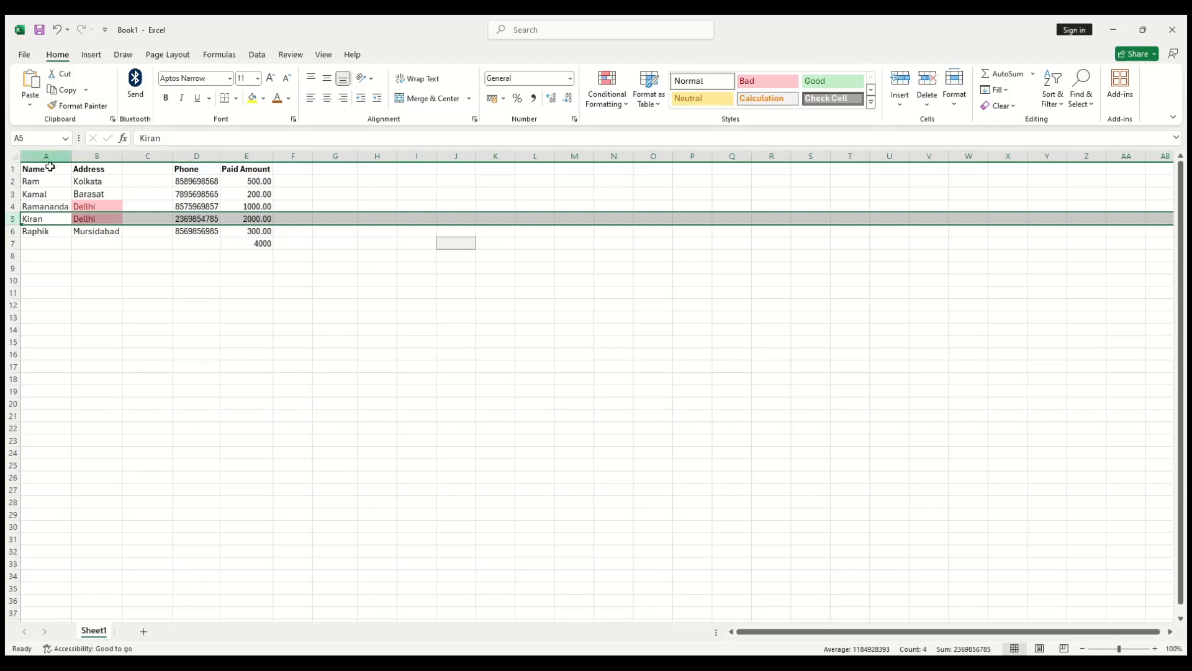
Step: Cut Kolkata from B2 and paste it into H13
left_click(87, 266)
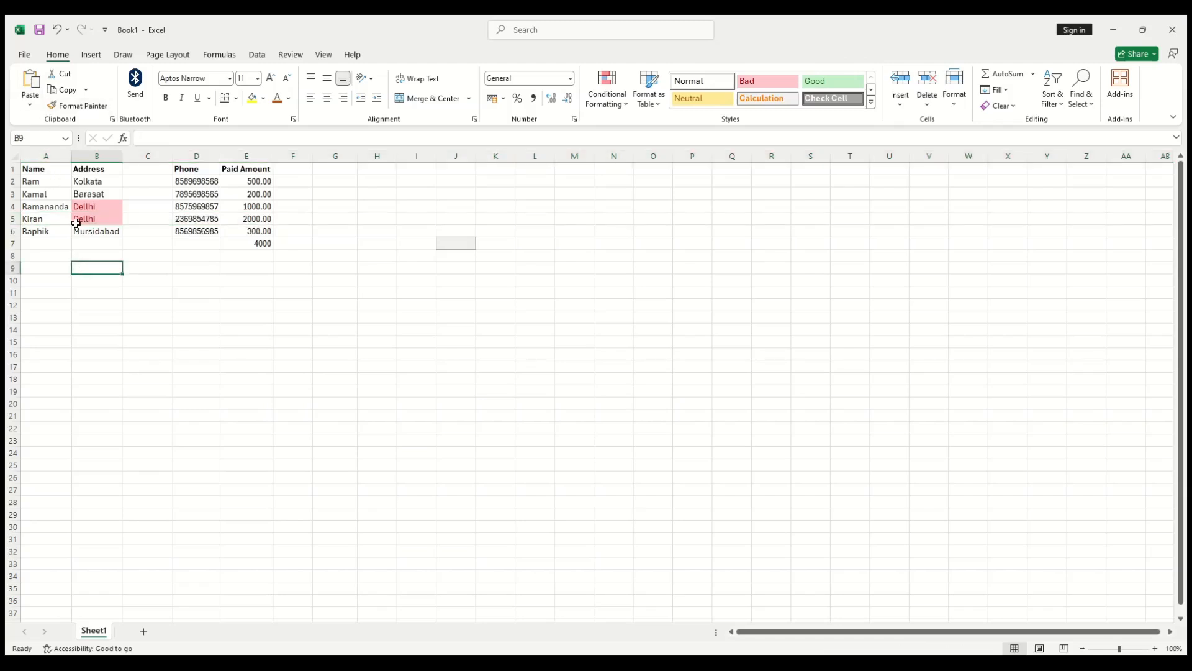
left_click(80, 183)
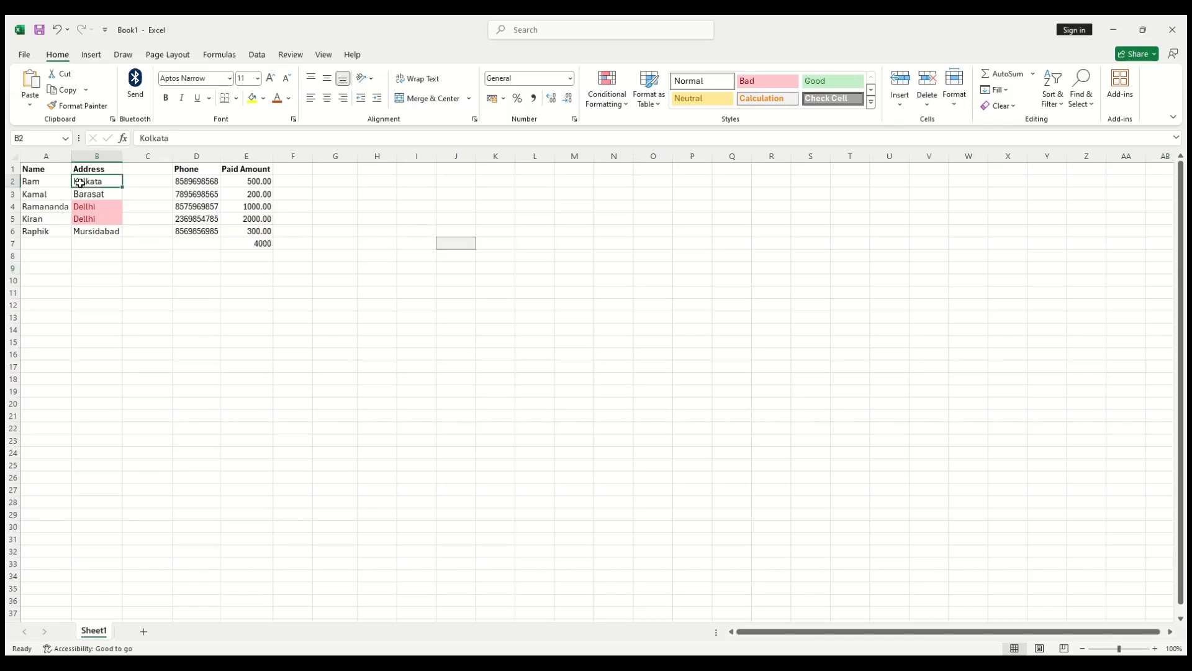
left_click(63, 90)
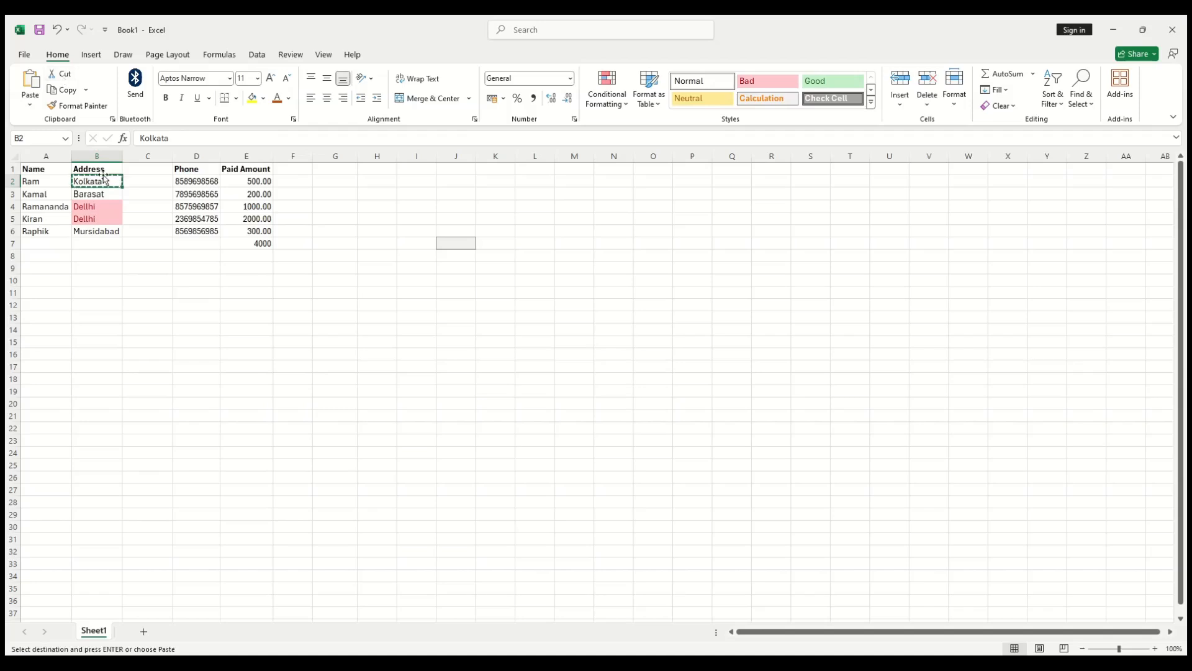
left_click(370, 318)
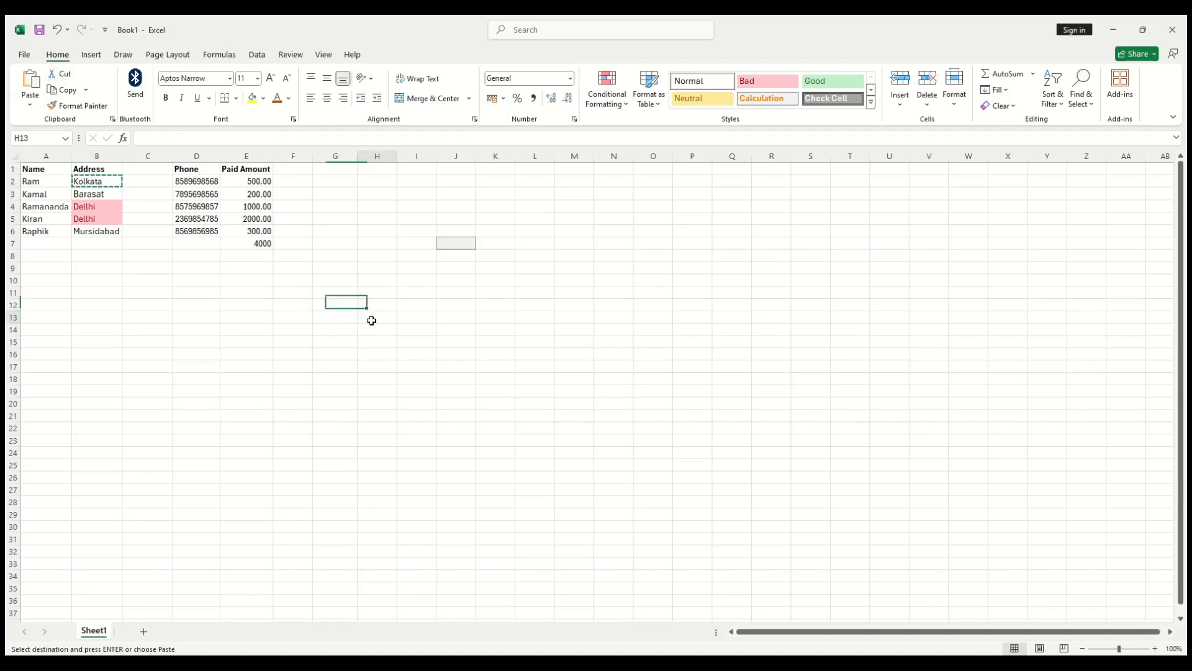
left_click(30, 90)
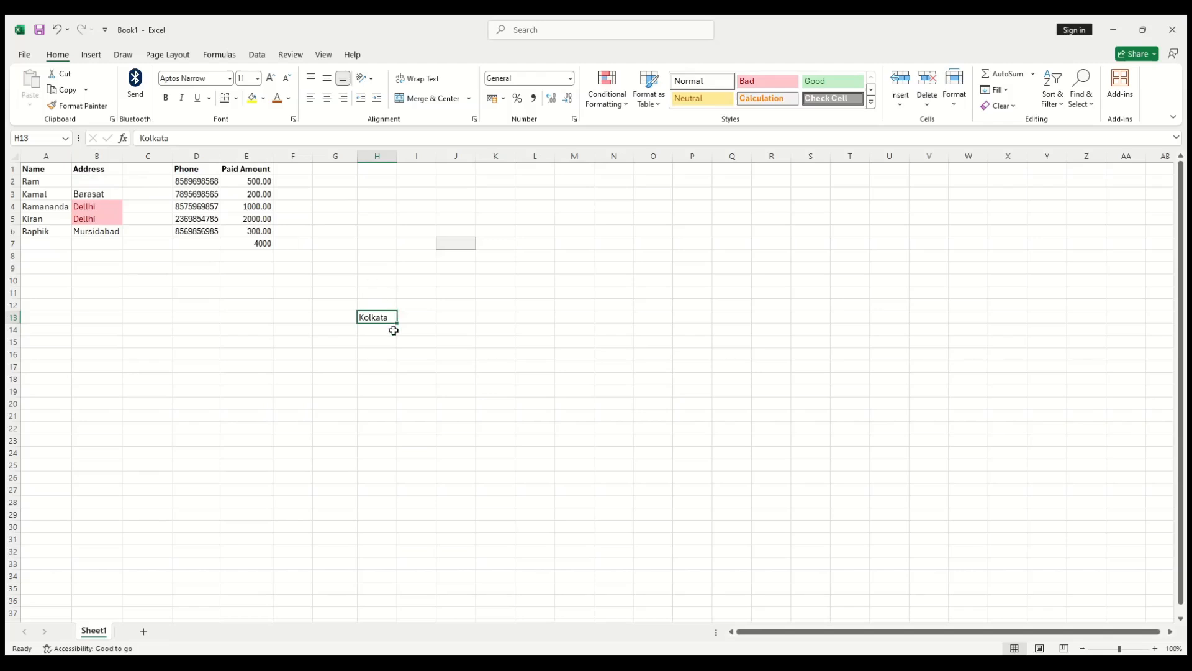
Step: Copy Dellhi from B4 and paste the copy into H11
left_click(100, 207)
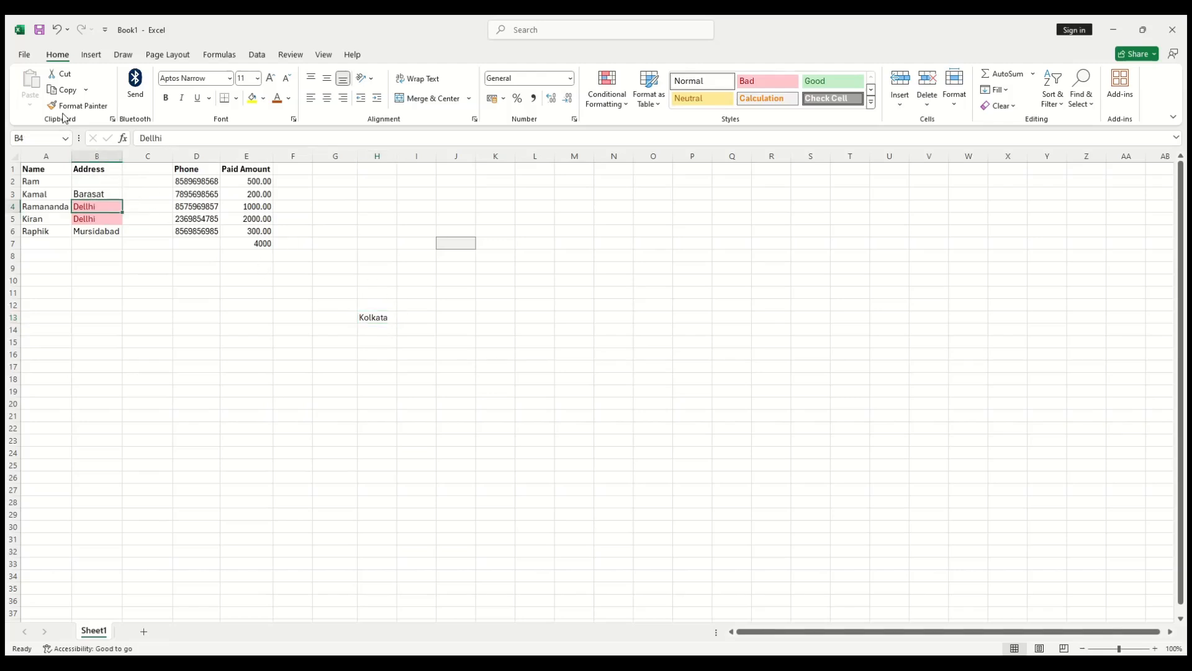
left_click(65, 90)
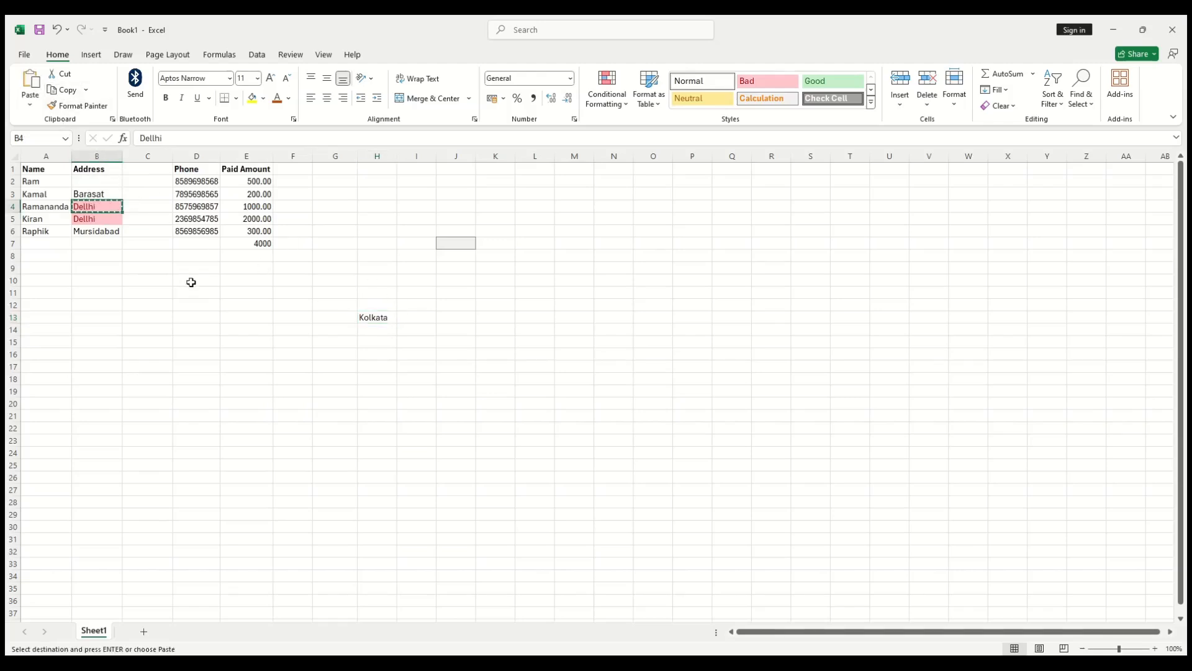
left_click(373, 296)
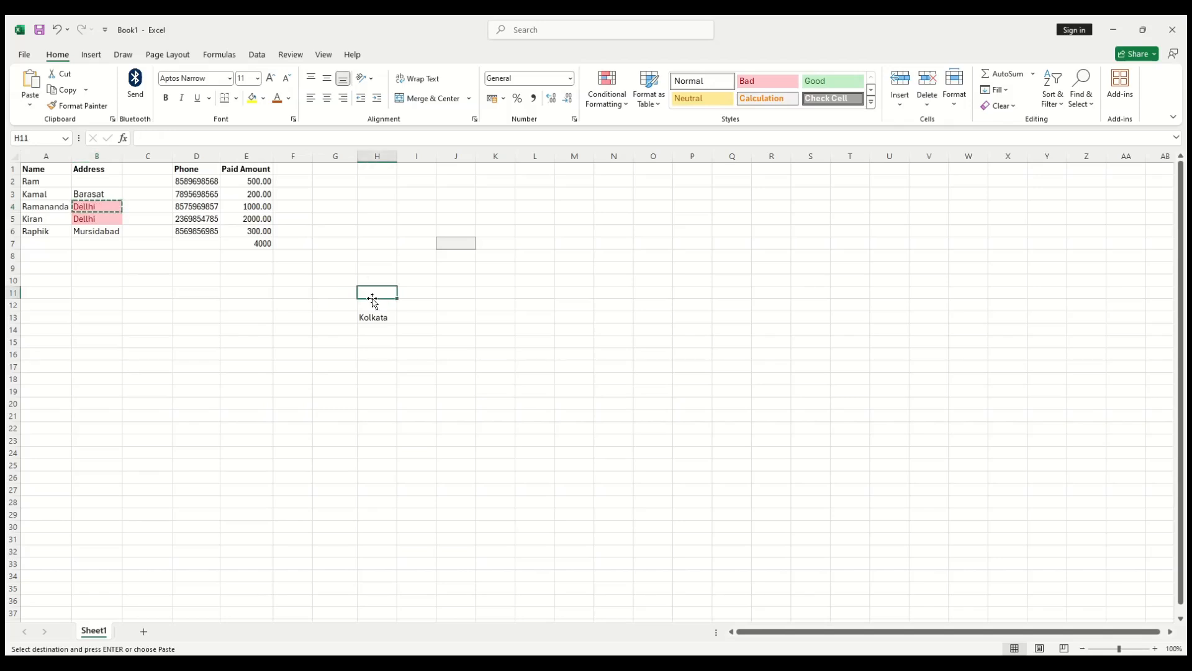
left_click(25, 84)
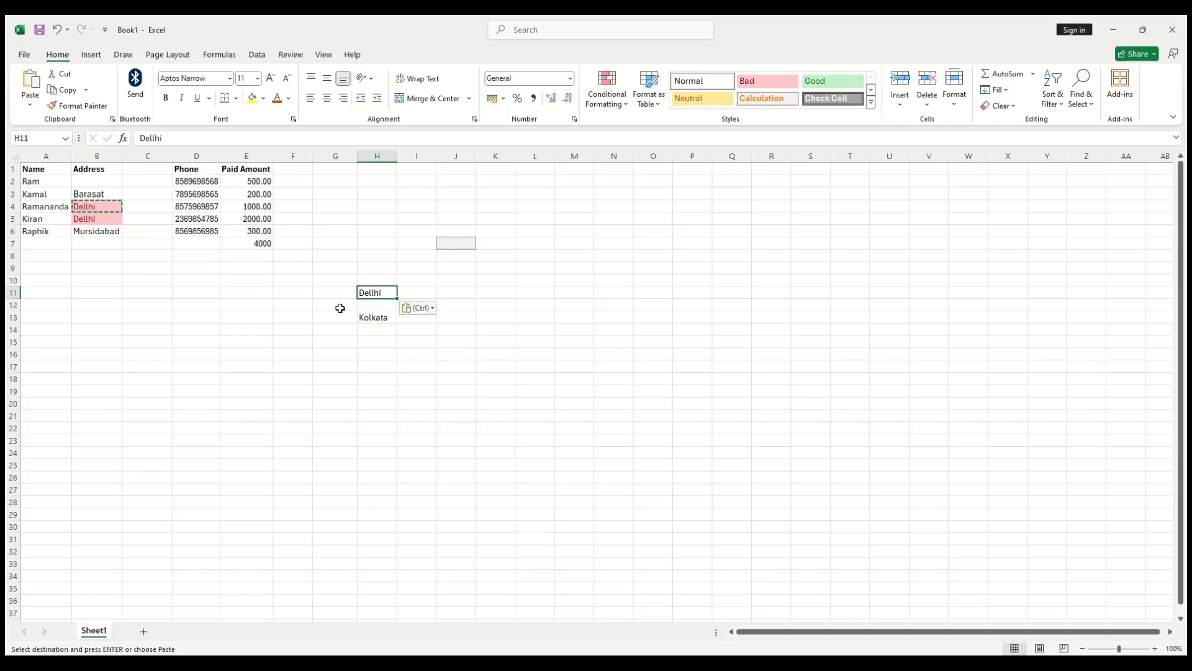
left_click(278, 317)
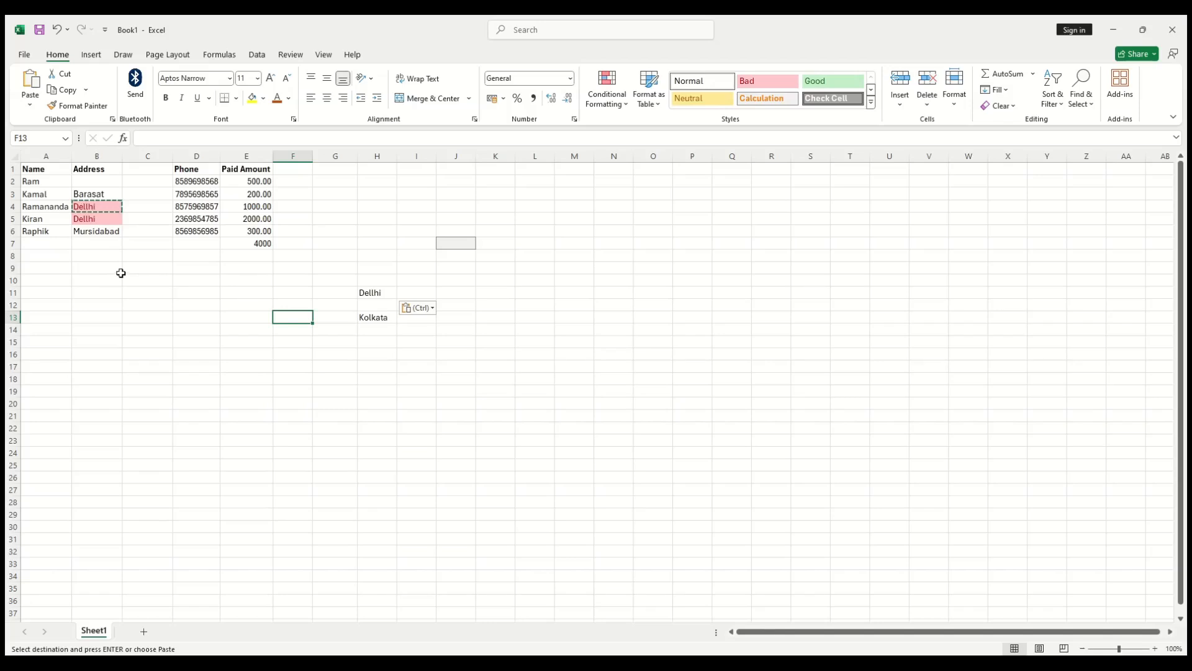
Step: Set Ramananda in A4 to bold Adobe Gothic Std B and widen column A to fit it
left_click(23, 207)
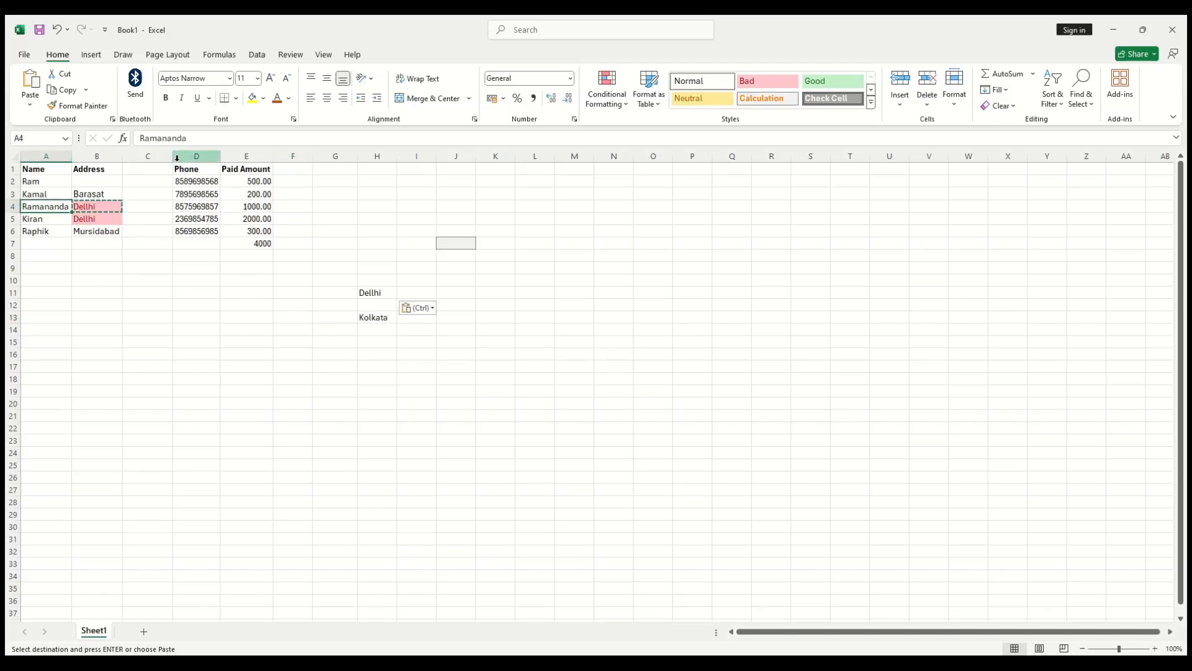
left_click(229, 79)
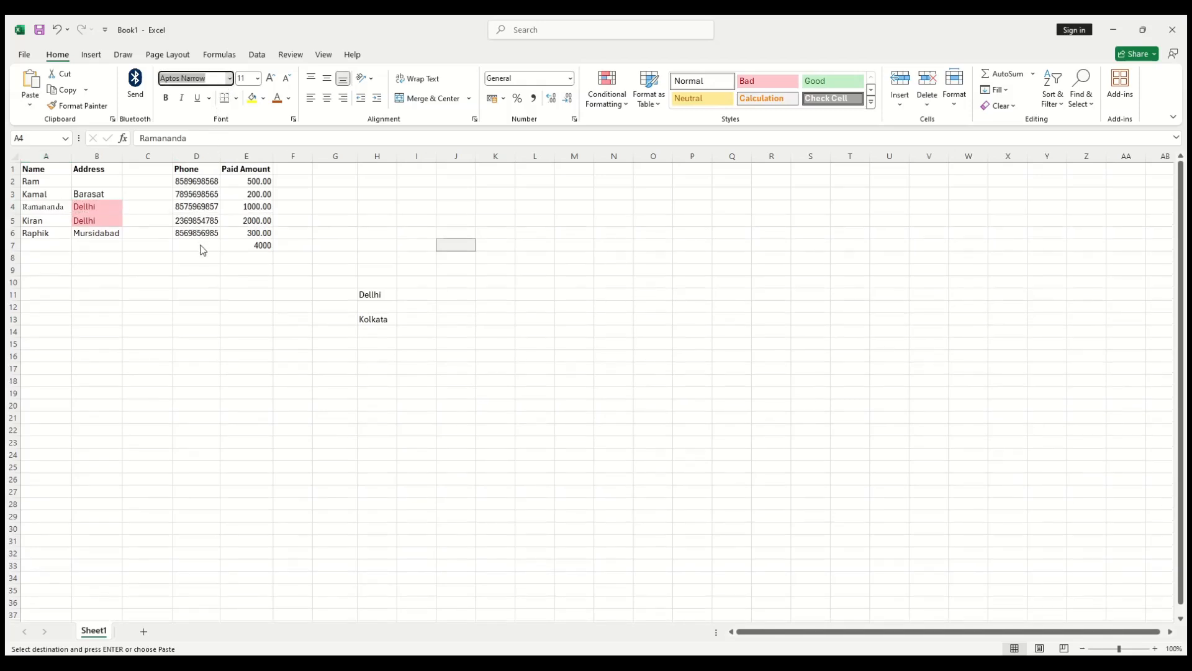
left_click(78, 285)
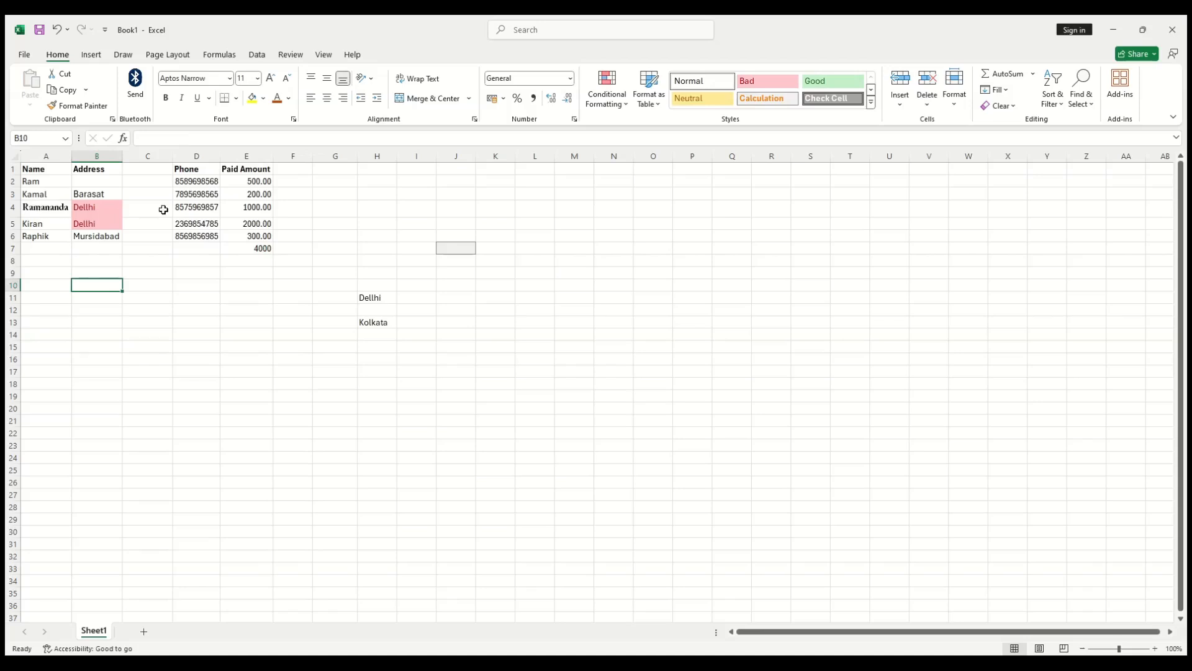
left_click(92, 106)
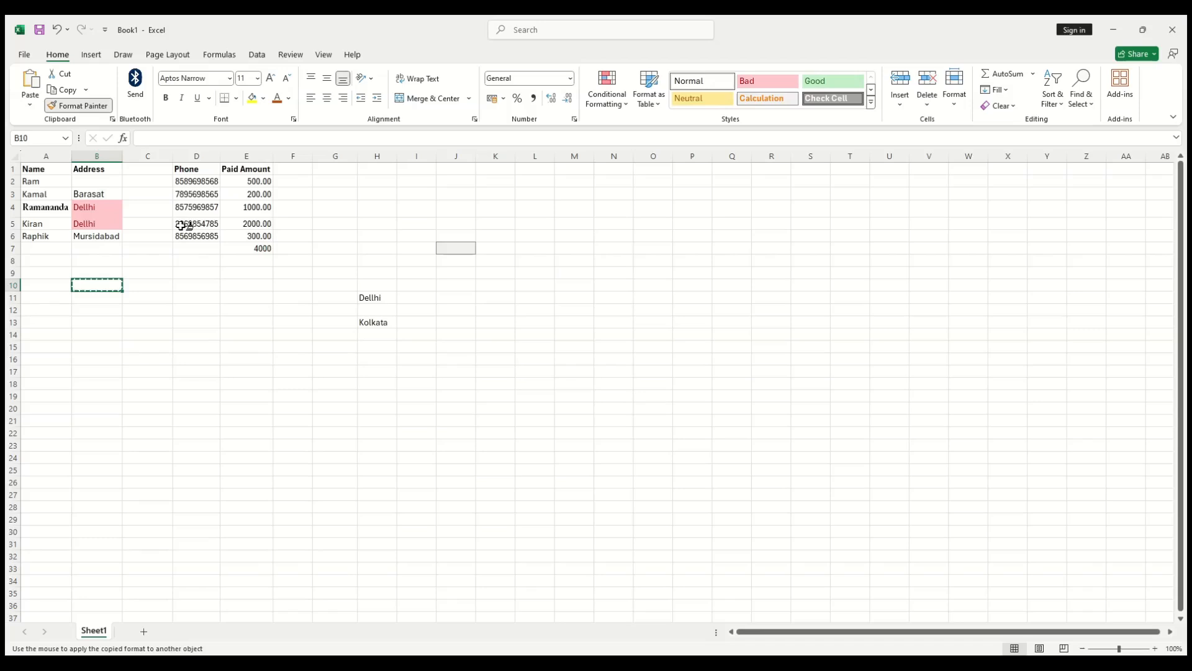
left_click(49, 209)
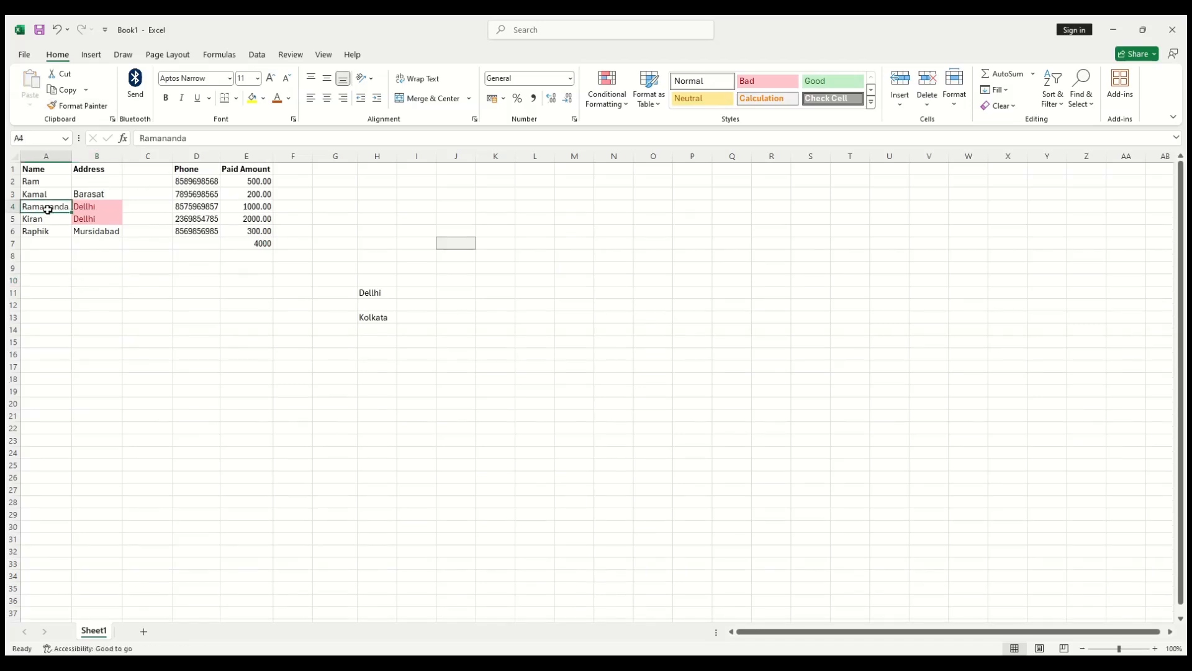
left_click(230, 79)
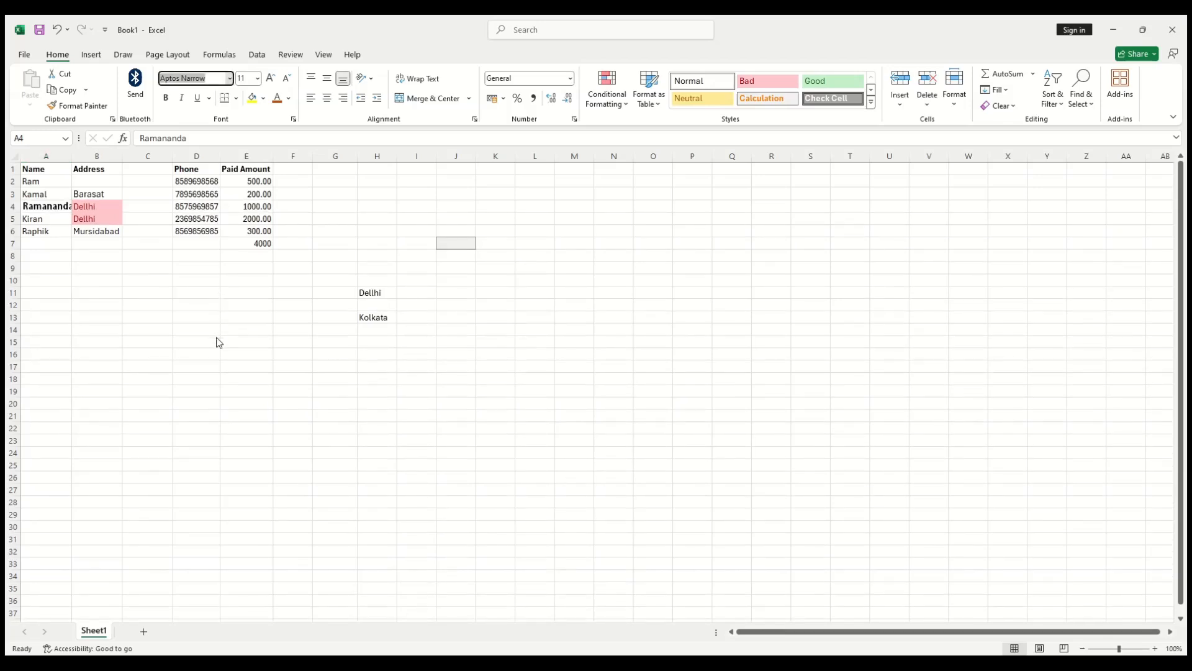
left_click(131, 329)
left_click_drag(71, 160, 77, 161)
Step: Format-paint A4's bold font onto the Phone and Paid Amount values
left_click(56, 292)
left_click(43, 208)
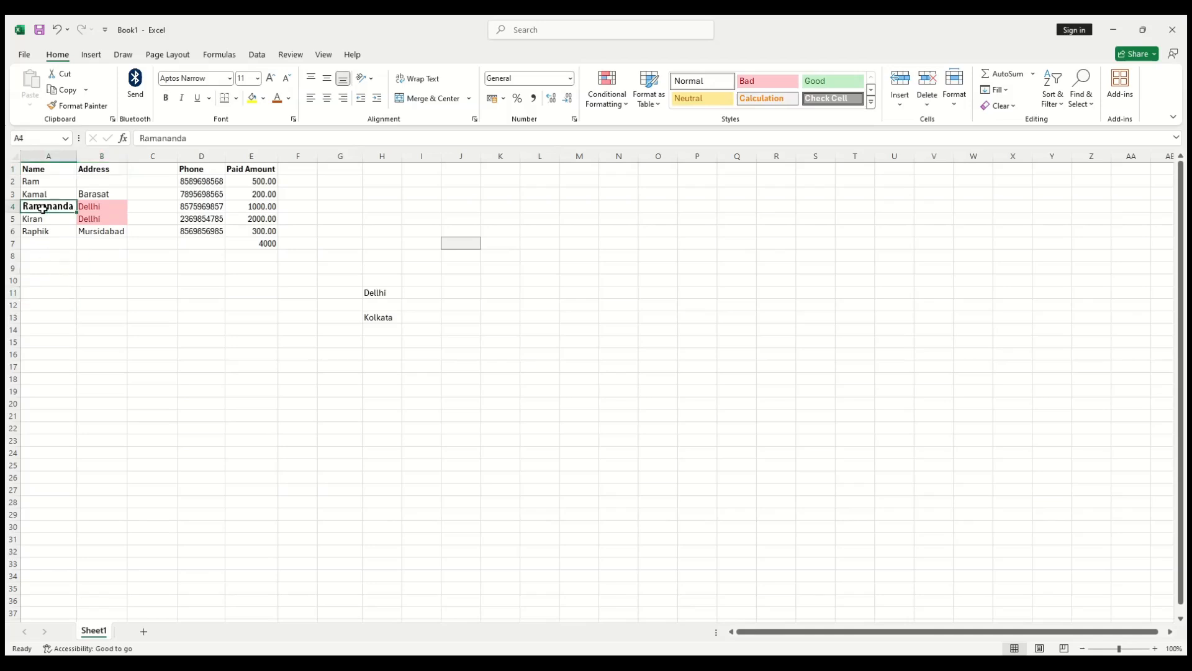
left_click(83, 105)
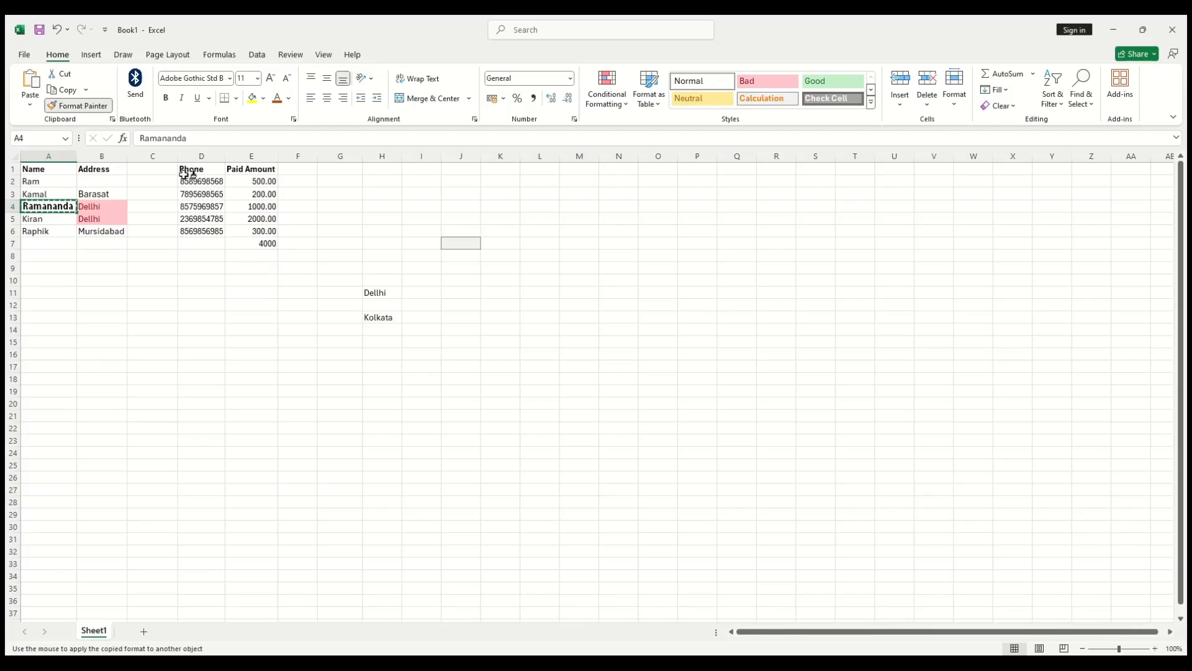
mouse_move(187, 183)
left_mouse_down()
mouse_move(237, 234)
mouse_move(258, 238)
left_mouse_up()
left_click(382, 243)
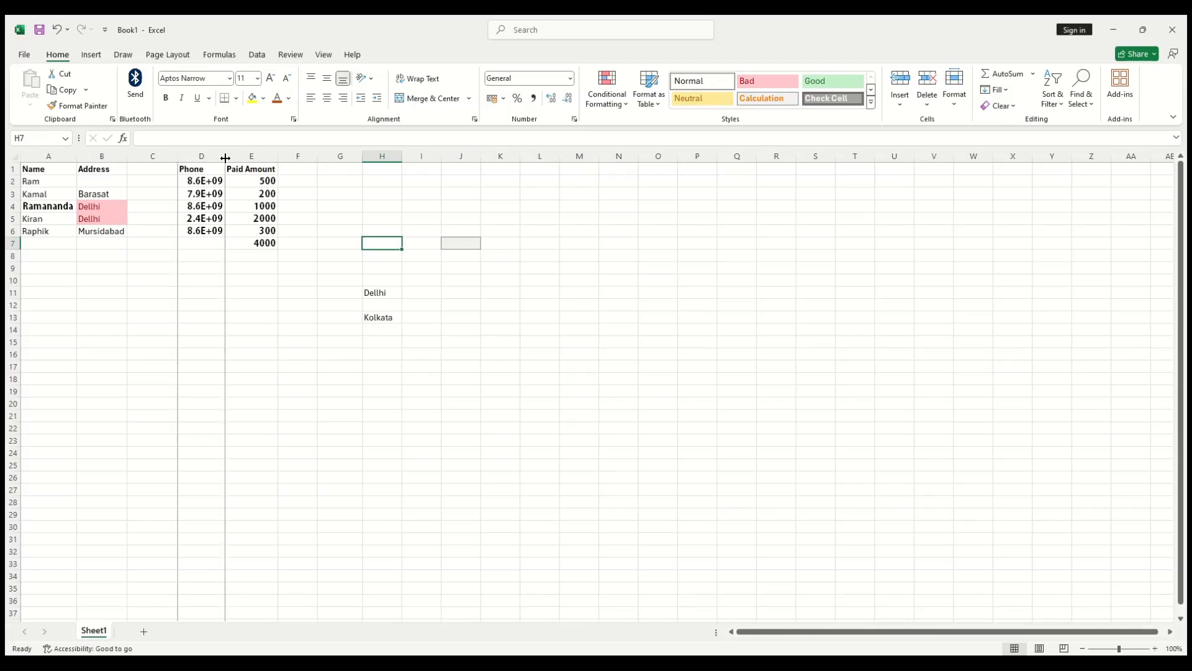
Step: Select the phone numbers in column D and try narrow and auto-fit widths for column D
double_click(225, 158)
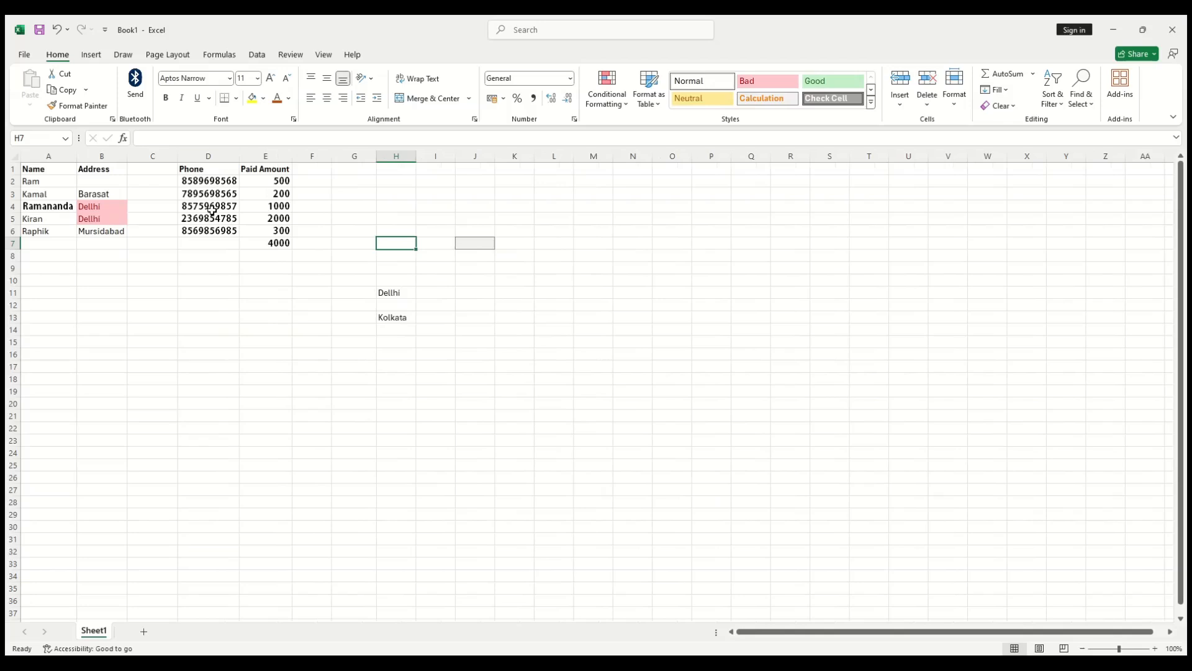
left_click(212, 182)
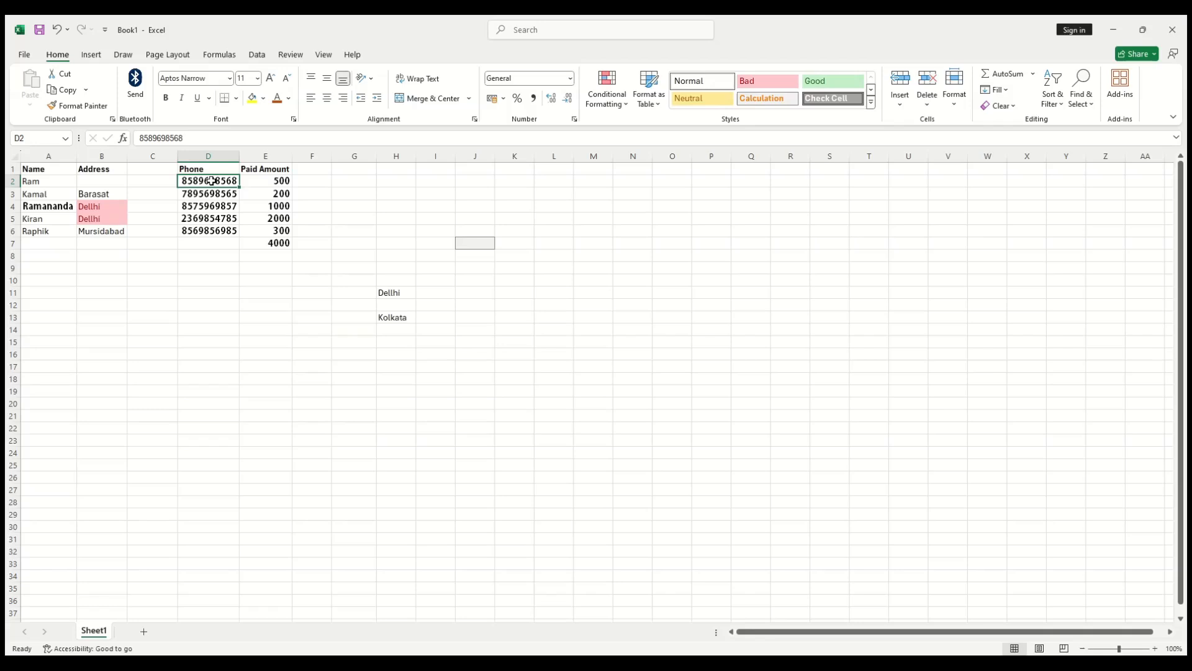
left_click_drag(212, 181, 224, 232)
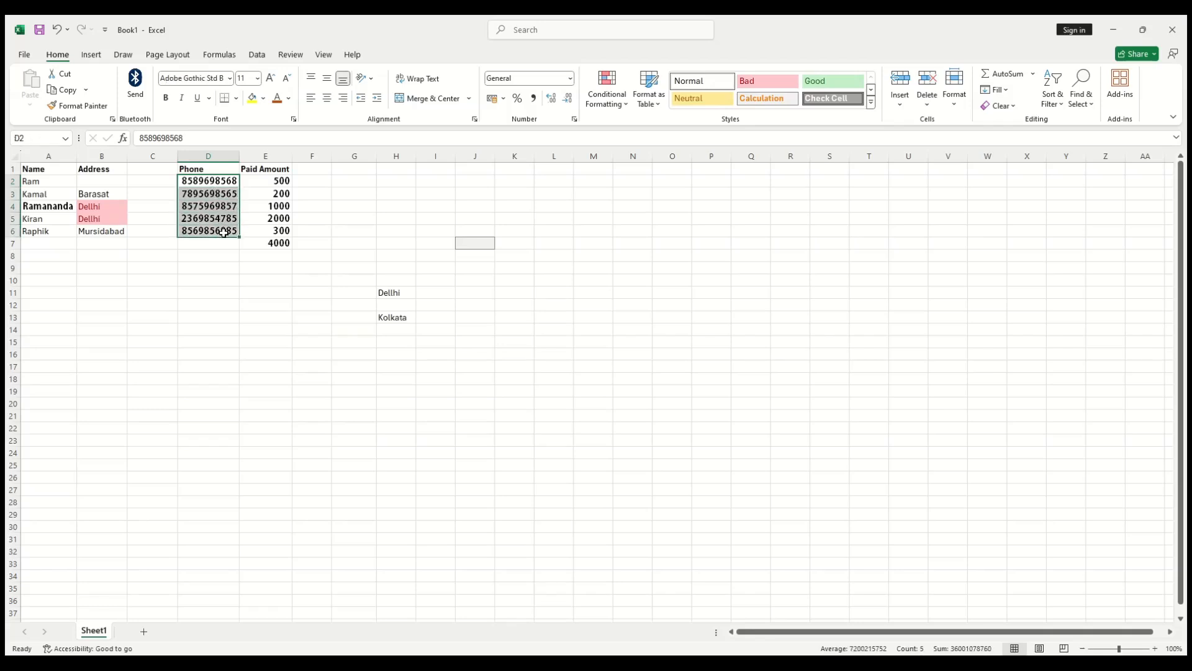
left_click(572, 82)
left_click(351, 403)
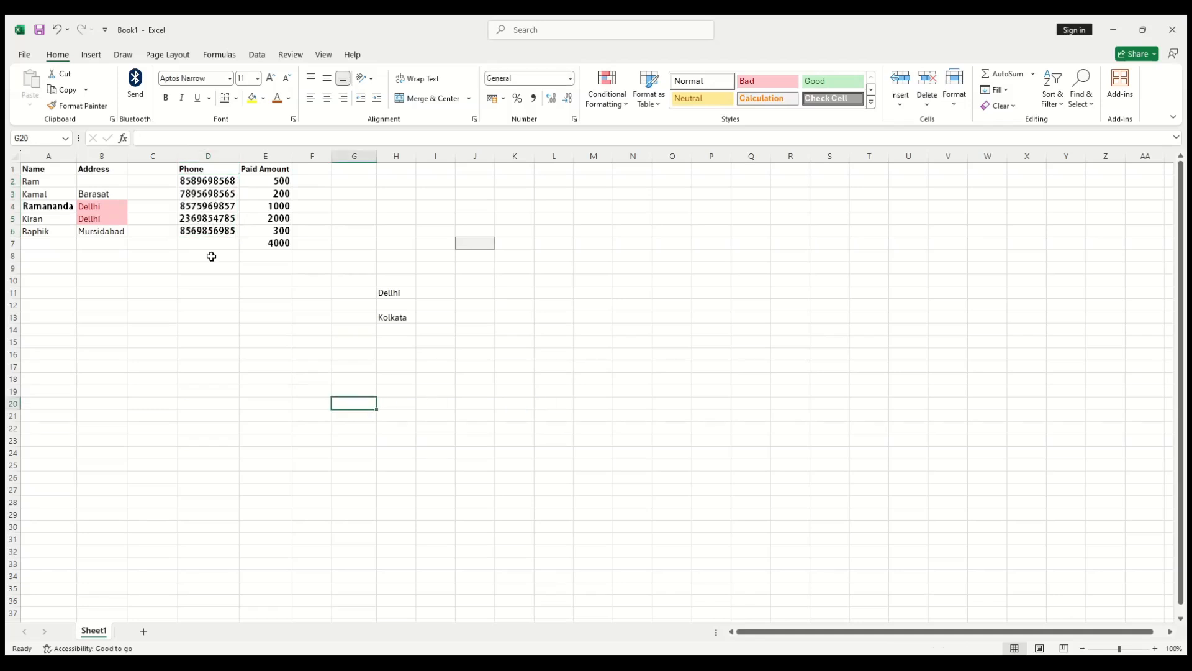
left_click_drag(239, 154, 206, 279)
double_click(229, 155)
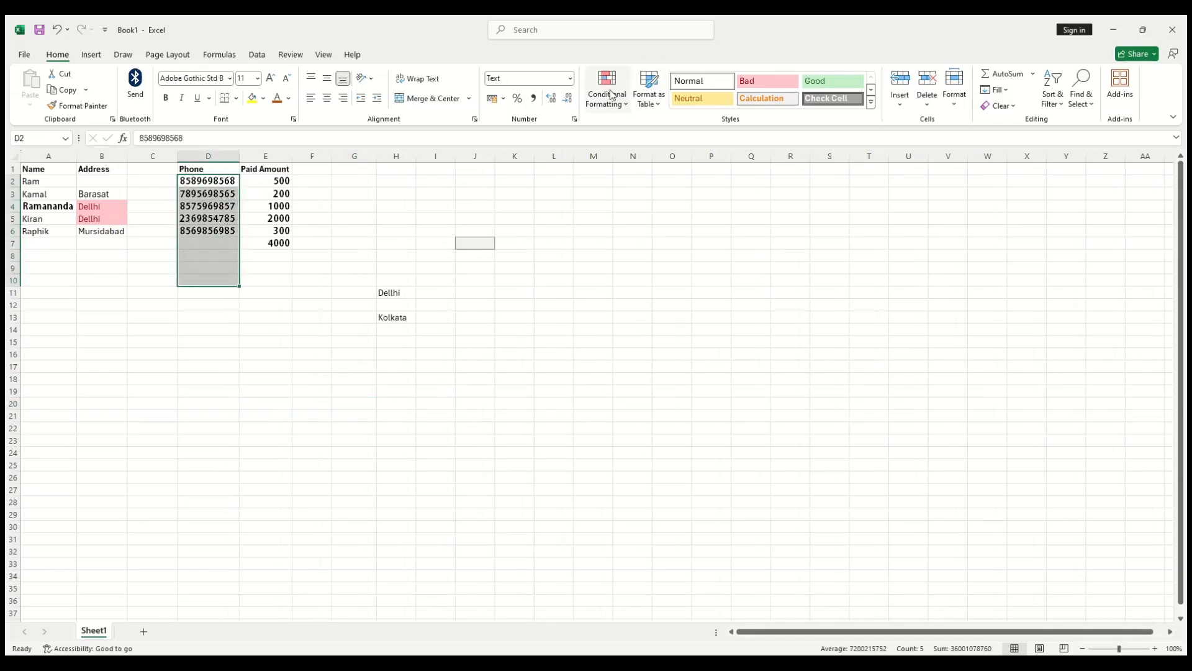
Step: Apply the Number format to the phone numbers via Format Cells, then narrow column D until ##### appears
left_click(568, 78)
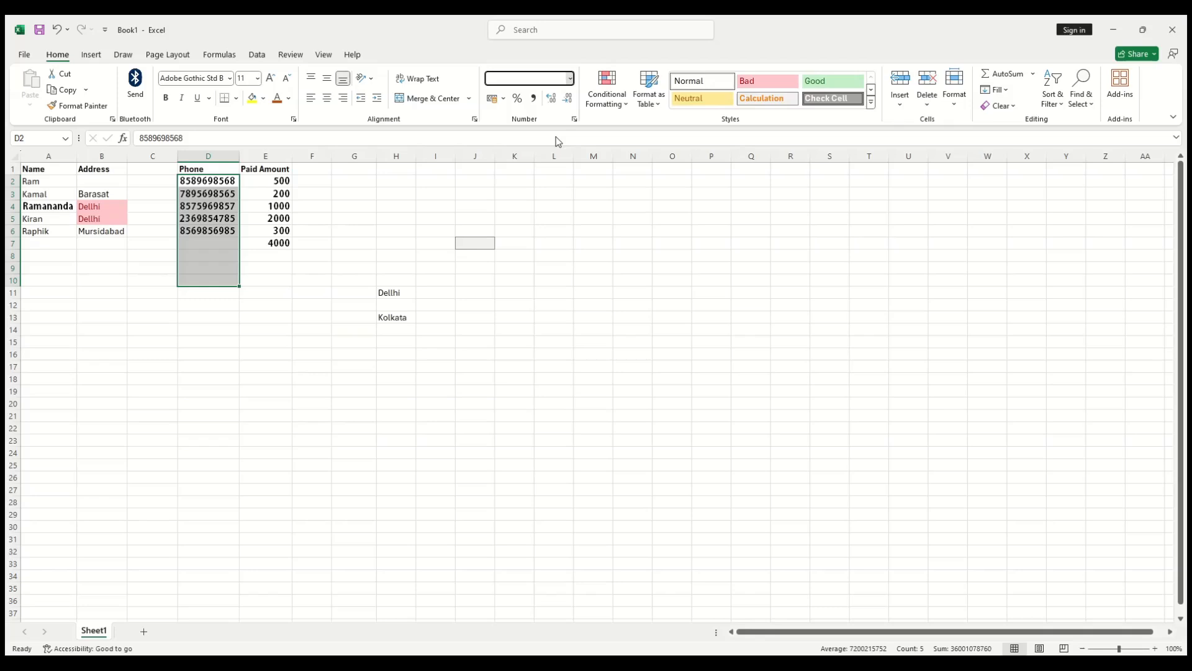
left_click(536, 424)
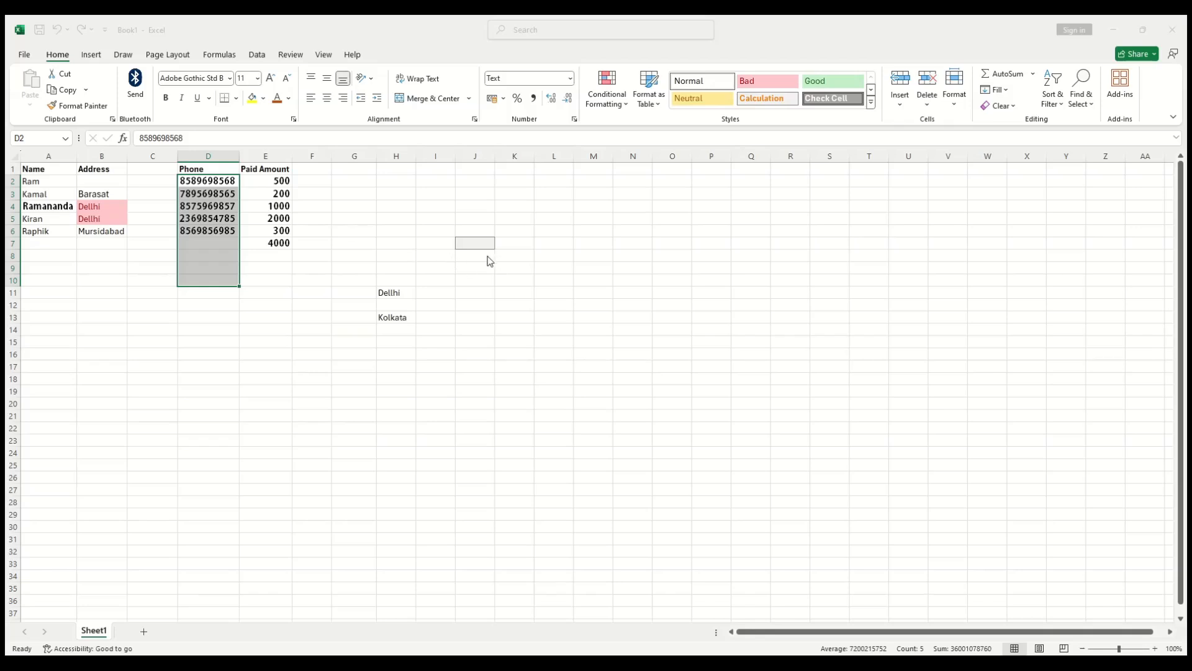
left_click(566, 455)
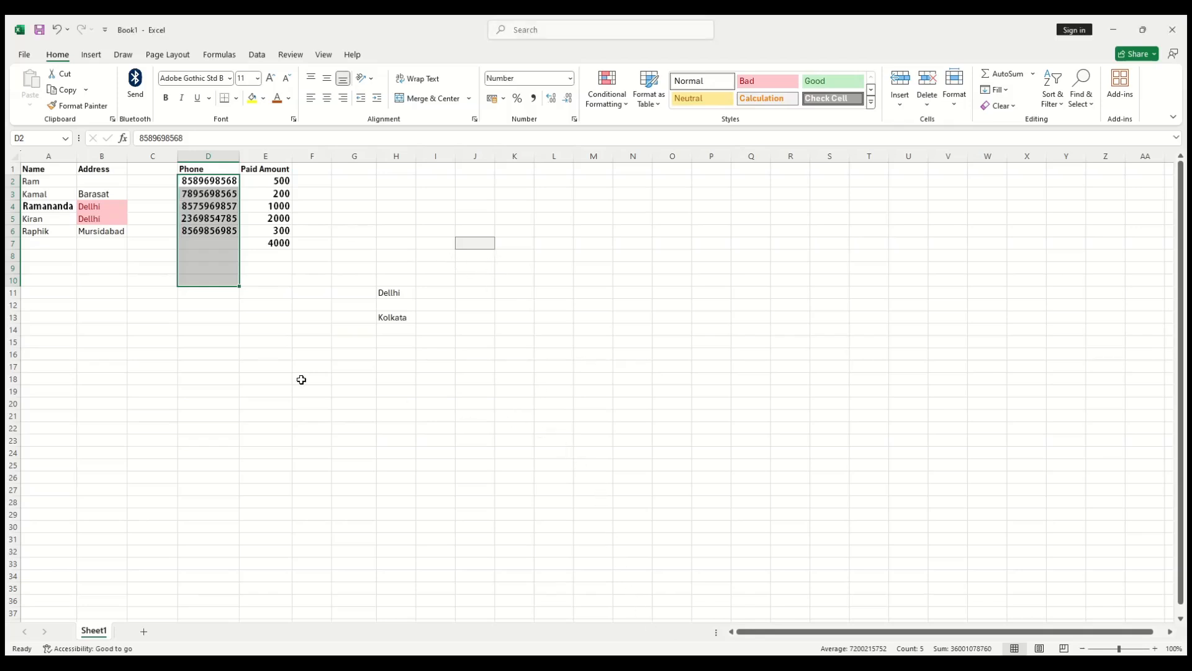
left_click(273, 367)
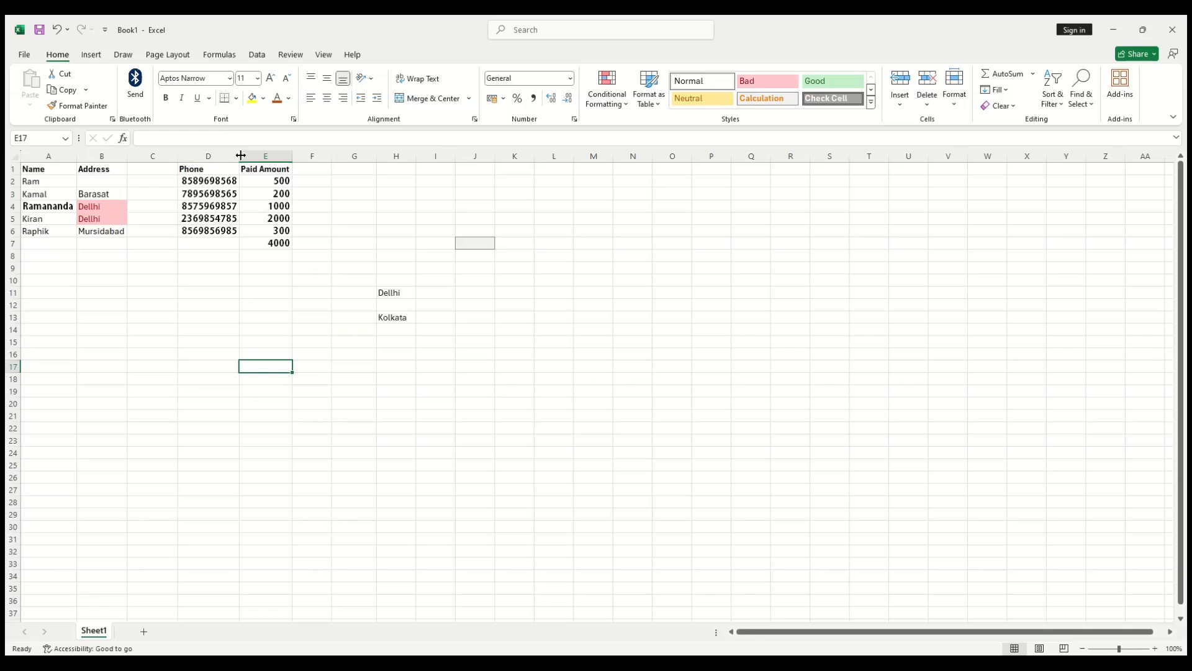
left_click_drag(241, 155, 213, 169)
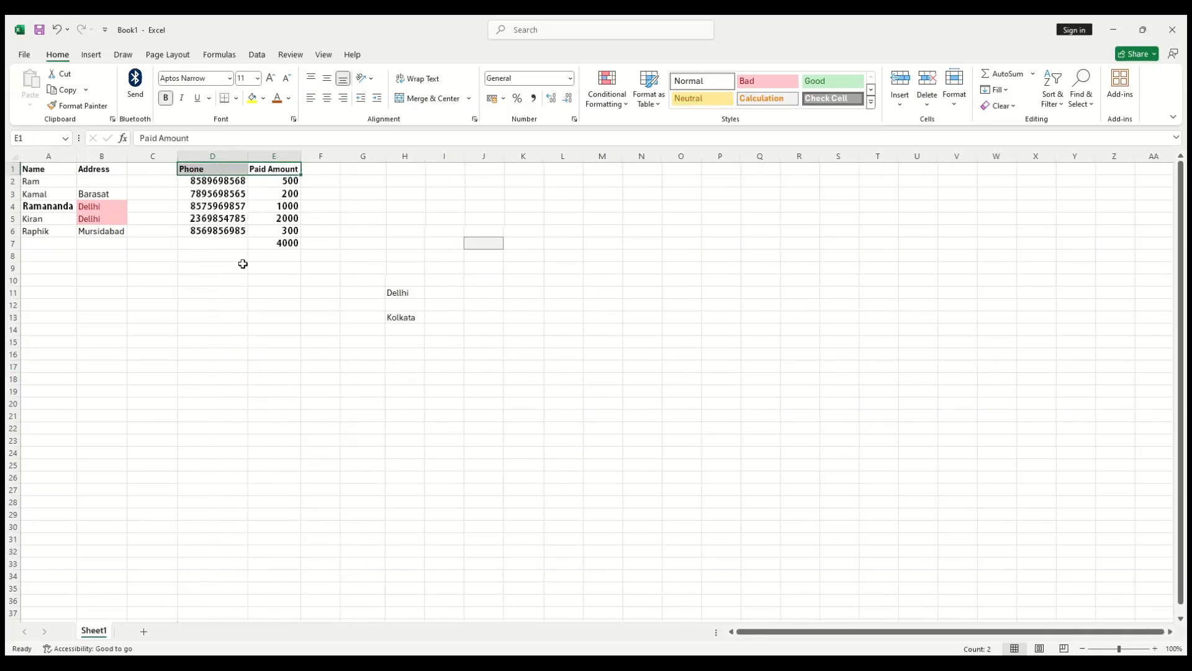
Step: Deselect the header cells
left_click(243, 264)
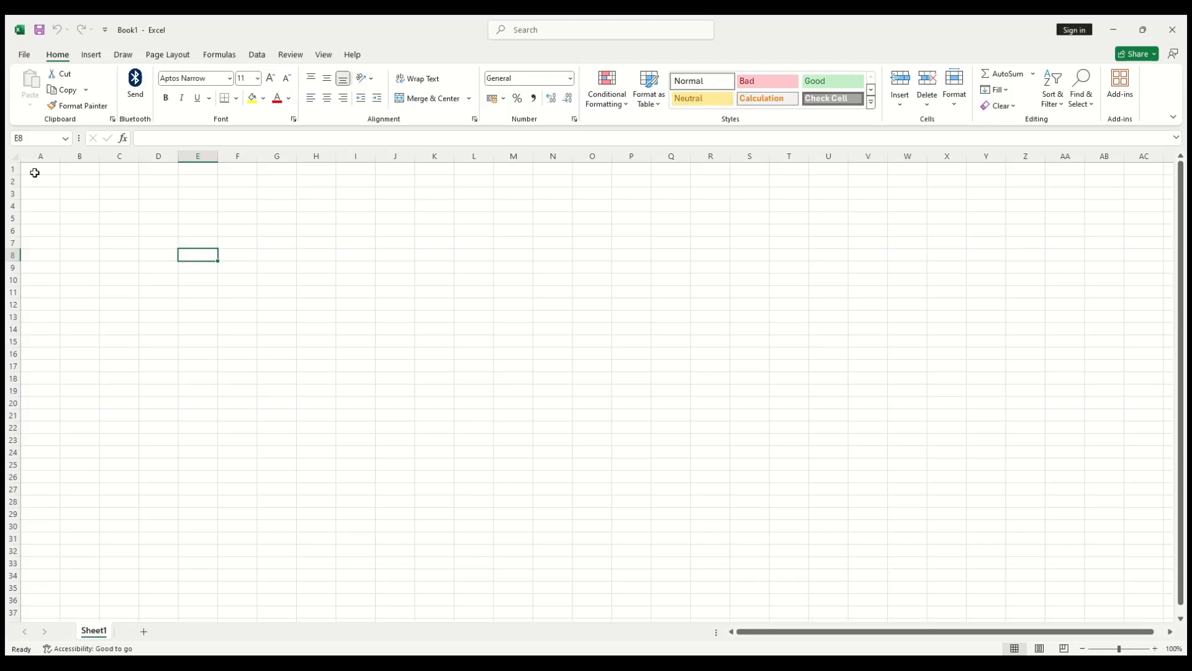
Step: Preview the empty sheet, enter 'name' in E8, and check the print preview again
key("ctrl+p")
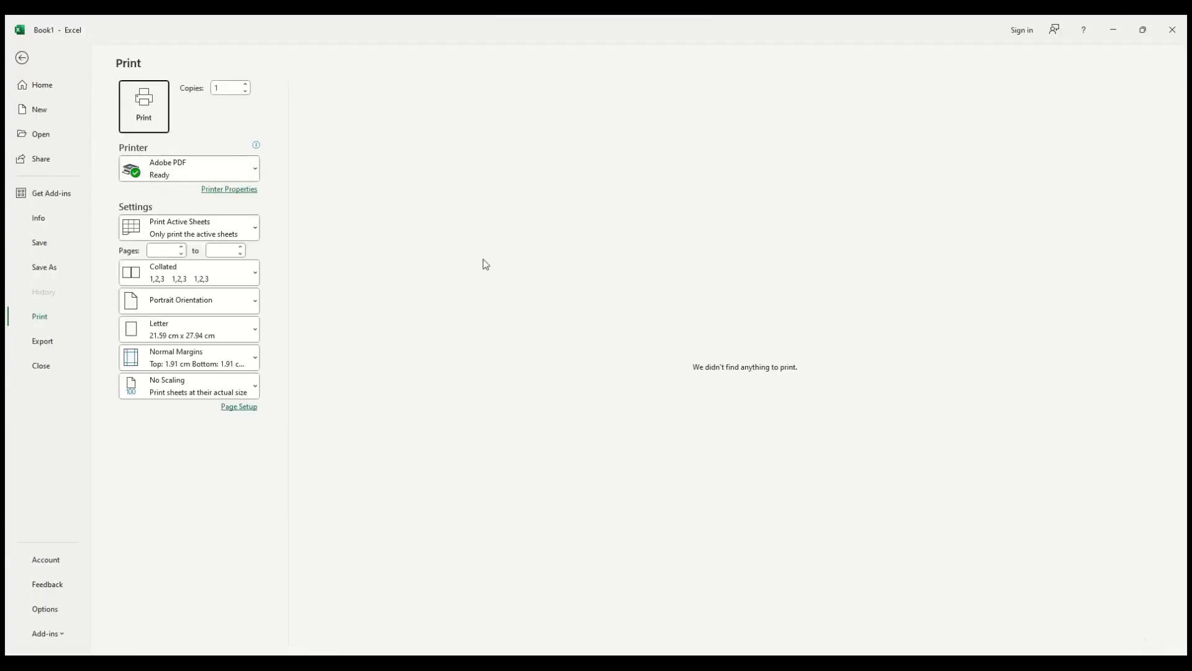
key("Escape")
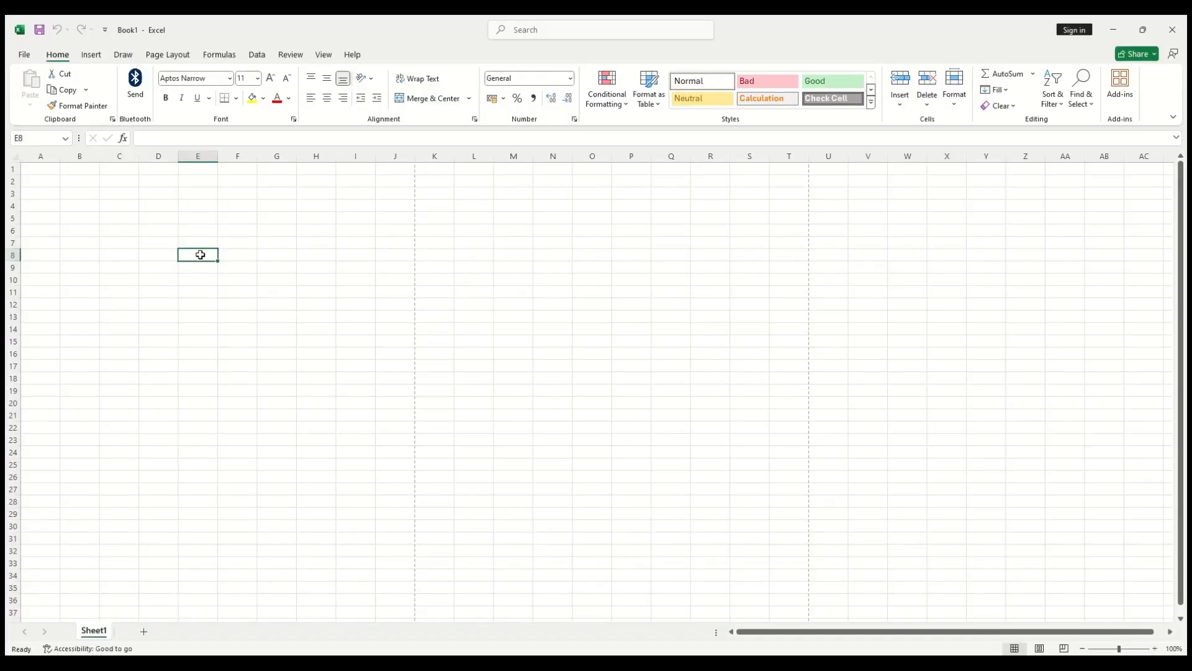
type("name")
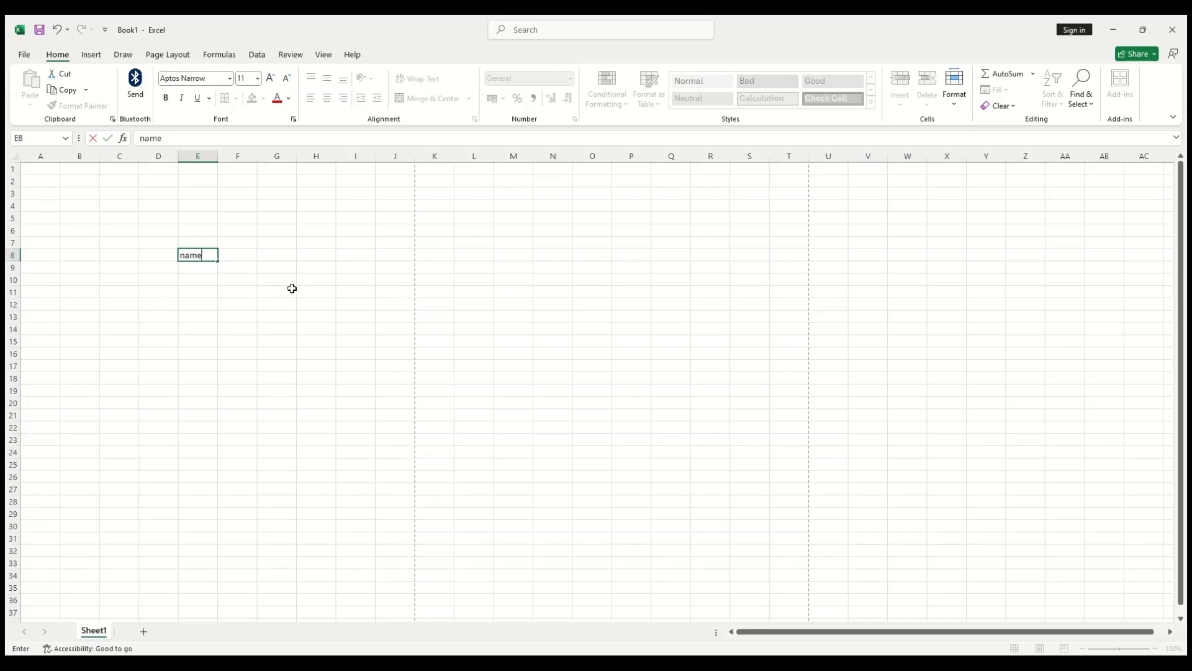
left_click(237, 267)
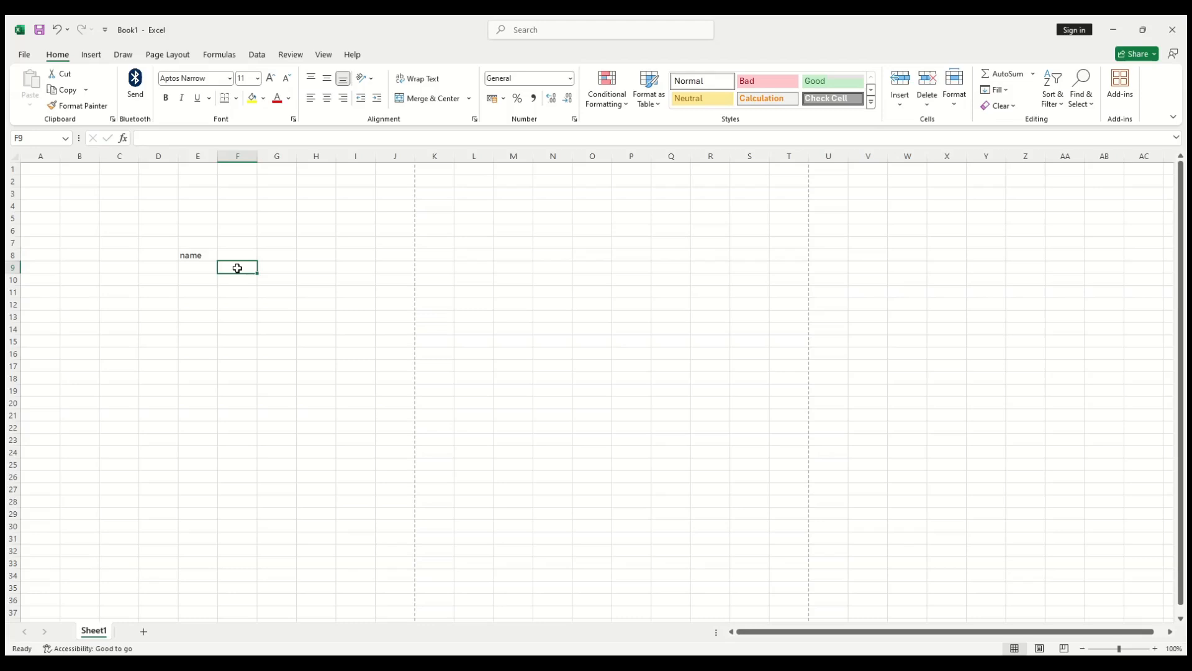
key("ctrl+p")
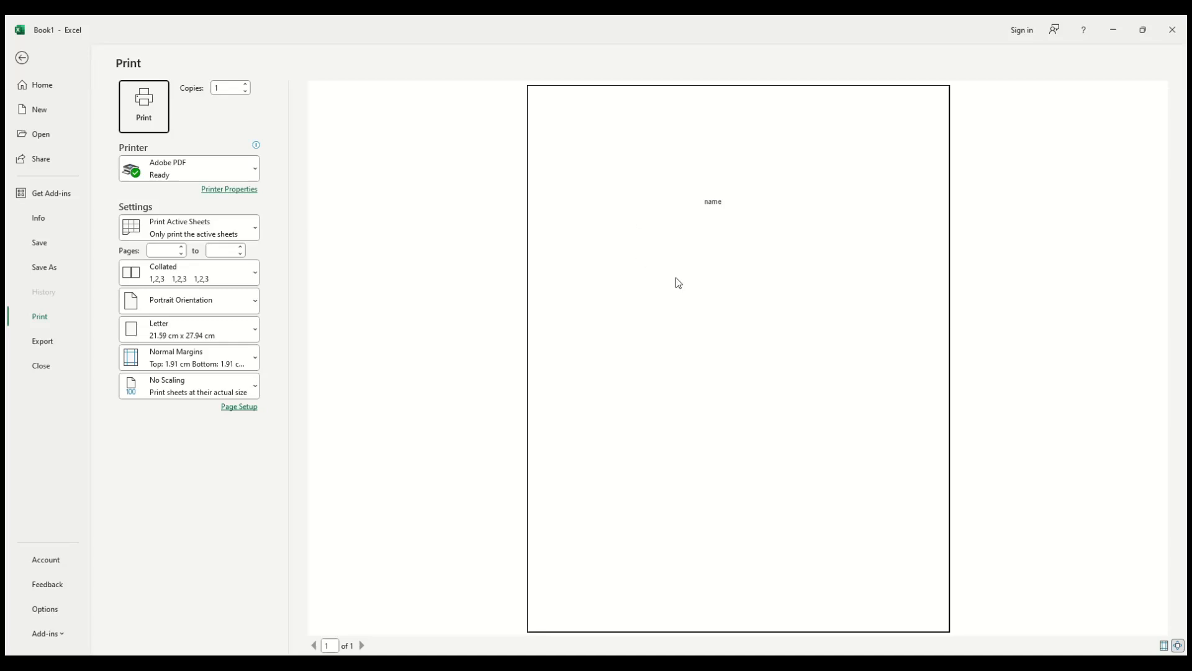
key("Escape")
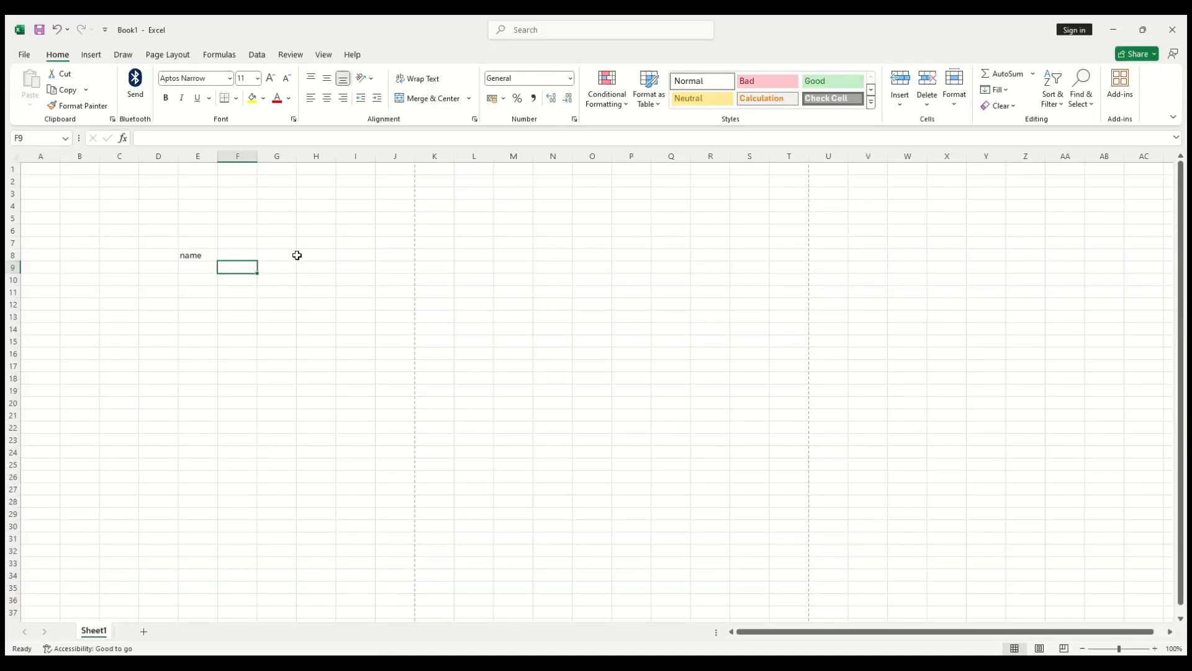
Step: Give every cell in E7:H16 All Borders and view the bordered grid in print preview
left_click_drag(132, 203, 327, 352)
left_click(383, 352)
left_click_drag(181, 241, 307, 358)
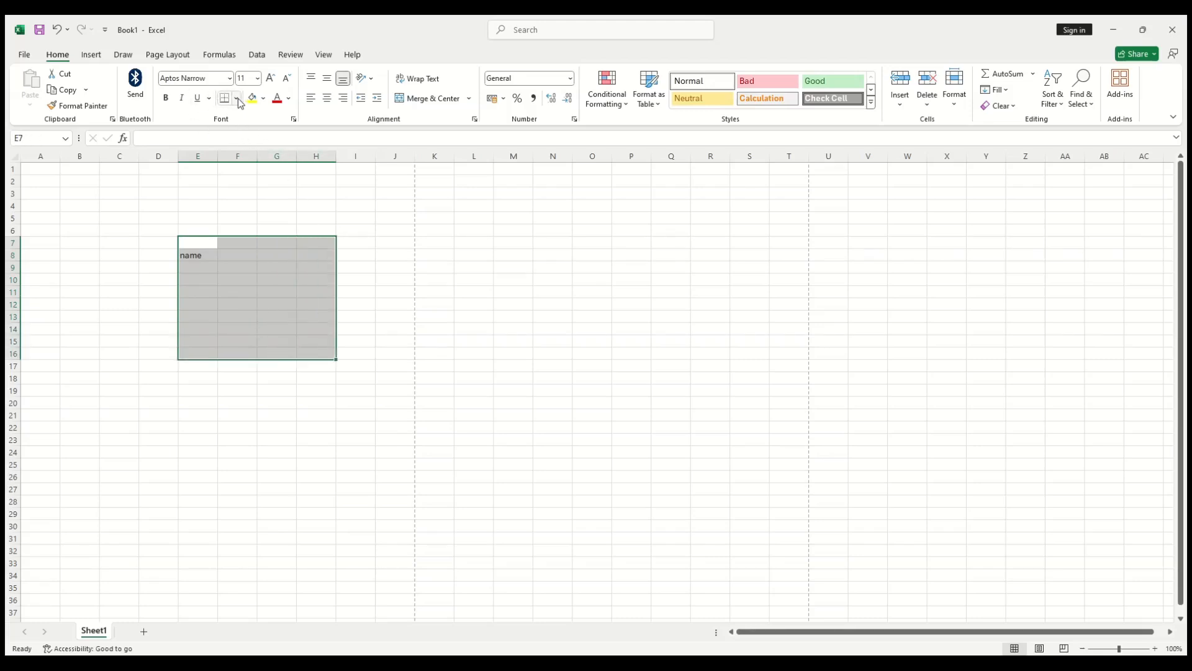
left_click(266, 218)
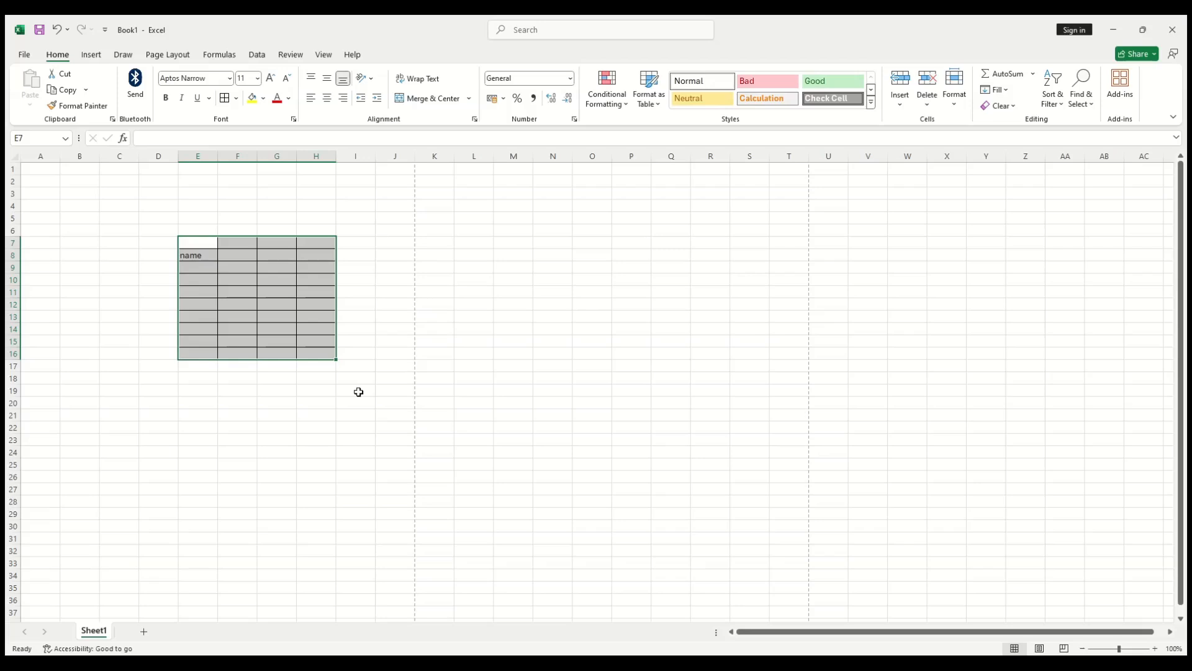
key("ctrl+p")
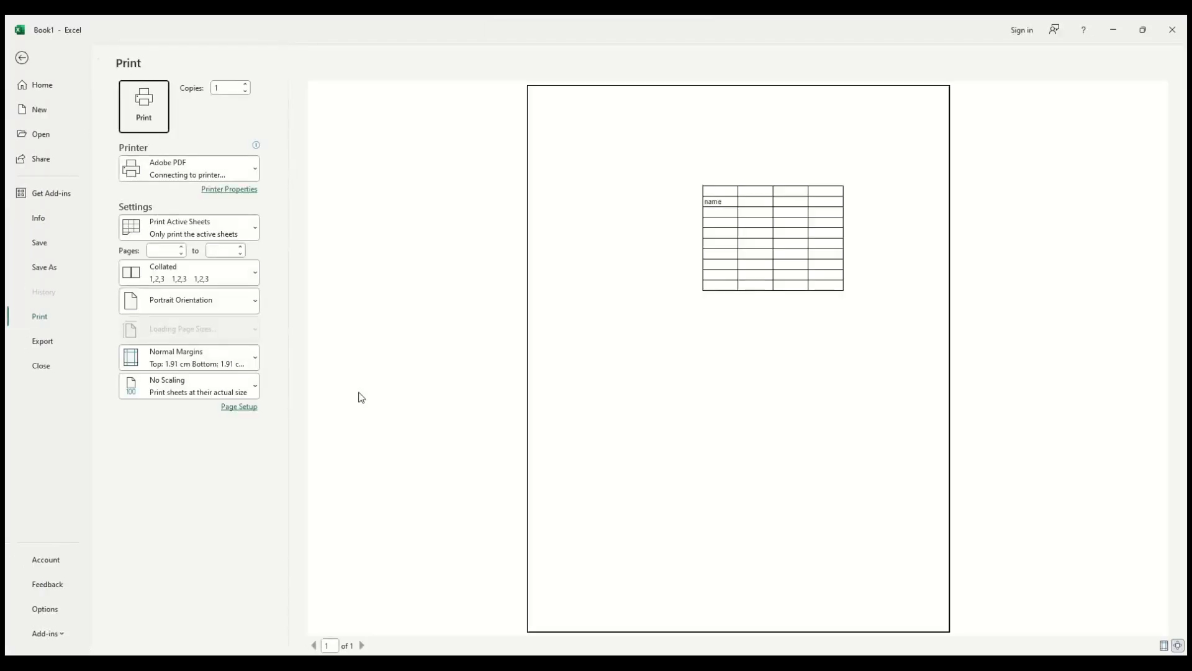